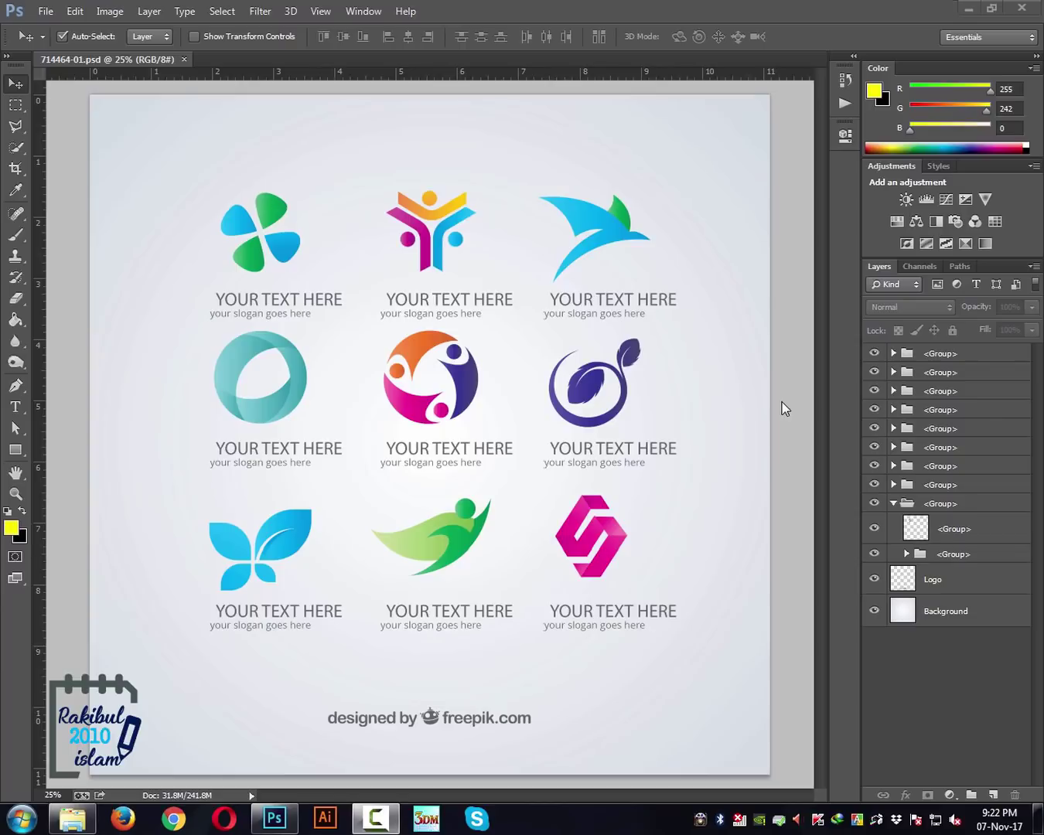
# Start a new document named "Working with layers" with the Default Photoshop Size preset.
pyautogui.click(48, 11)
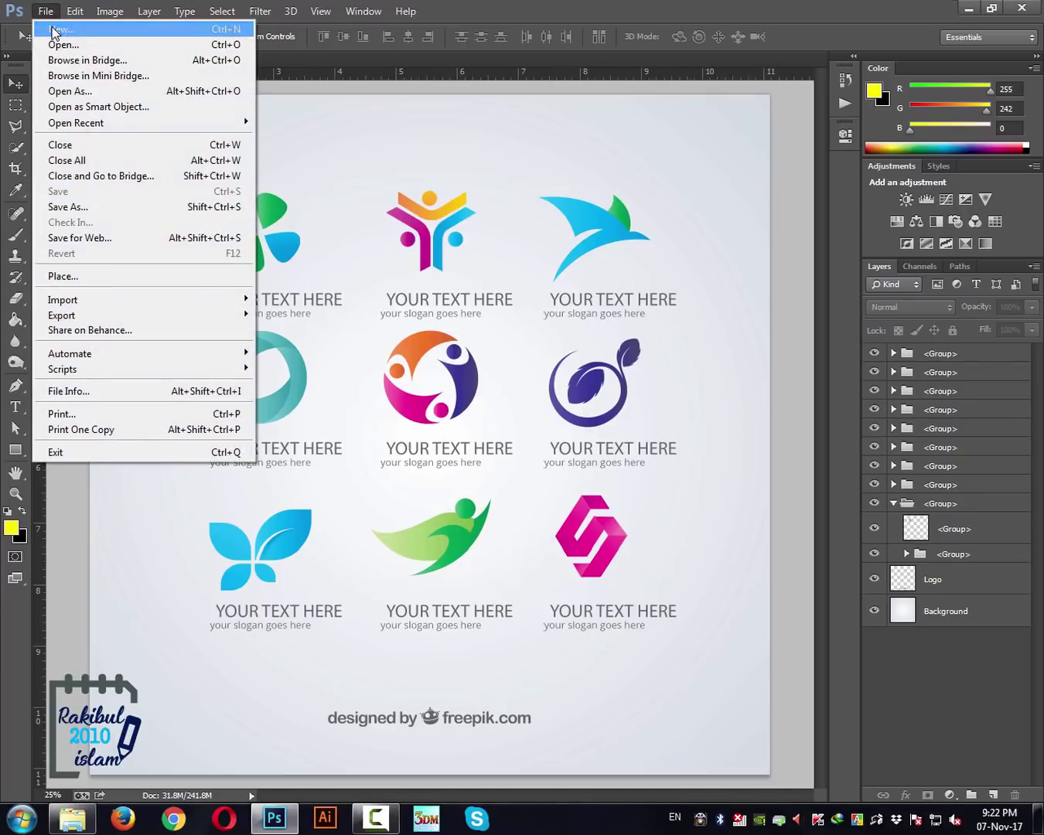
pyautogui.click(35, 26)
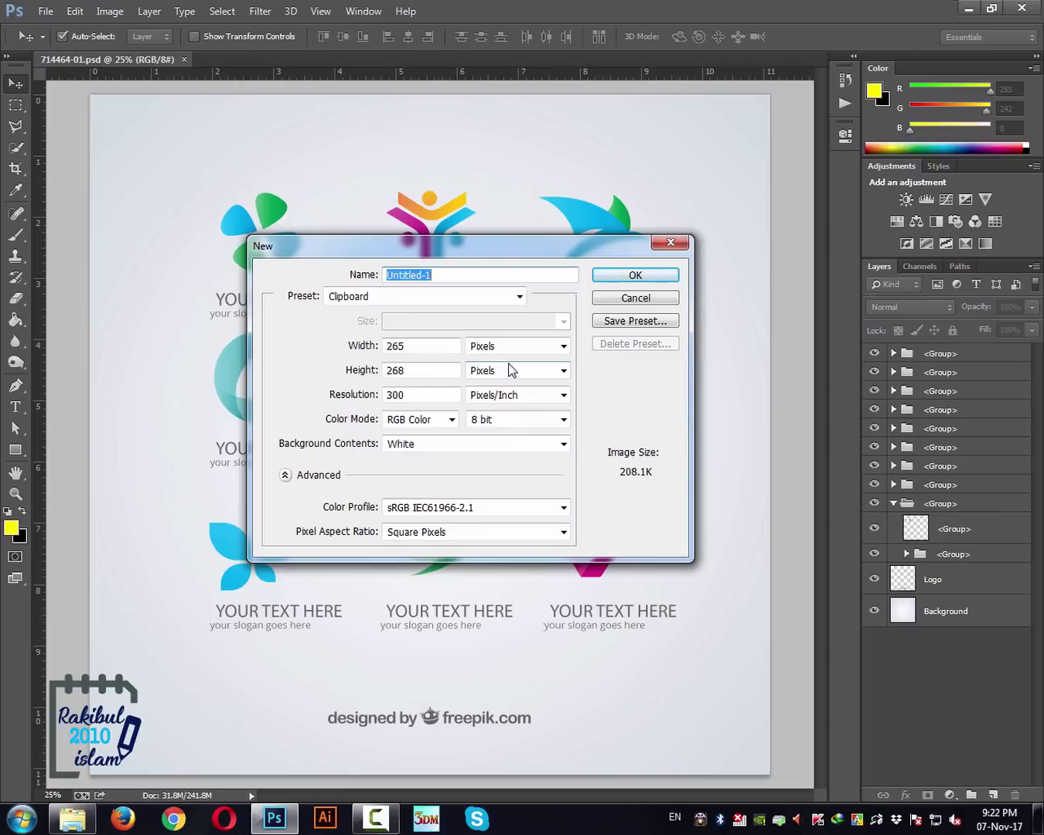
pyautogui.write('Working with layers')
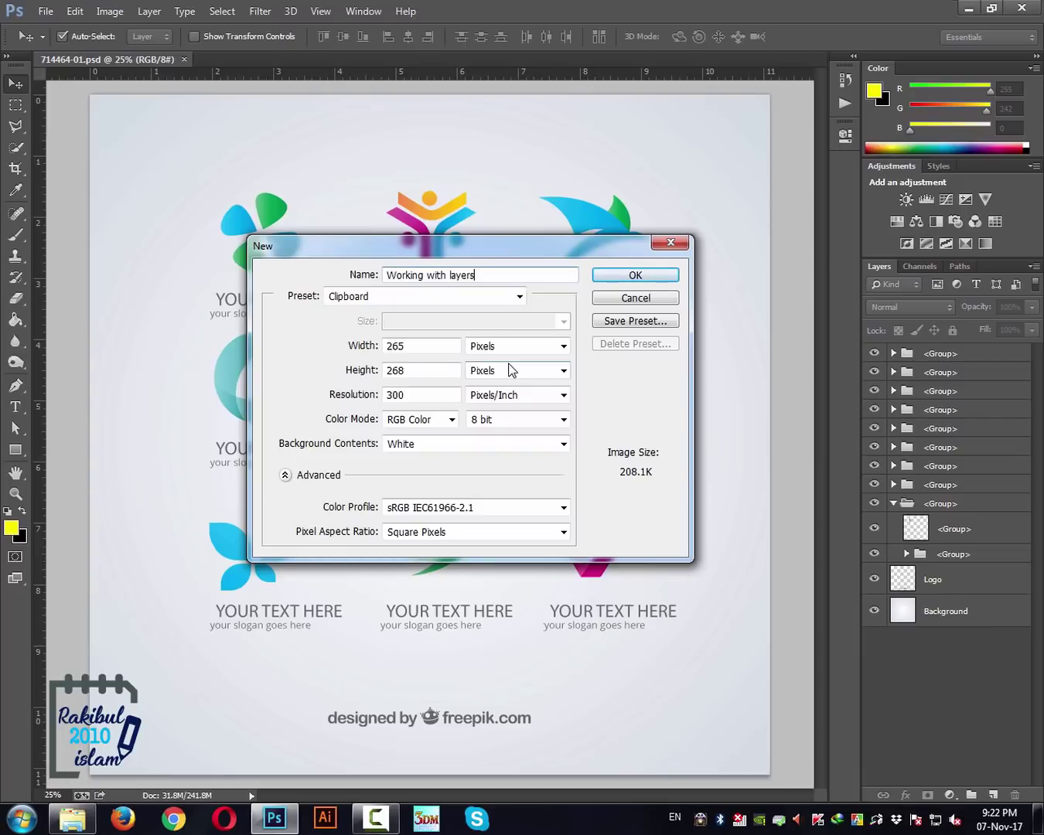
pyautogui.click(461, 297)
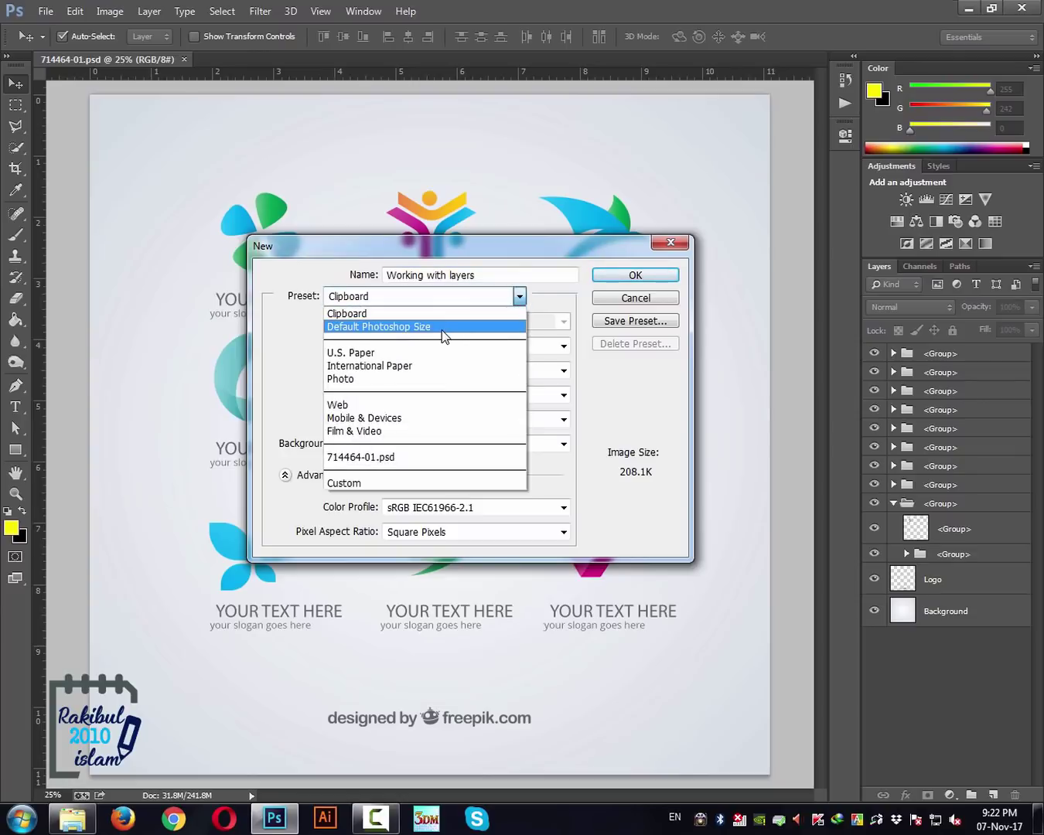
pyautogui.click(442, 328)
pyautogui.click(455, 305)
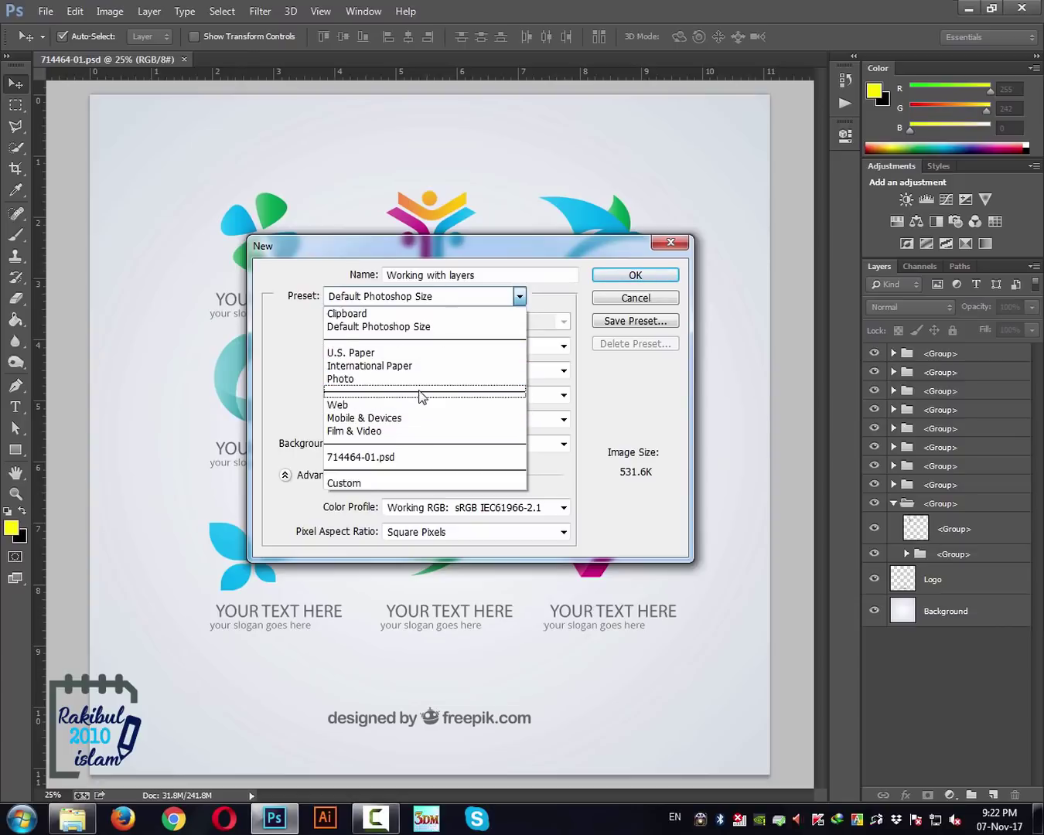
pyautogui.click(410, 326)
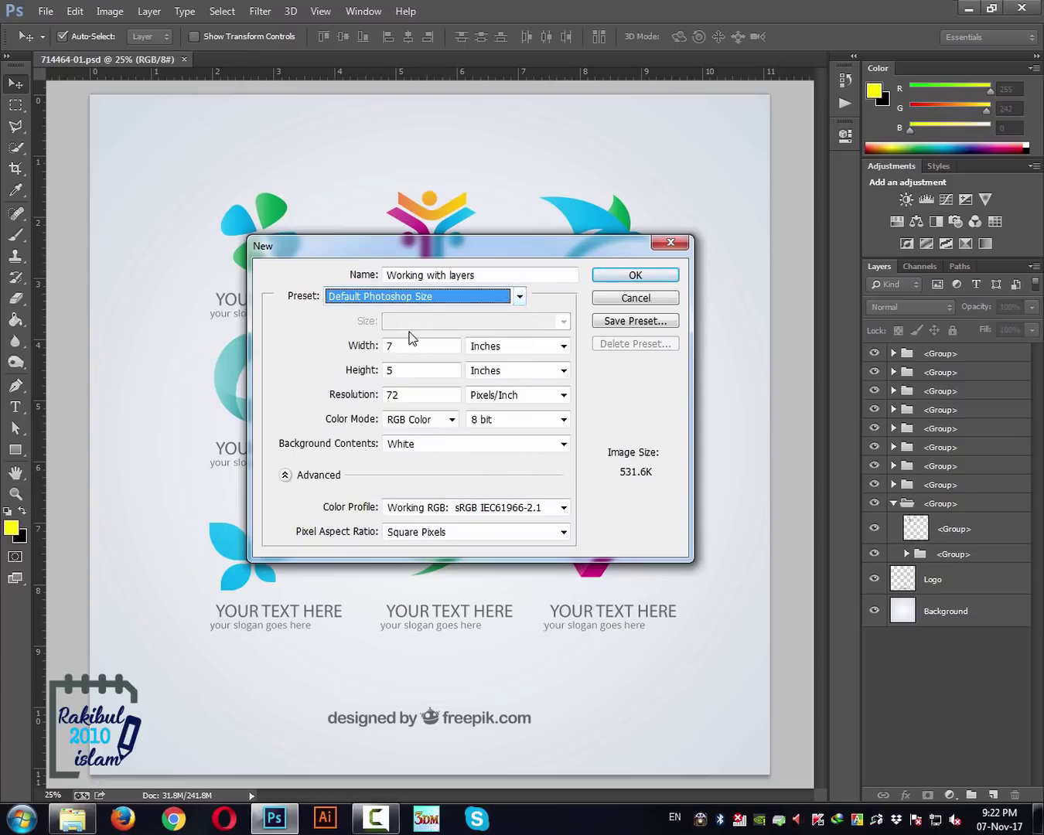
pyautogui.hotkey('shift', 'Tab')
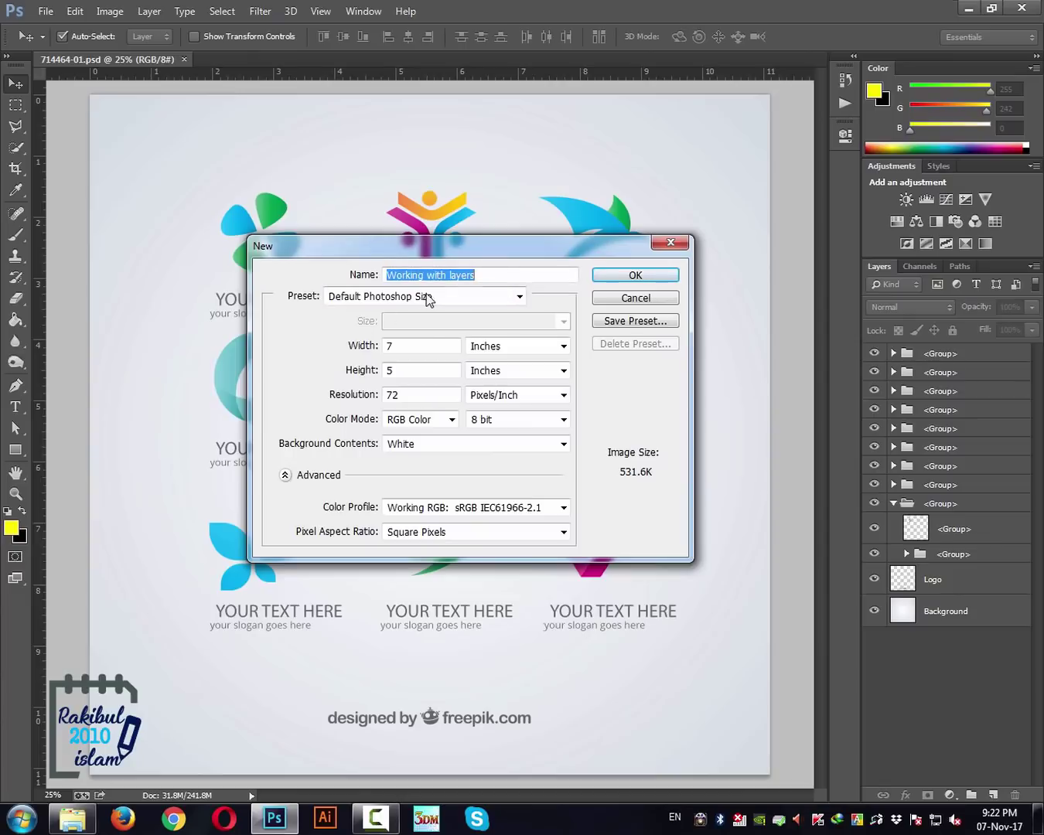
# Set the new document to 2000 x 2000 pixels at 300 pixels/inch and create it.
pyautogui.click(434, 347)
pyautogui.click(506, 349)
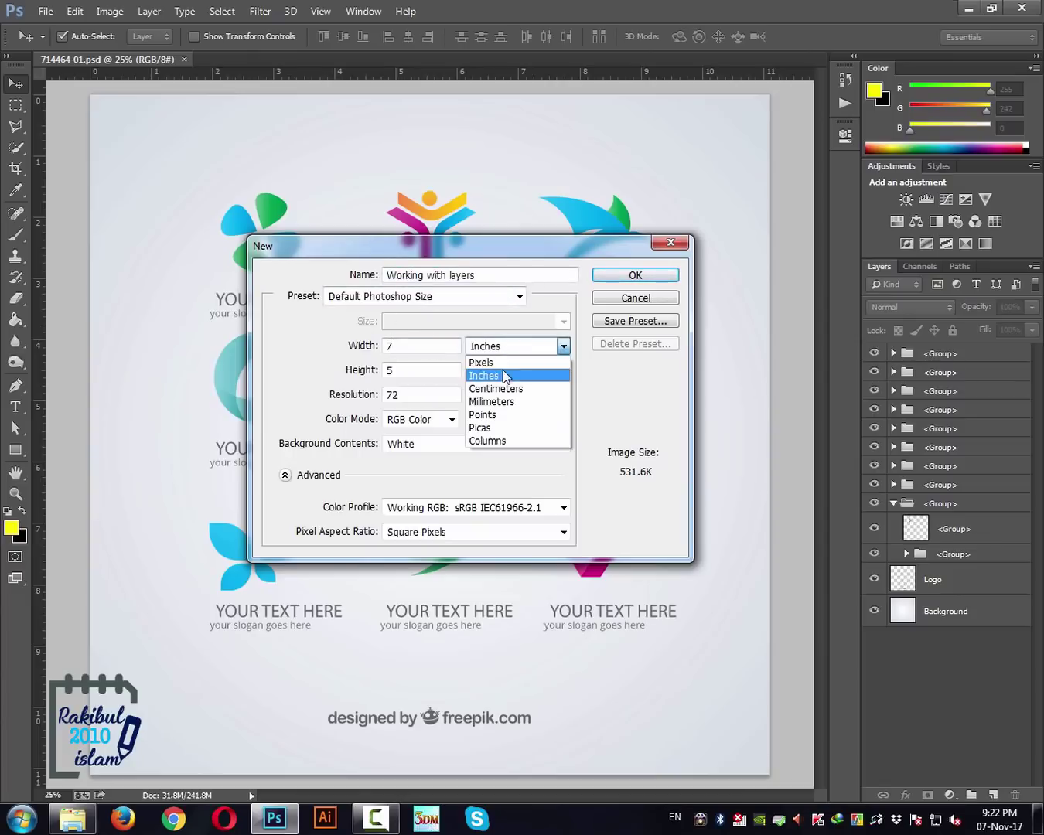
pyautogui.click(482, 362)
pyautogui.moveTo(436, 350); pyautogui.dragTo(298, 347)
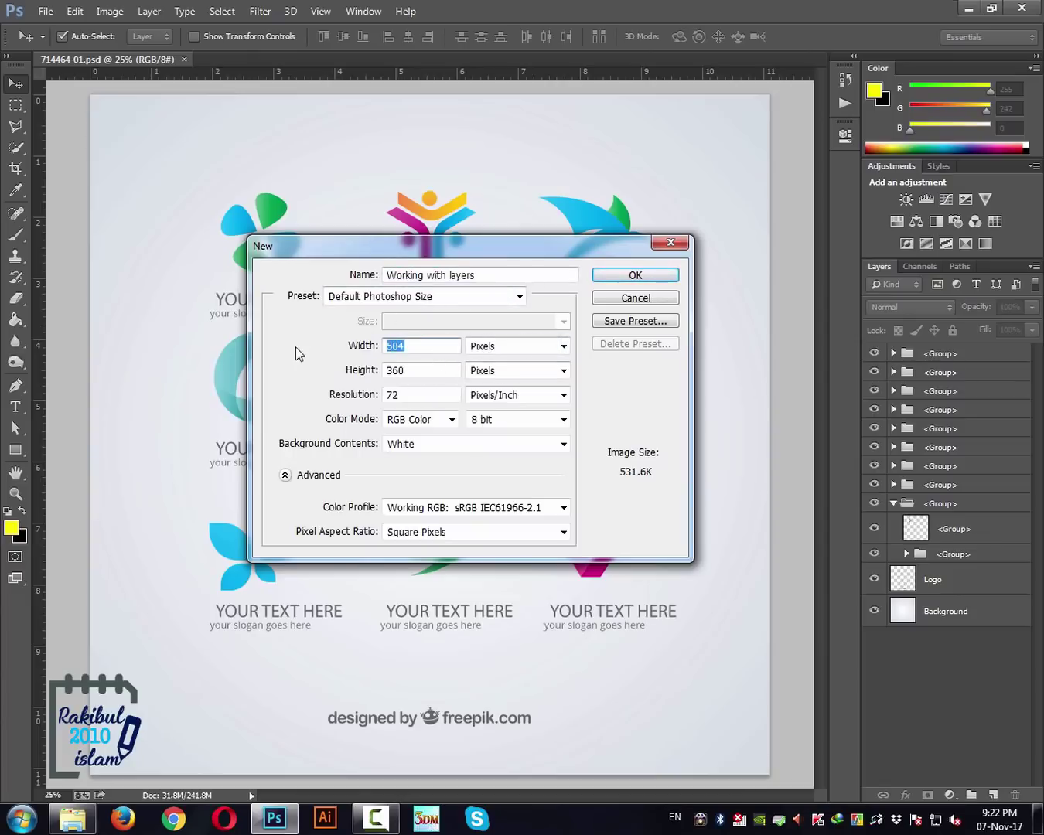
pyautogui.write('2')
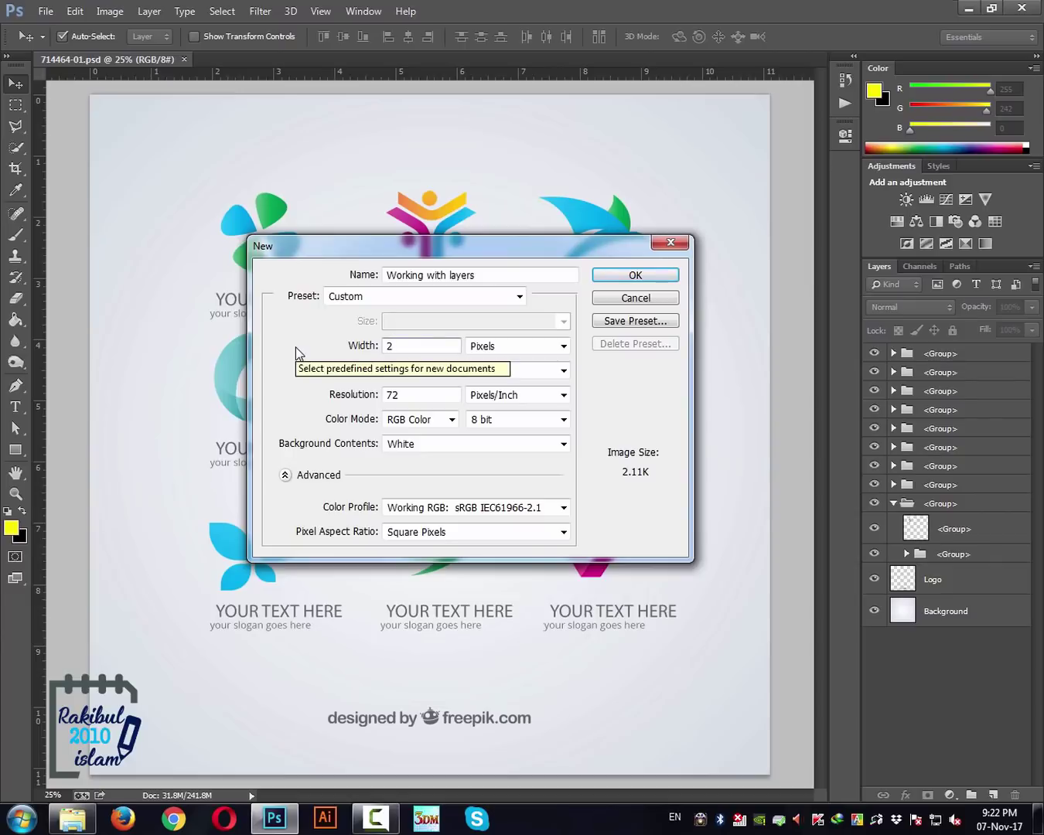
pyautogui.write('000')
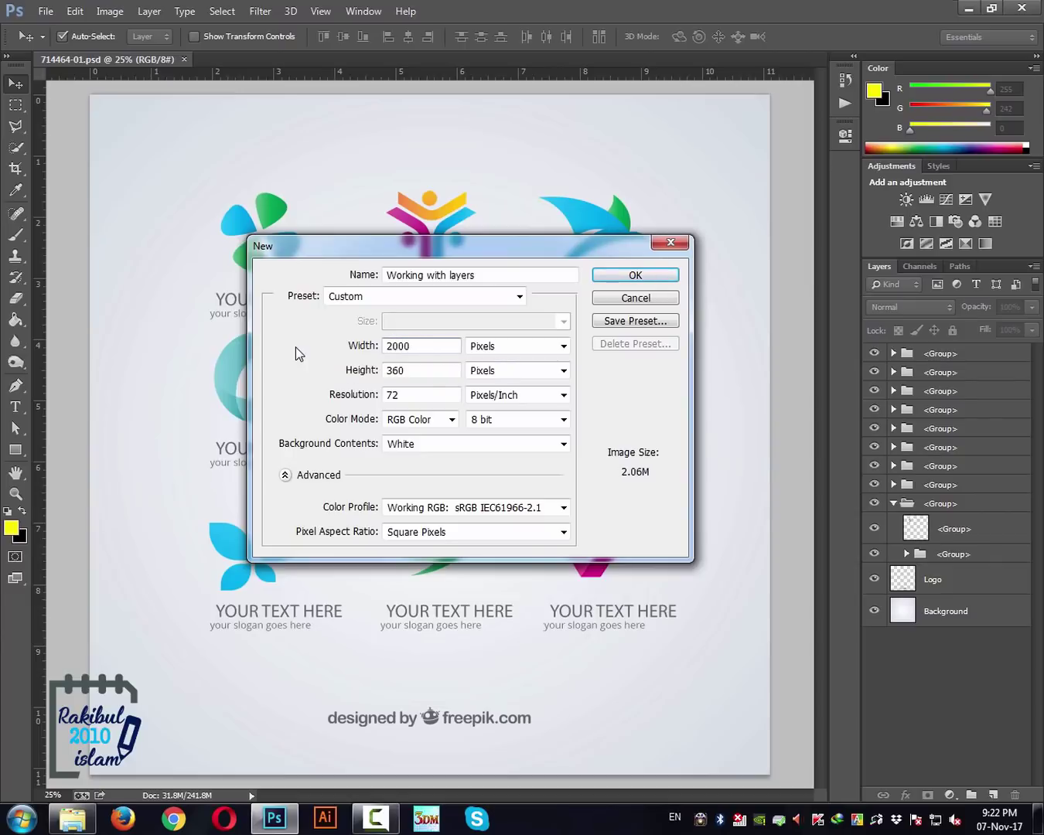
pyautogui.moveTo(407, 370); pyautogui.dragTo(348, 375)
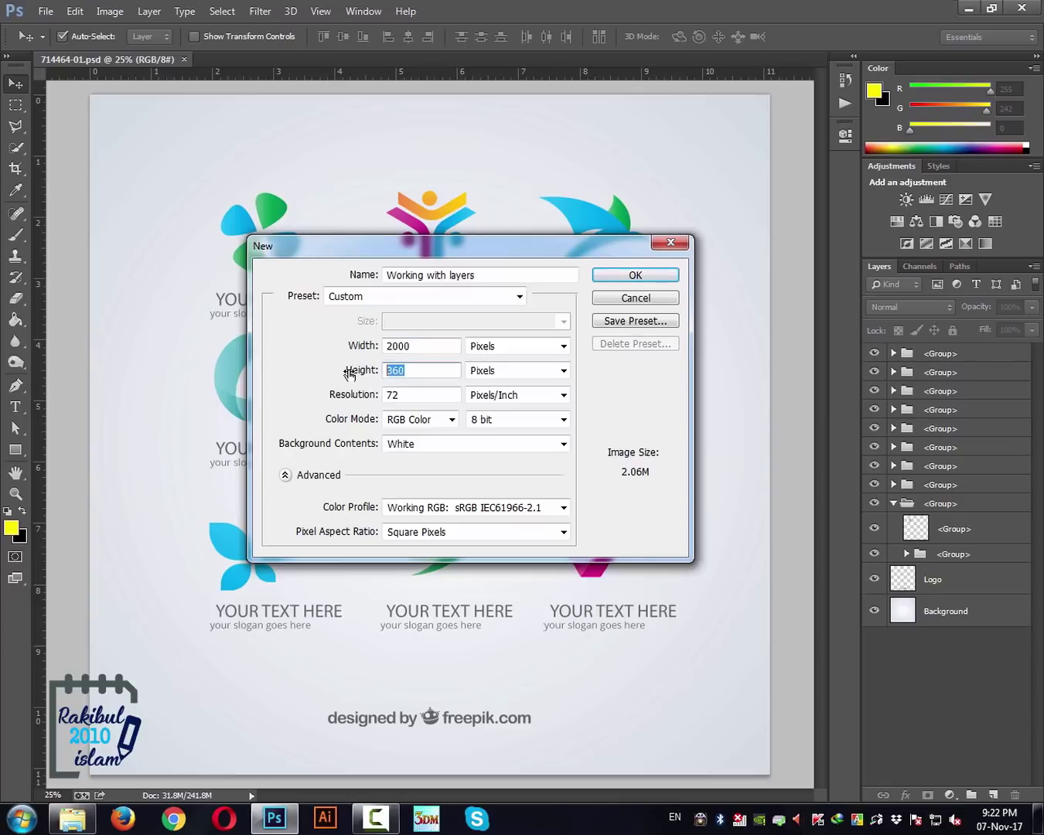
pyautogui.write('2000')
pyautogui.moveTo(409, 396); pyautogui.dragTo(363, 404)
pyautogui.write('300')
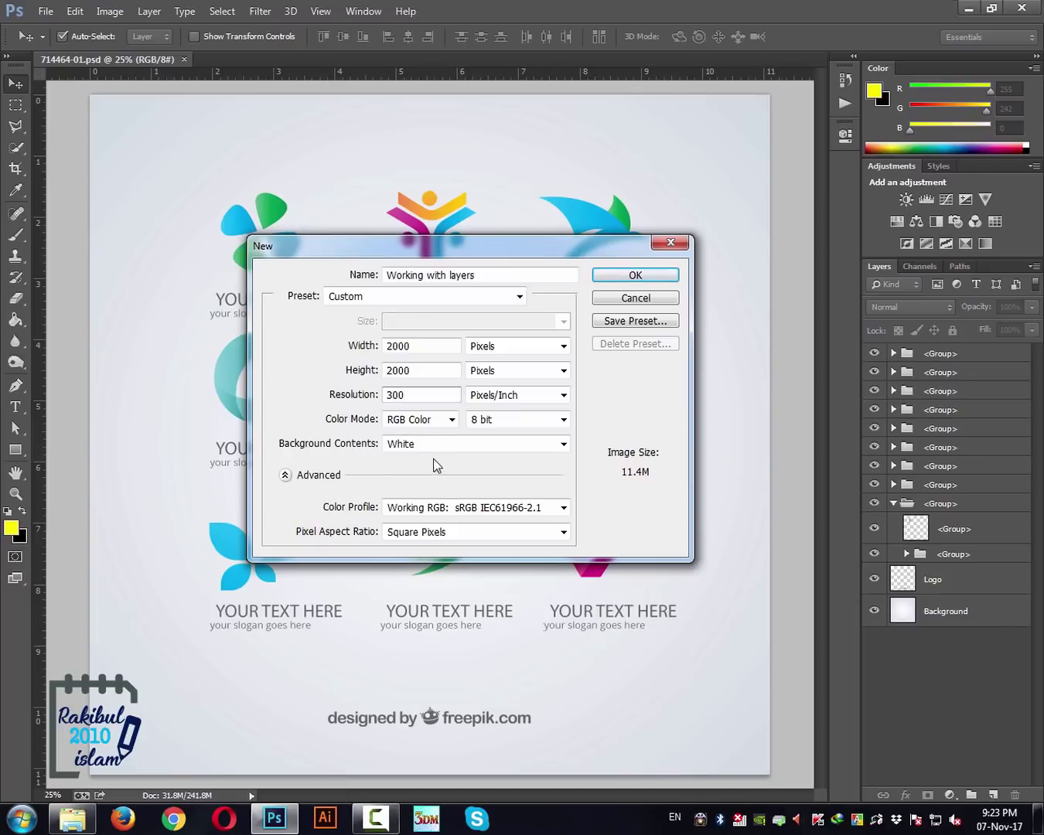
pyautogui.click(634, 276)
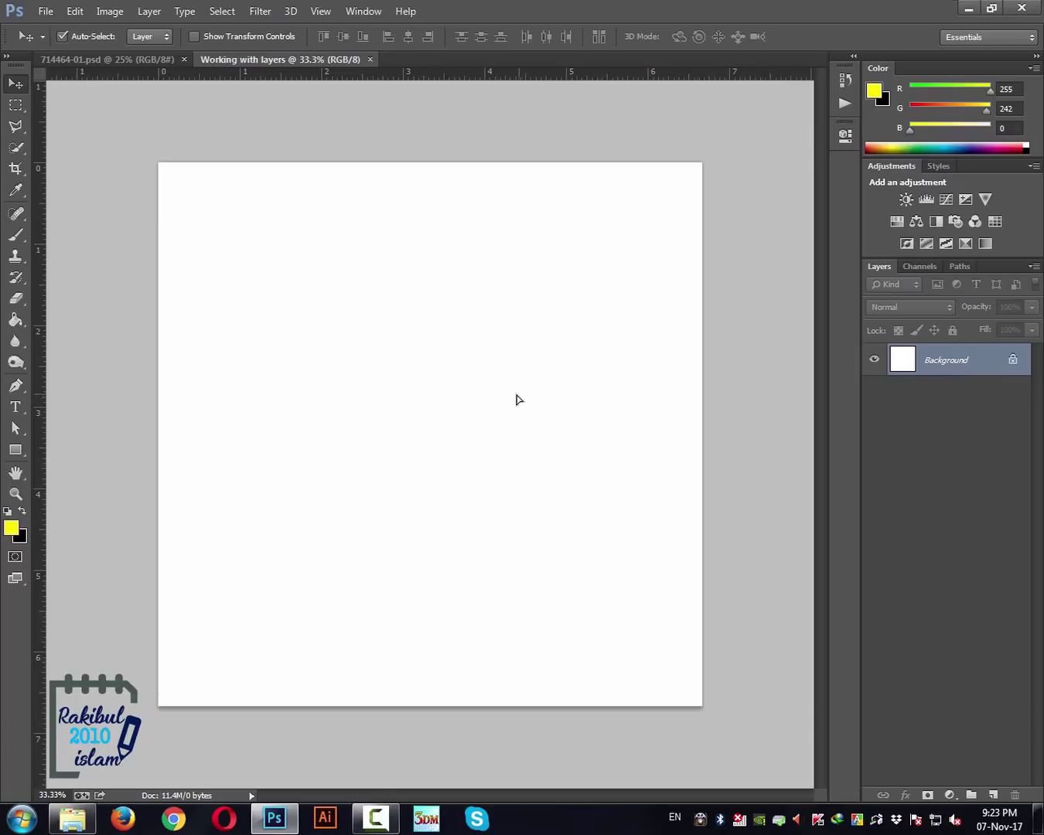
# Try to move the Background, and convert it into a regular layer named "First layer" with color None.
pyautogui.moveTo(516, 398); pyautogui.dragTo(446, 420)
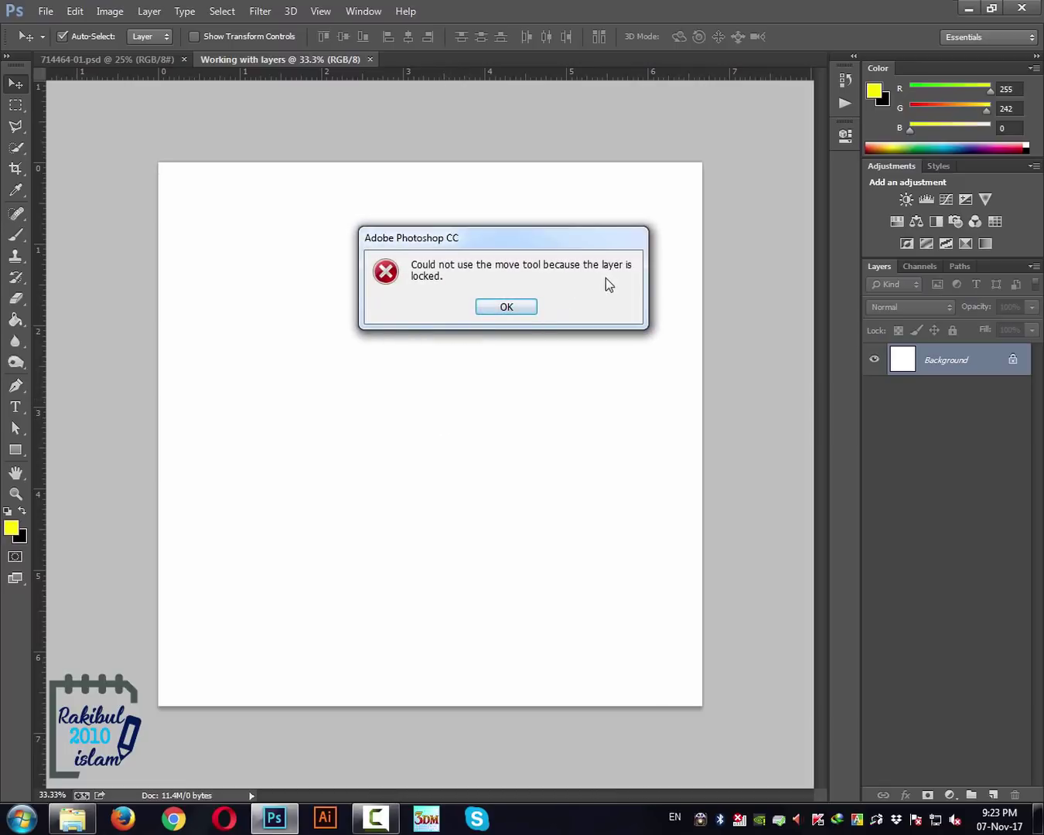
pyautogui.click(507, 307)
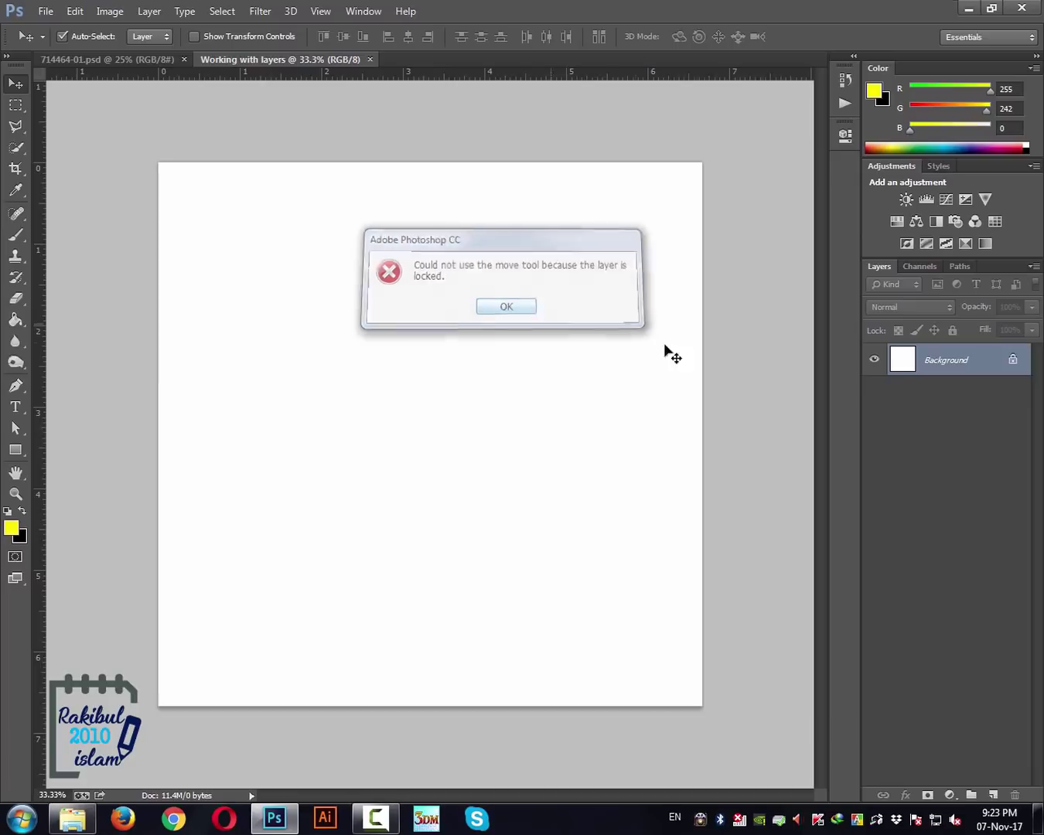
pyautogui.doubleClick(947, 370)
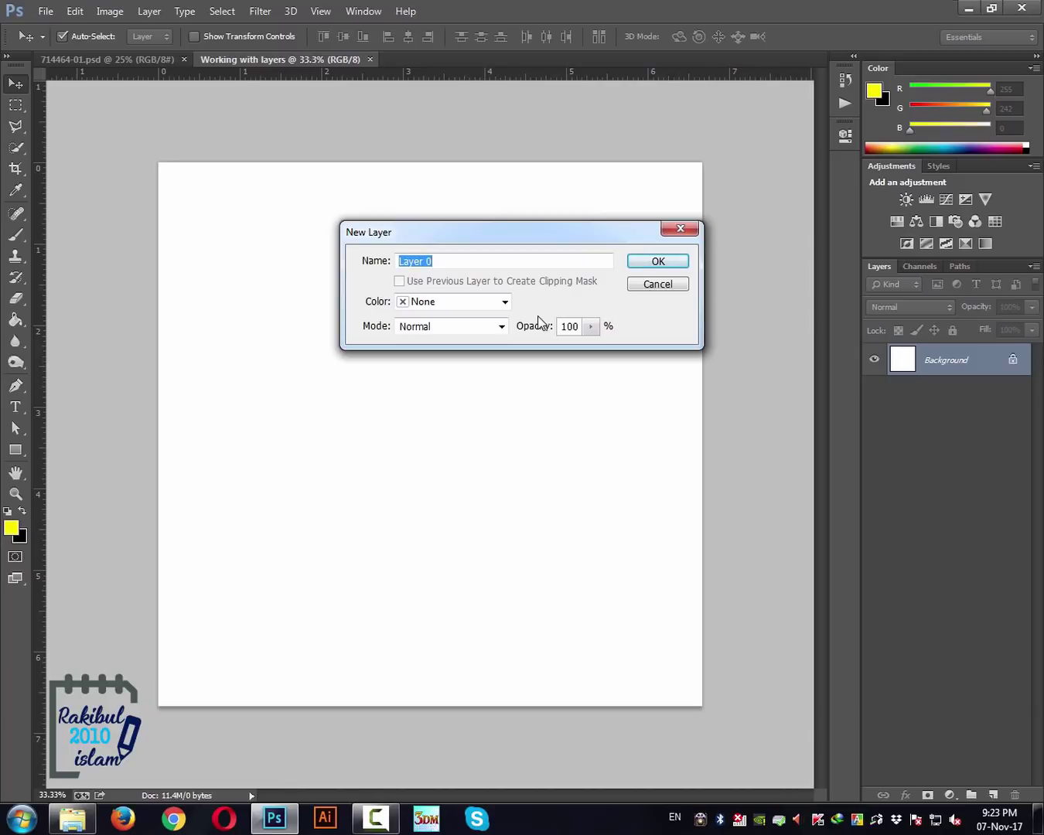
pyautogui.write('First layer')
pyautogui.click(430, 305)
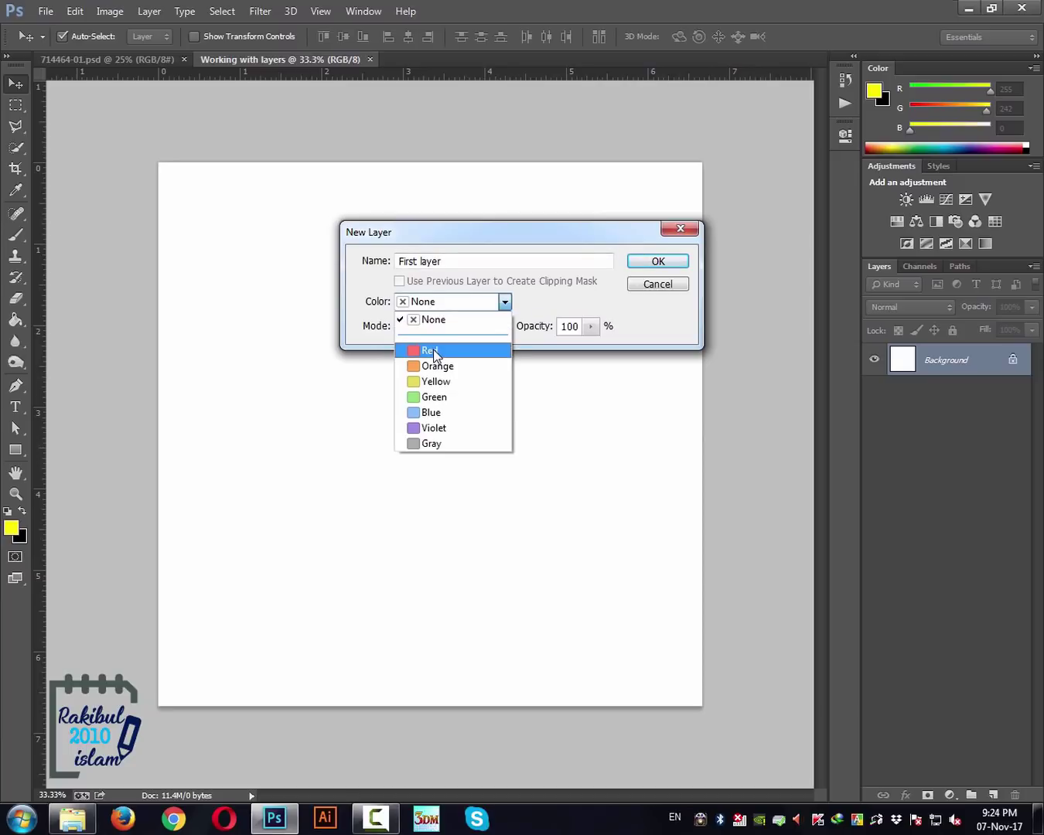
pyautogui.click(434, 351)
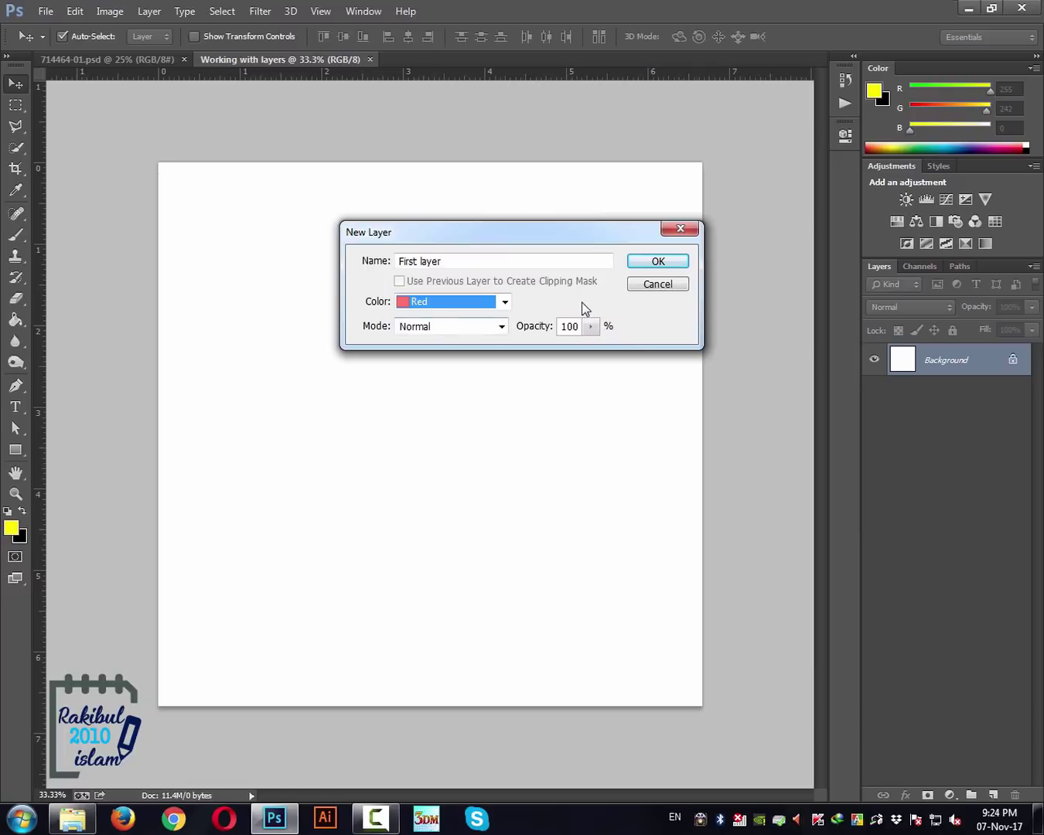
pyautogui.click(455, 304)
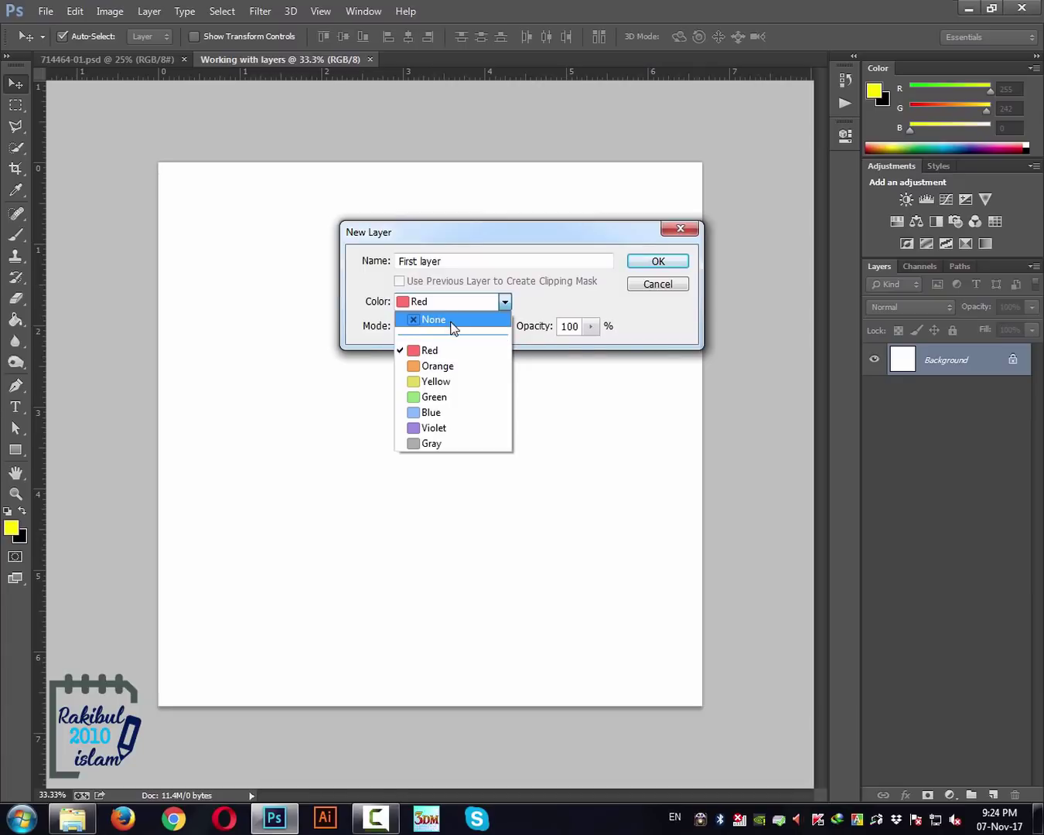
pyautogui.click(455, 323)
pyautogui.hotkey('shift', 'Tab')
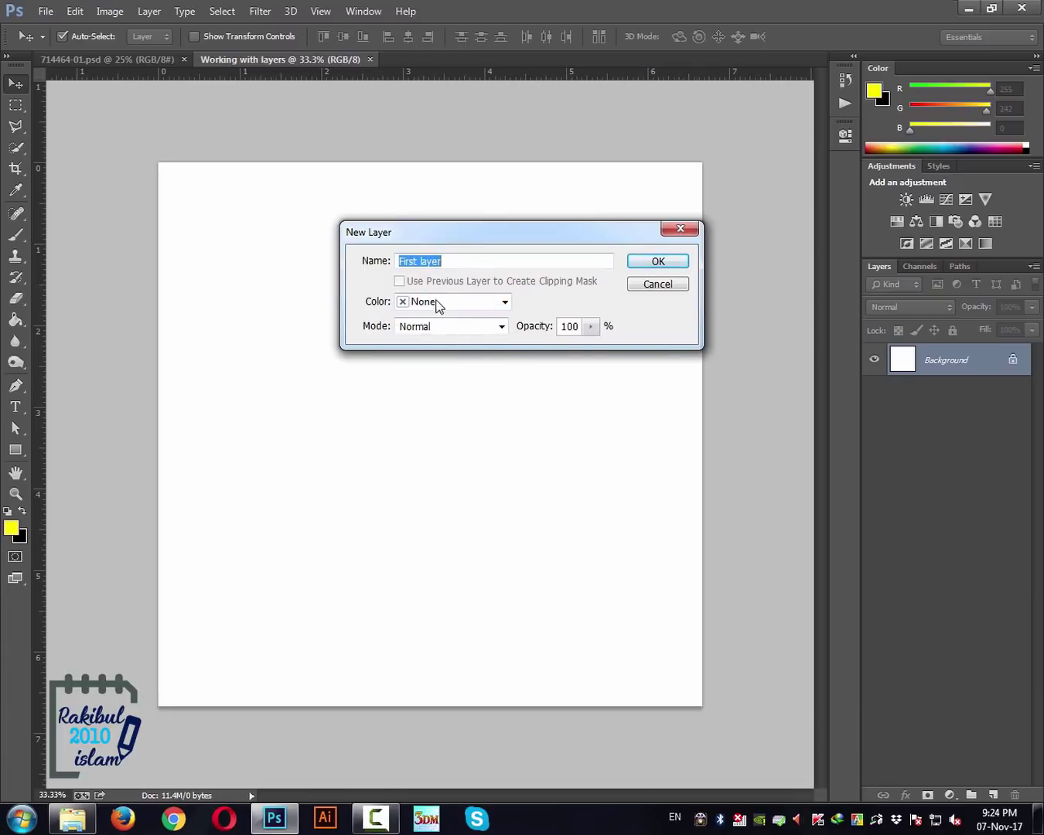
pyautogui.click(658, 262)
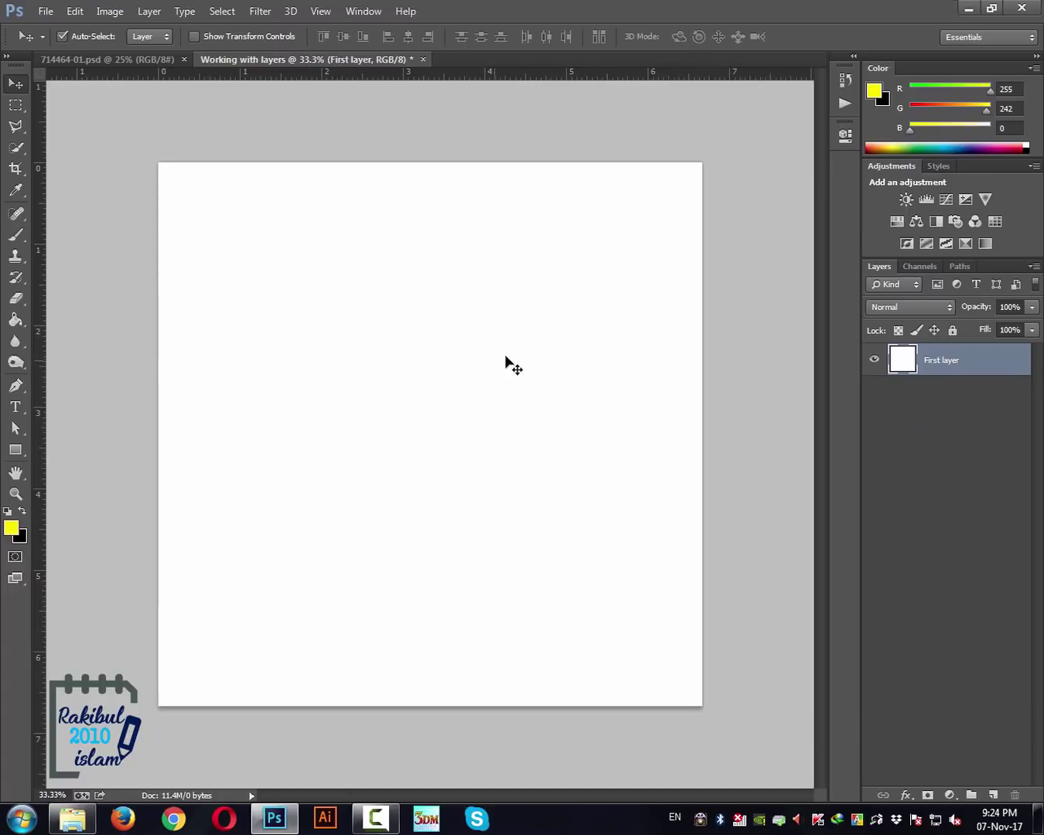
# Move the white First layer diagonally off the canvas edge and undo the move.
pyautogui.moveTo(515, 349); pyautogui.dragTo(410, 430)
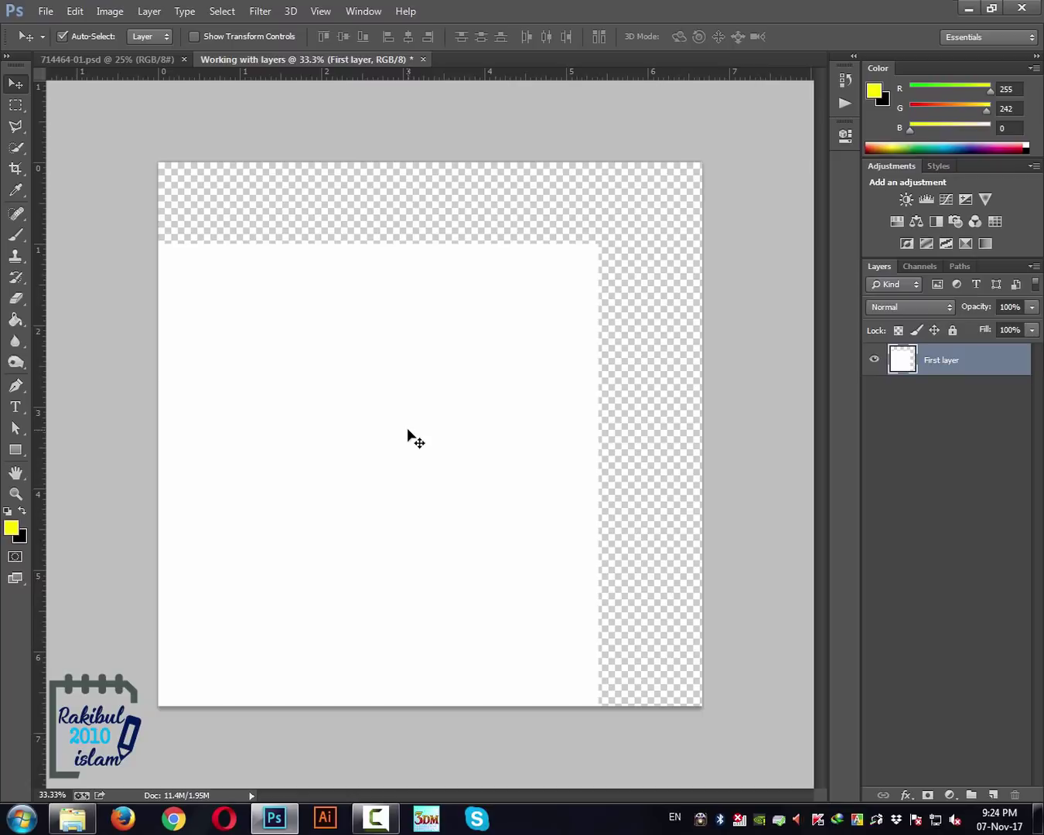
pyautogui.hotkey('ctrl', 'z')
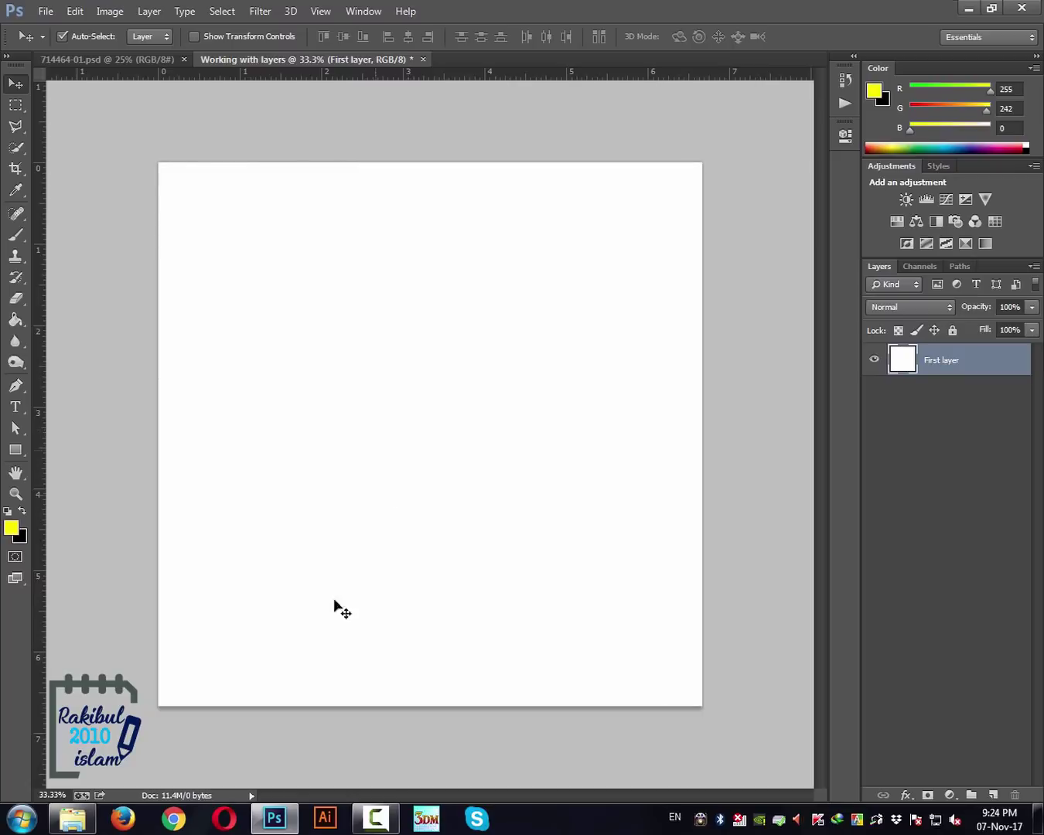
# Place image 7990 from the tutorial folder into the document, scaled to about 2.5 inches wide near the canvas center.
pyautogui.click(69, 820)
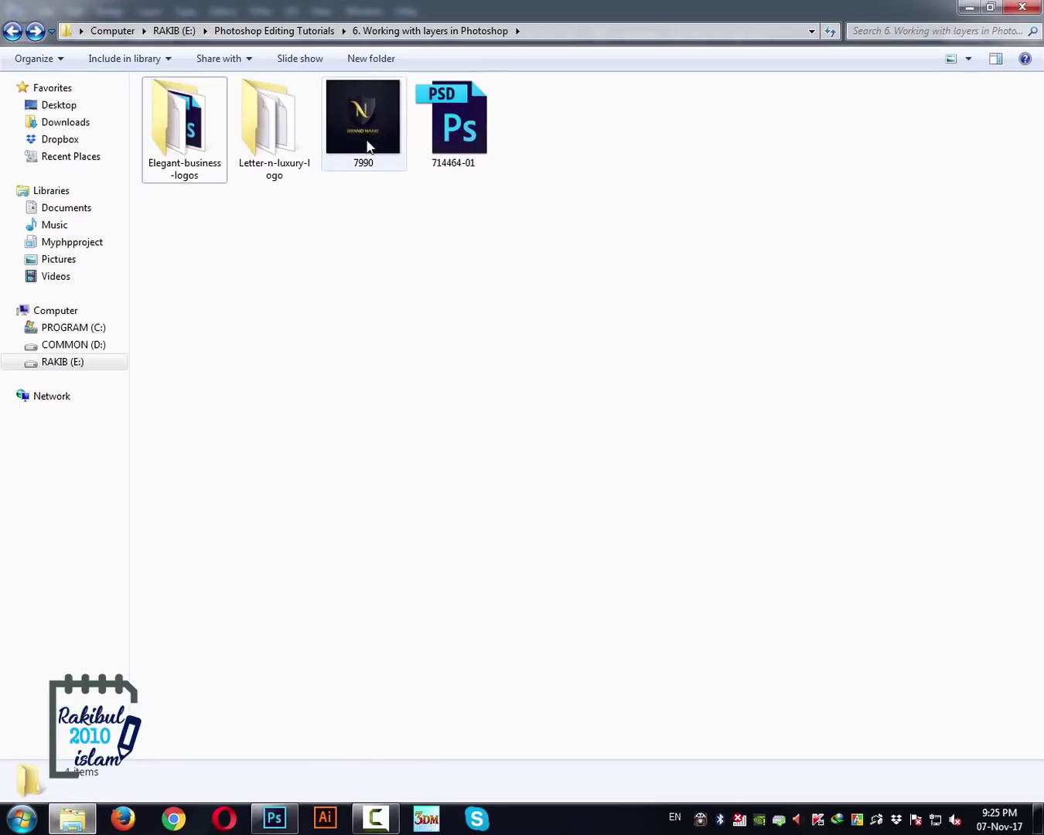
pyautogui.moveTo(365, 127); pyautogui.dragTo(324, 382)
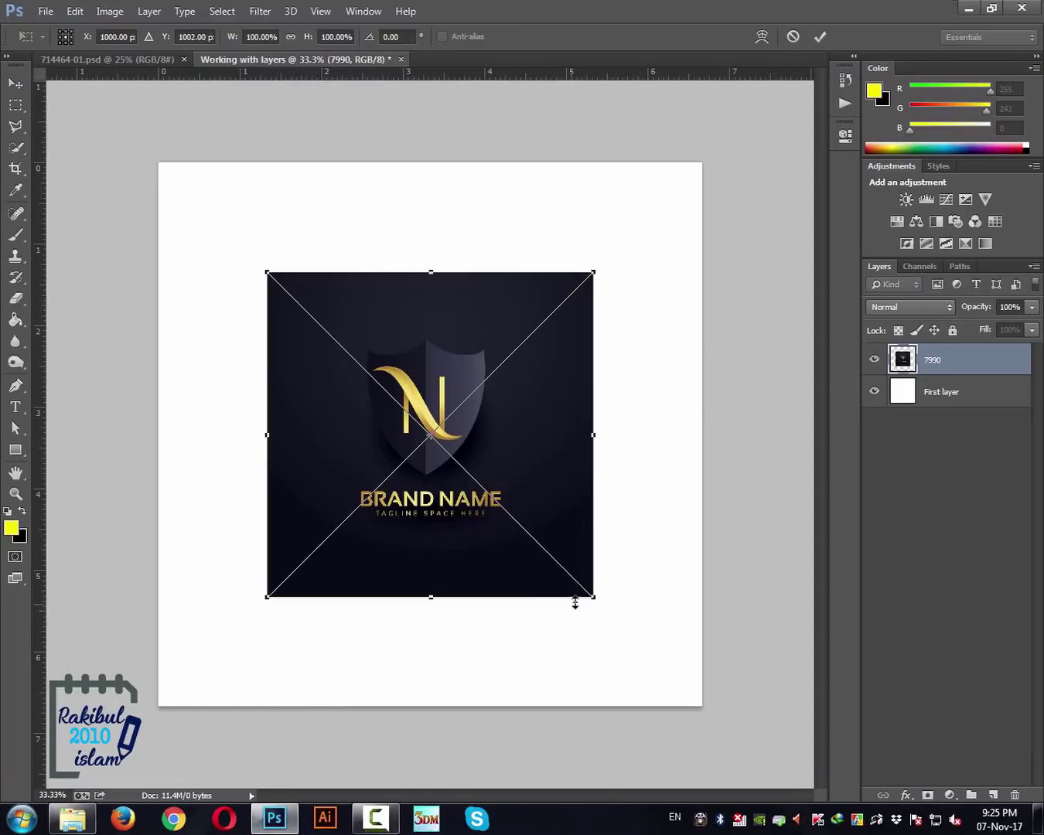
pyautogui.moveTo(594, 598); pyautogui.dragTo(465, 488)
pyautogui.moveTo(382, 404); pyautogui.dragTo(440, 449)
pyautogui.press('Return')
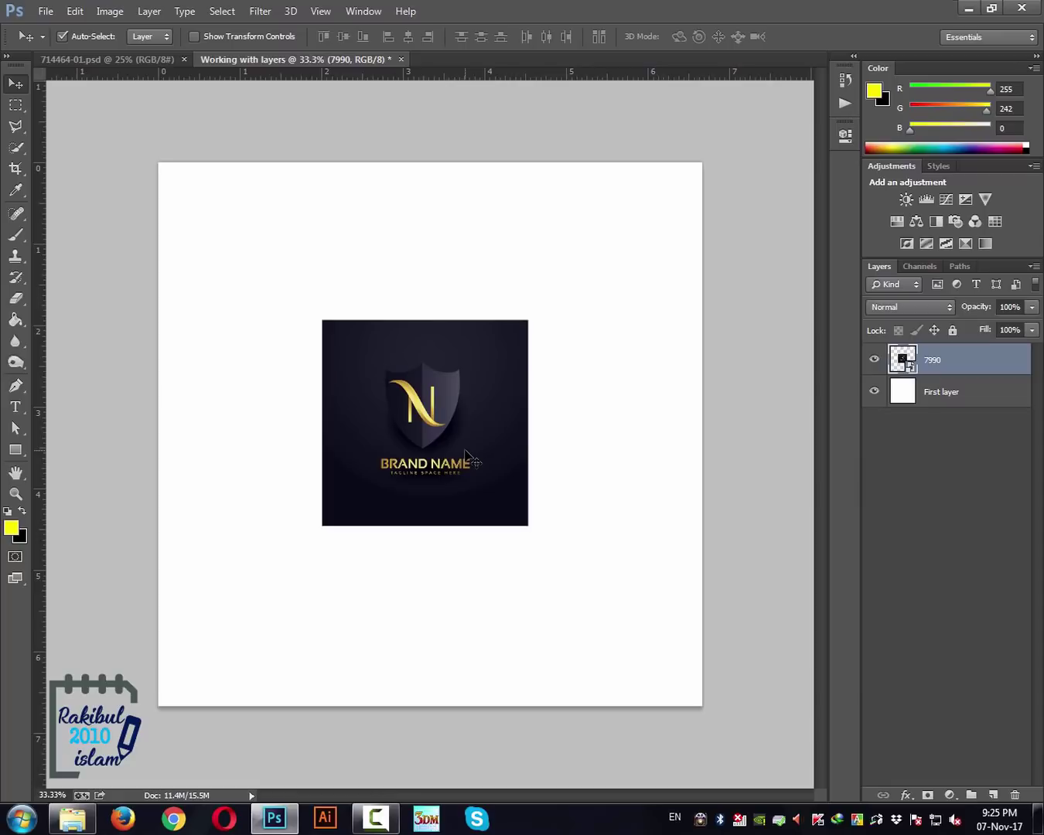
# Rename the placed image's layer to "image inserted" and deselect all layers.
pyautogui.doubleClick(932, 363)
pyautogui.write('image inserted')
pyautogui.press('Return')
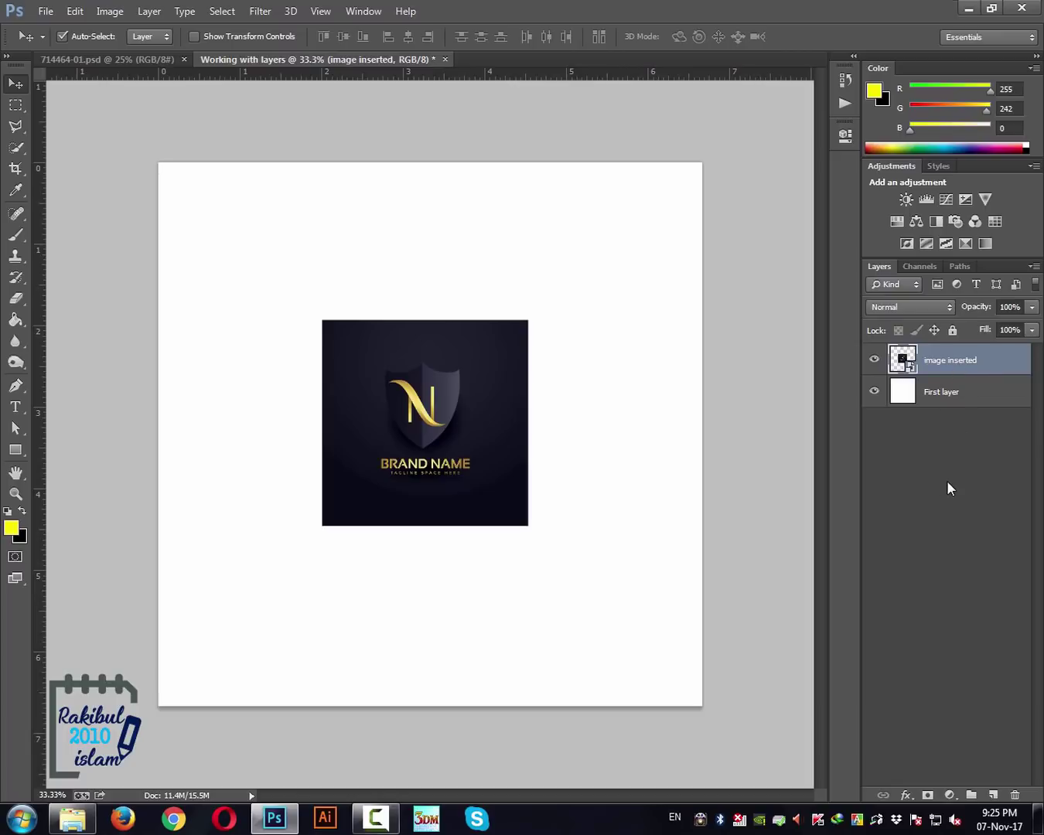
pyautogui.click(872, 486)
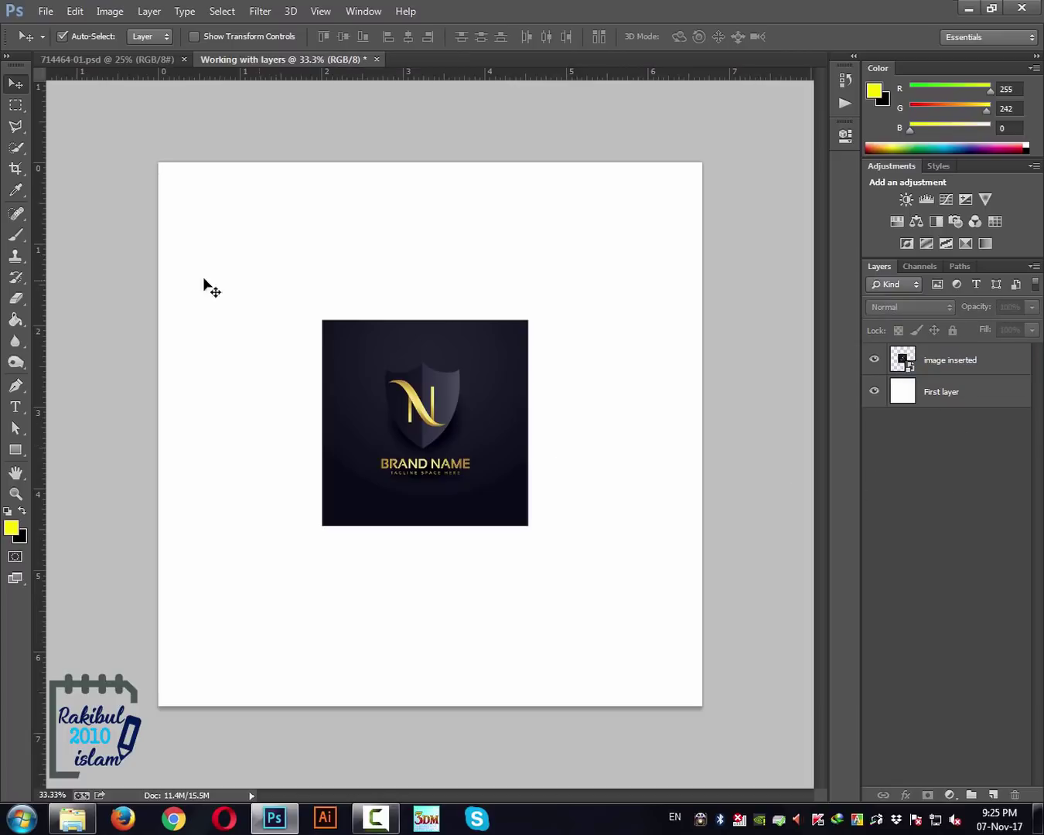
# Add a text layer reading "This is text" above the logo image using the Type tool.
pyautogui.click(16, 386)
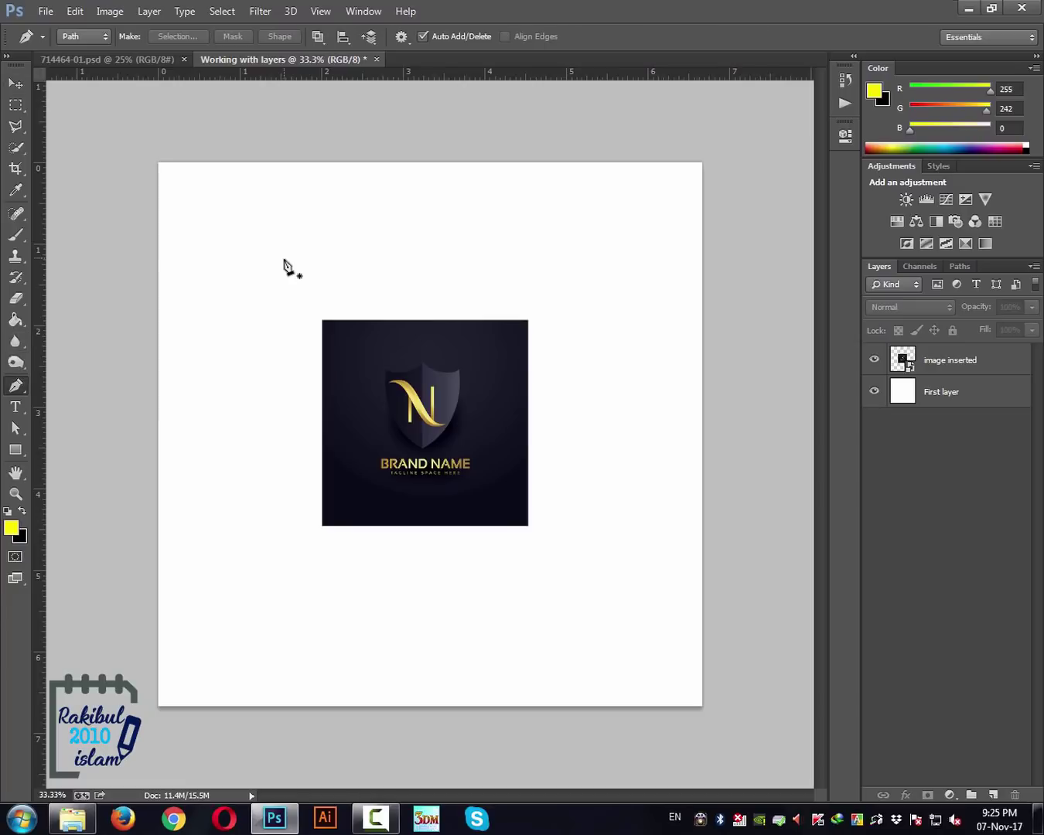
pyautogui.click(15, 408)
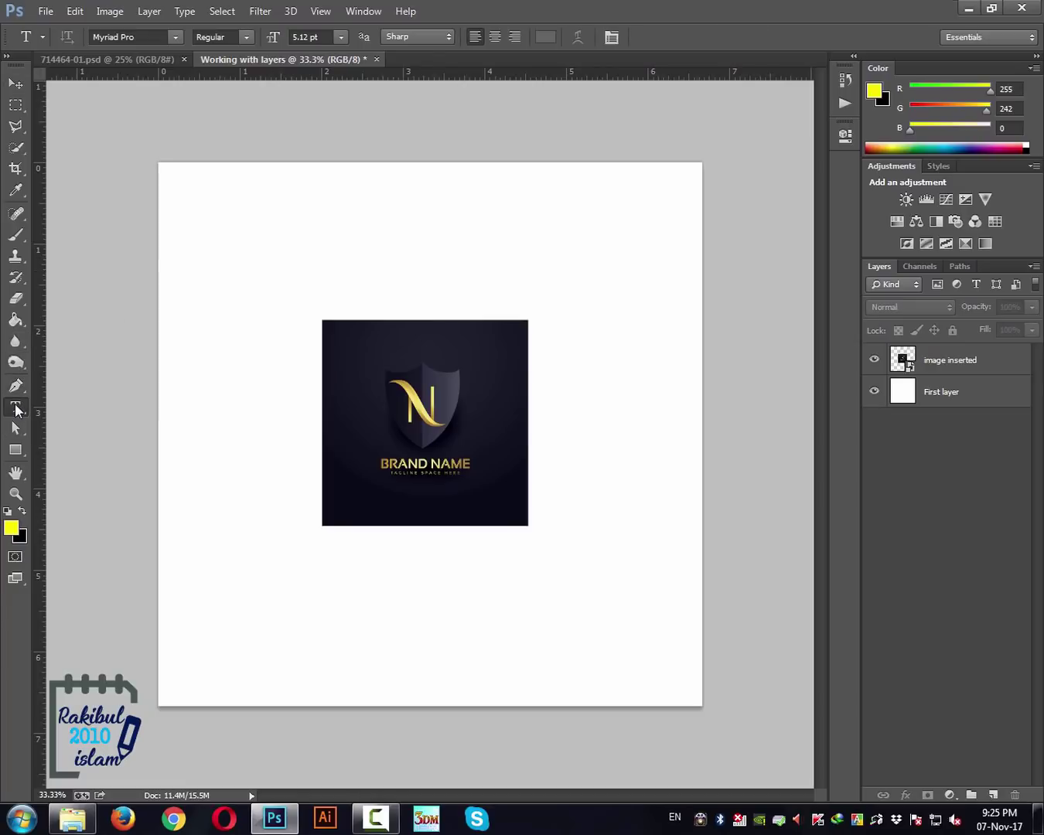
pyautogui.click(315, 269)
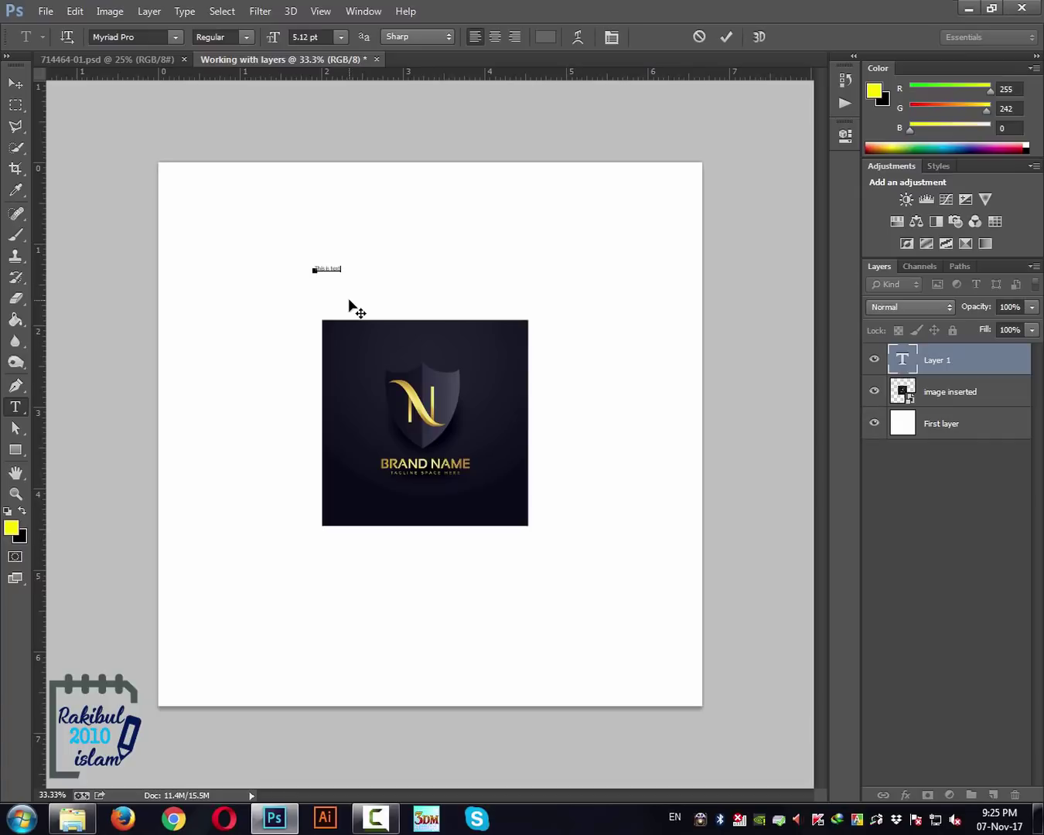
pyautogui.click(15, 82)
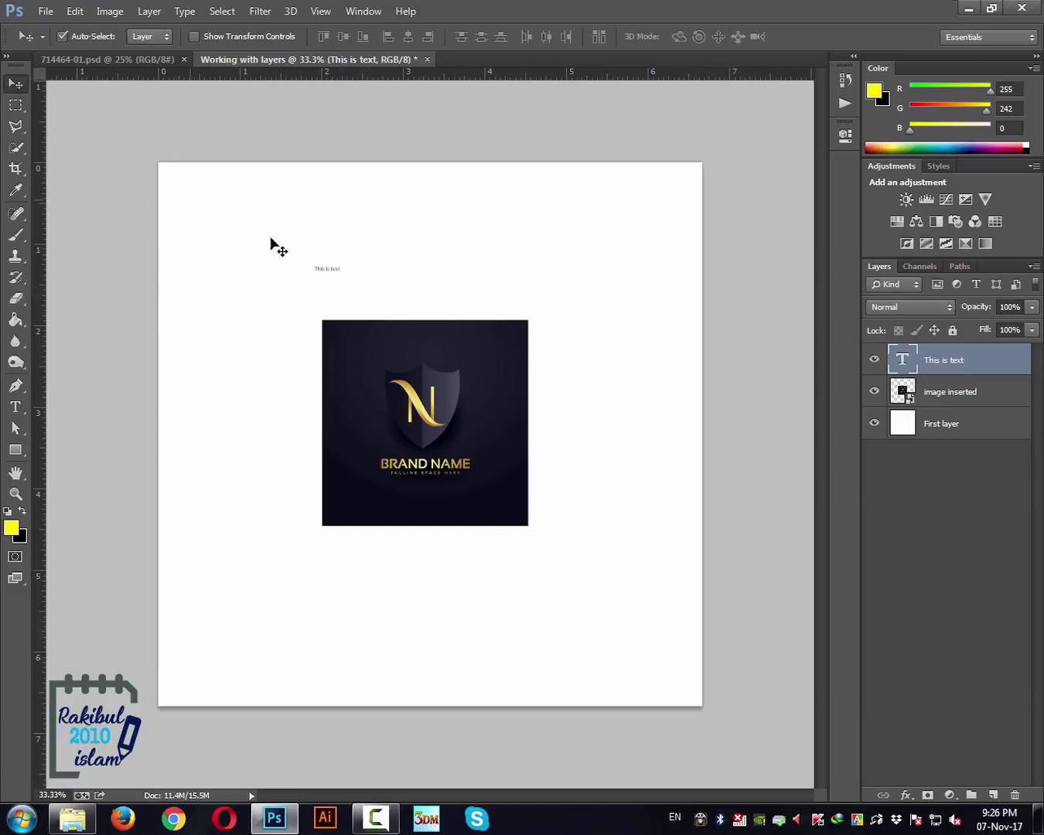
# Enlarge the text with Free Transform to about 2.4 inches wide, nearly matching the logo image's width and sitting above it.
pyautogui.hotkey('ctrl', 't')
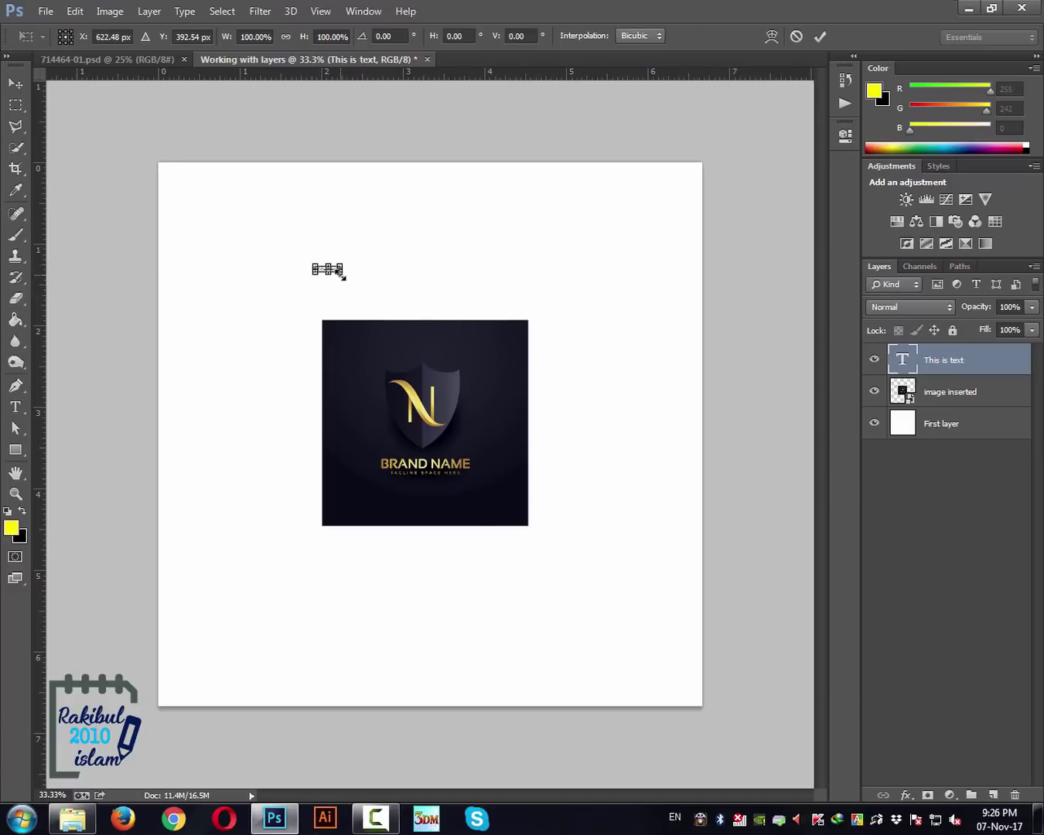
pyautogui.moveTo(342, 275); pyautogui.dragTo(475, 282)
pyautogui.press('Return')
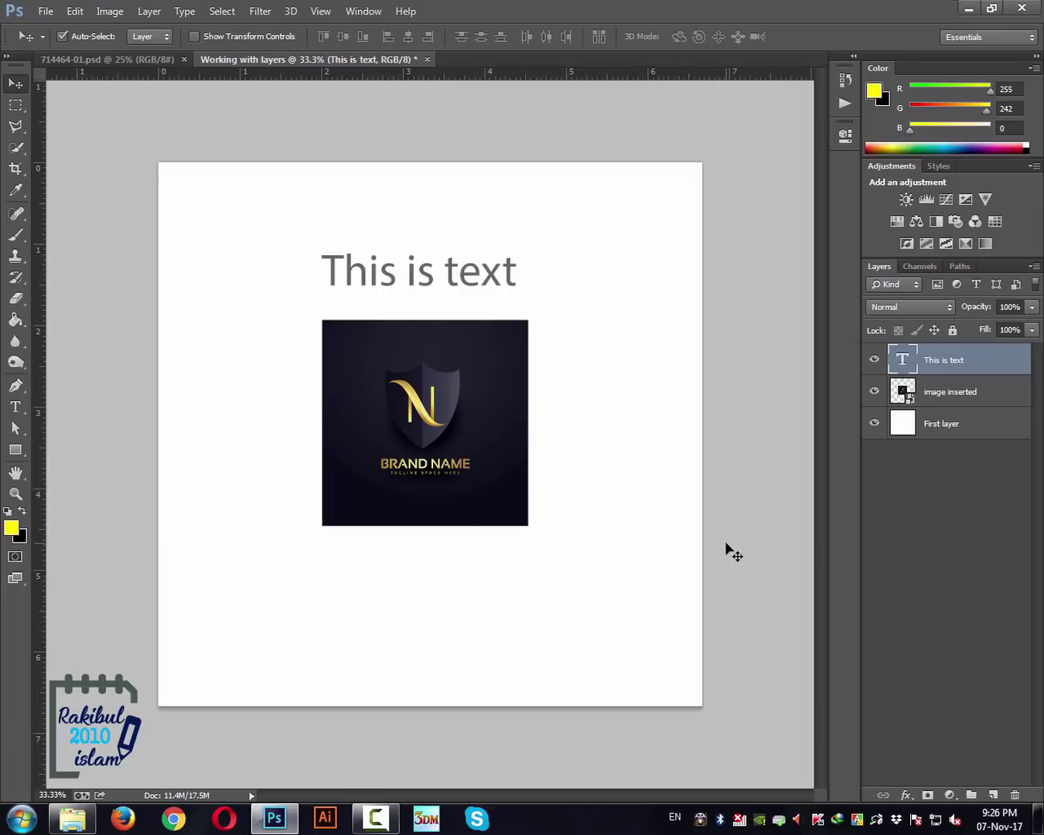
# Add three new empty layers above the text layer.
pyautogui.click(993, 796)
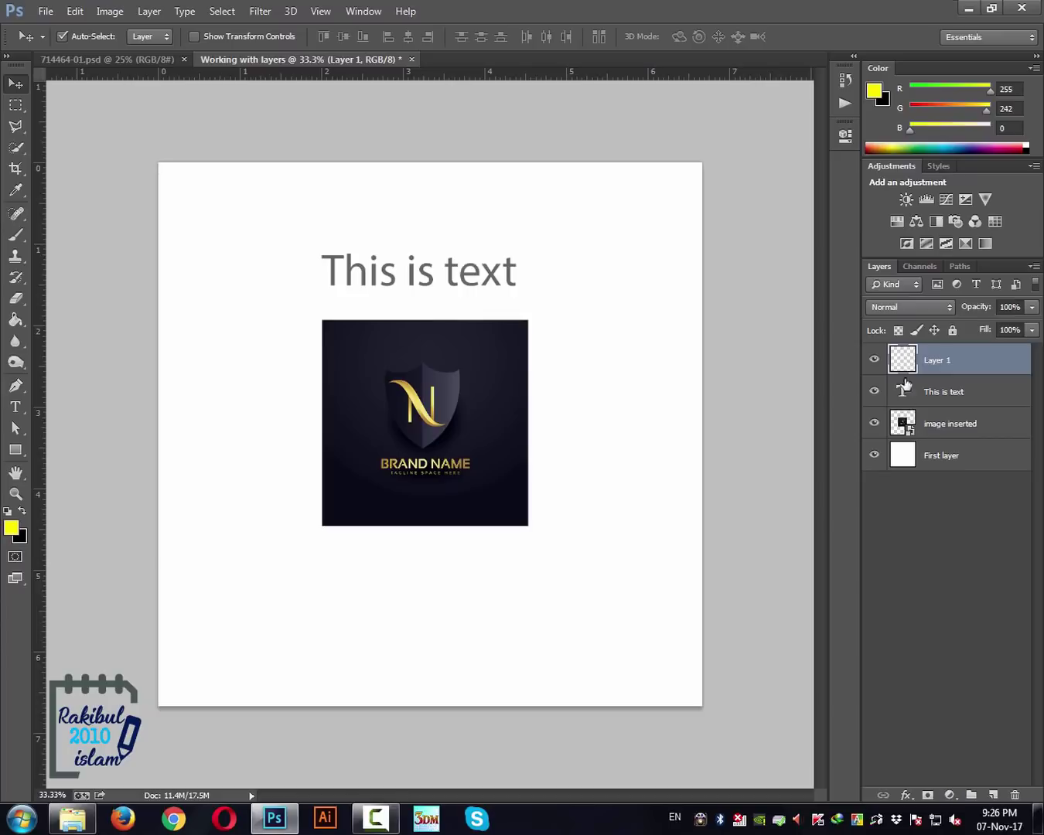
pyautogui.click(993, 796)
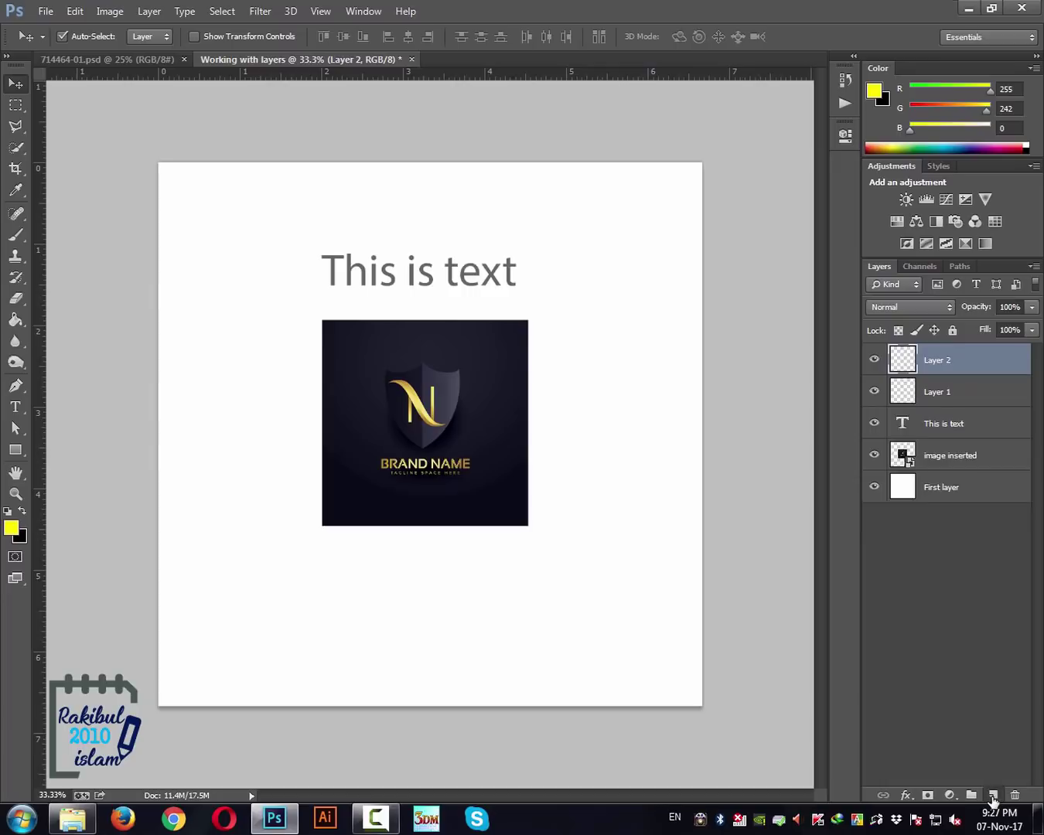
pyautogui.click(993, 796)
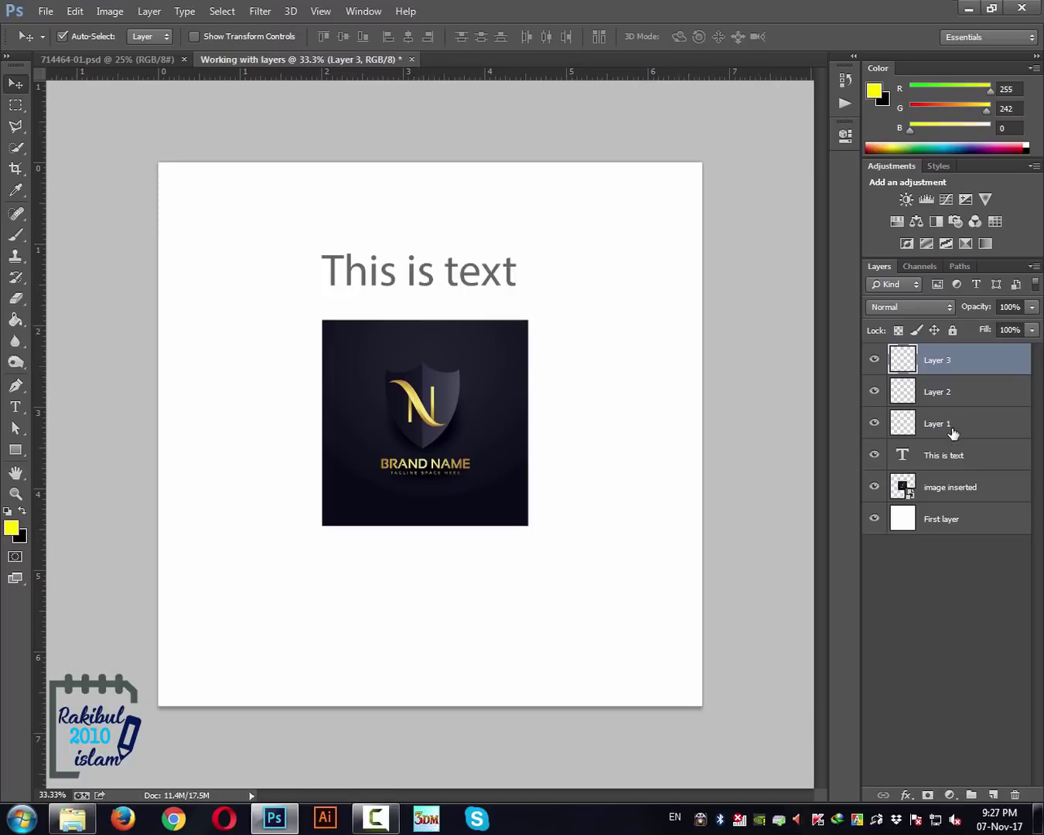
# Delete the three empty layers above the text layer.
pyautogui.click(1014, 796)
pyautogui.click(1015, 797)
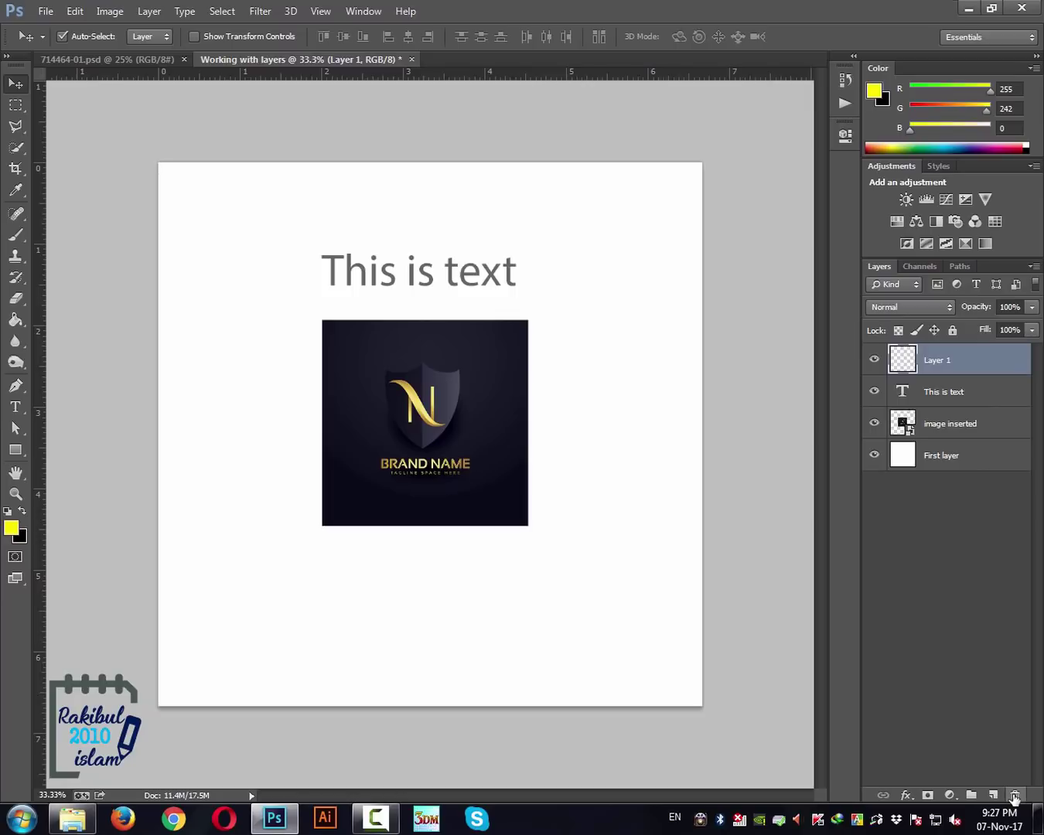
pyautogui.click(1016, 796)
# Fully lock the "First layer" background layer and try to move it on the canvas.
pyautogui.click(952, 434)
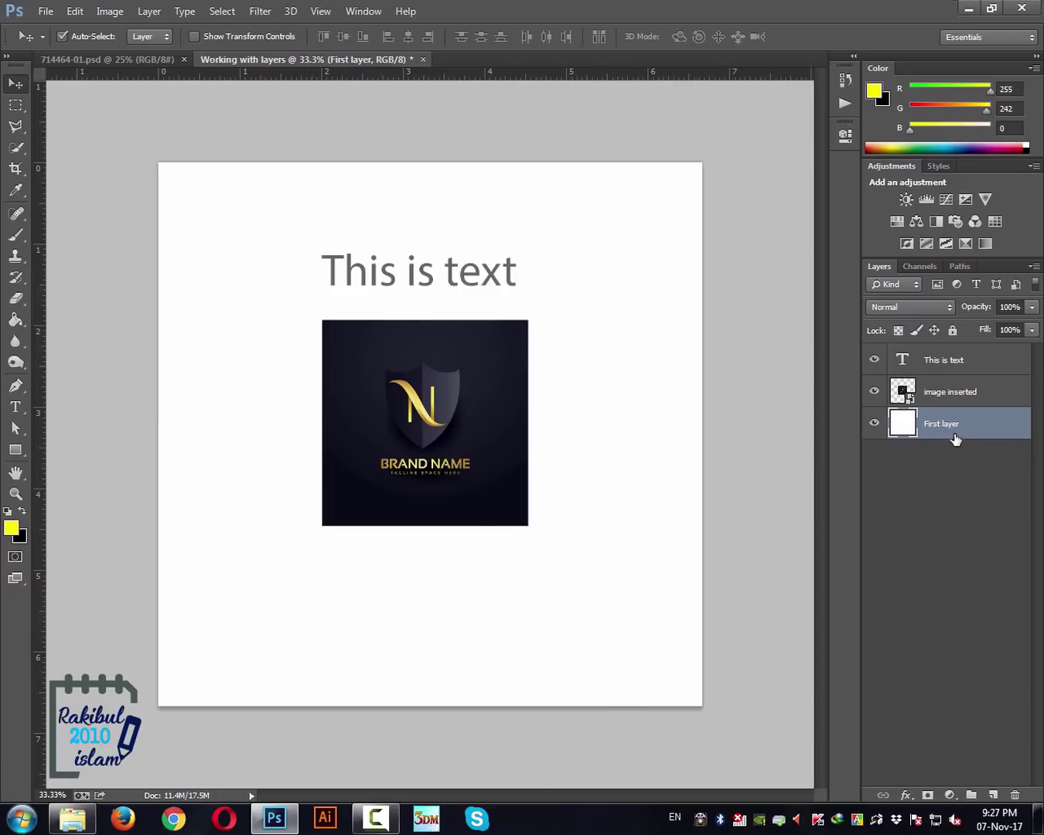
pyautogui.click(952, 330)
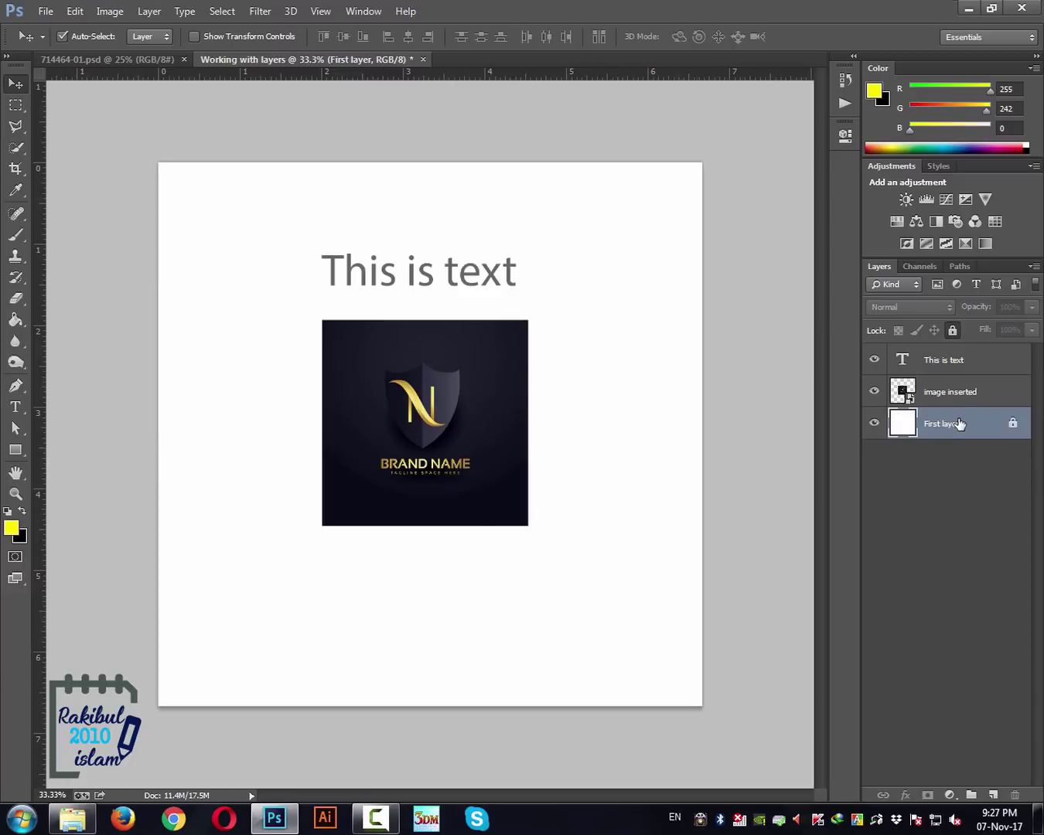
pyautogui.moveTo(623, 418)
pyautogui.mouseDown()
pyautogui.moveTo(605, 432)
pyautogui.moveTo(623, 416)
pyautogui.mouseUp()
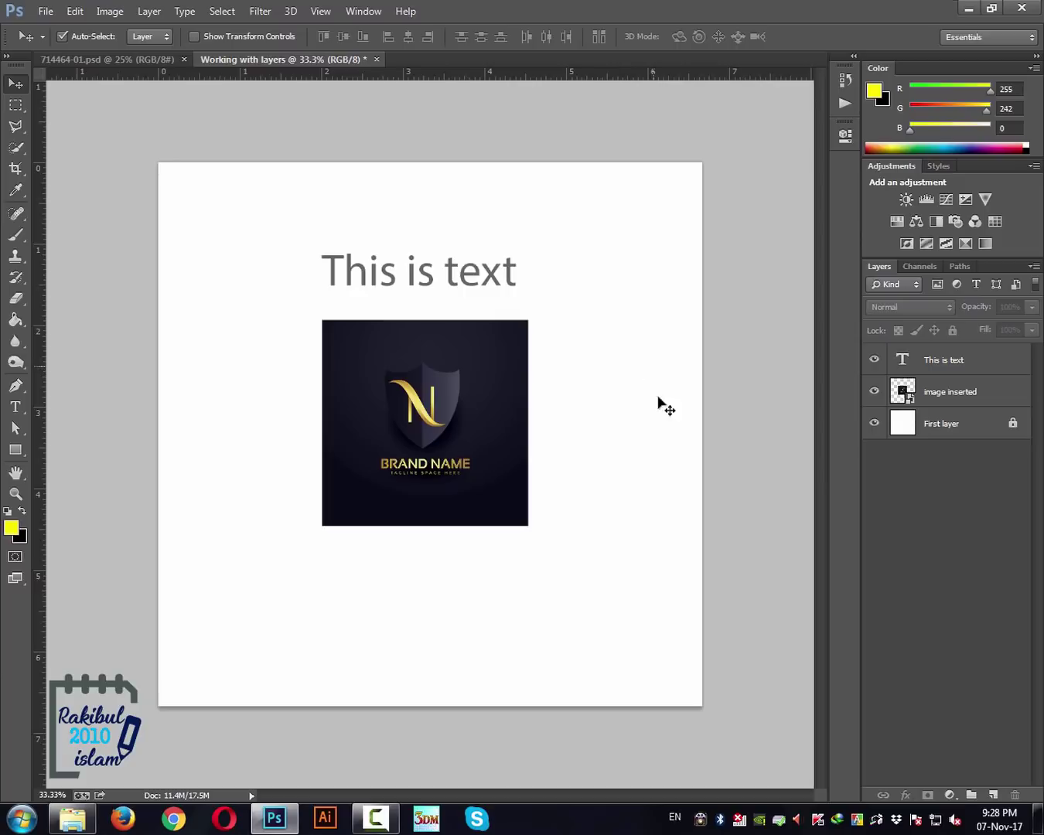
# Delete the "This is text" layer.
pyautogui.moveTo(933, 369); pyautogui.dragTo(1013, 797)
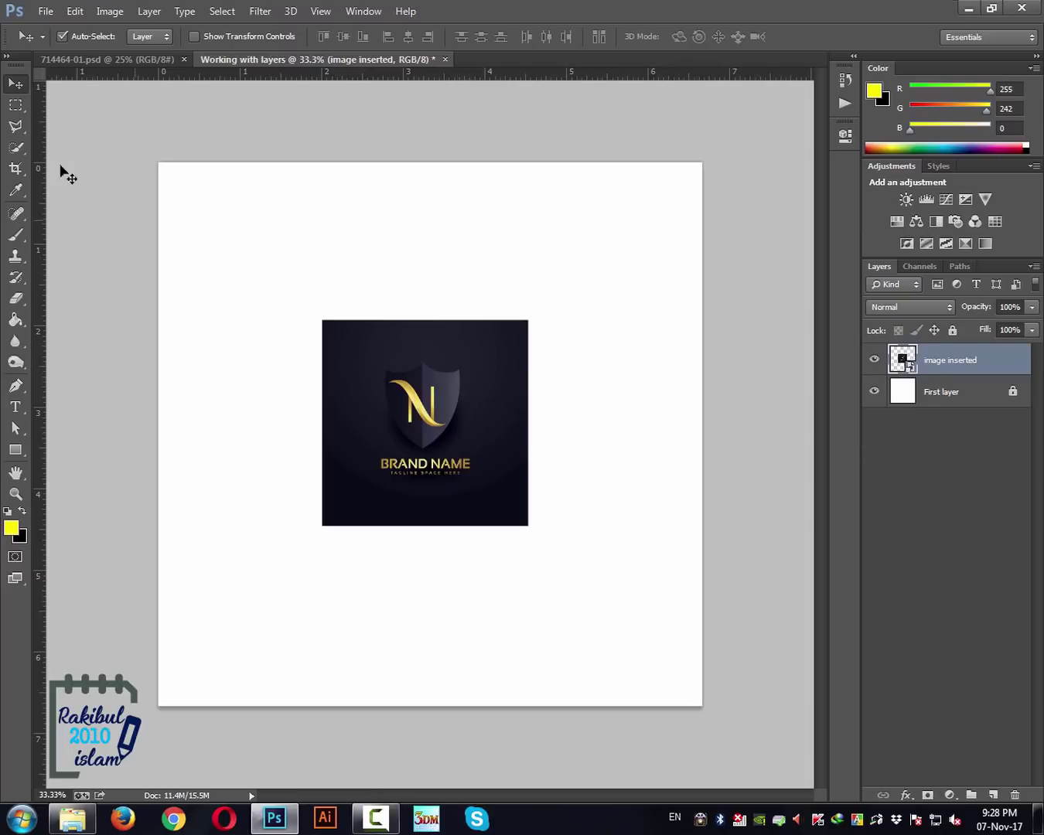
# Copy a marquee-selected square of about 1.2 inches around the shield emblem and paste it in place on a new layer.
pyautogui.click(15, 105)
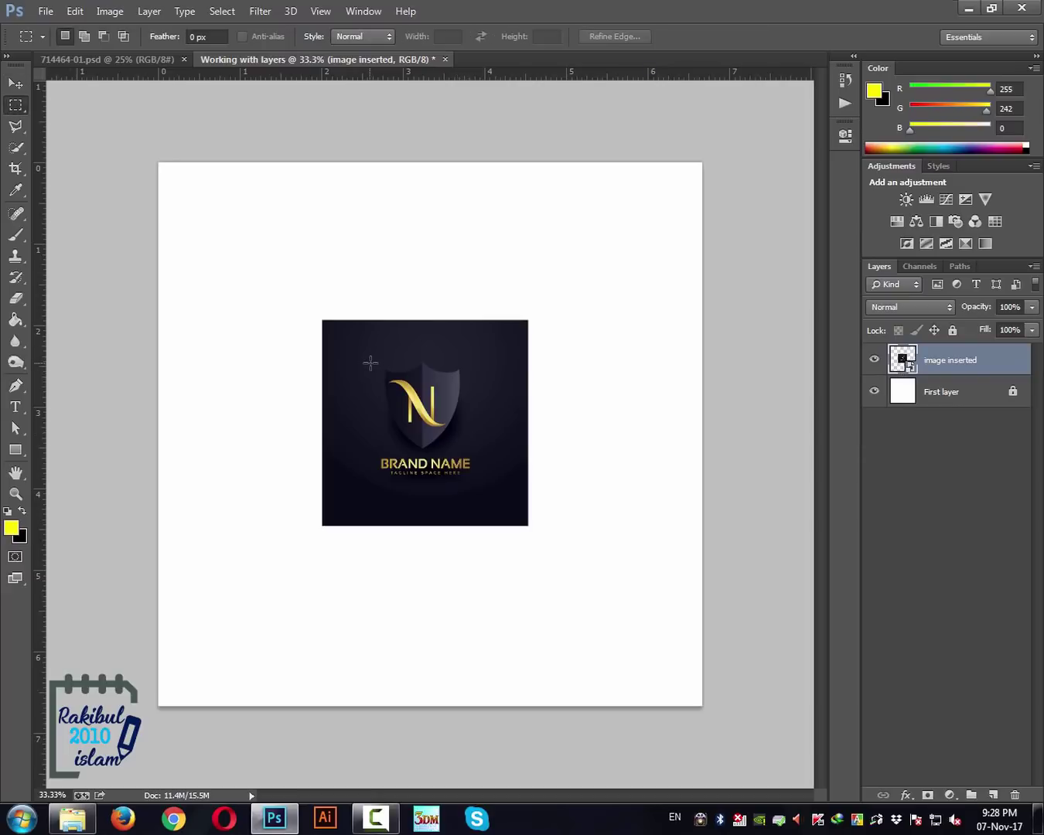
pyautogui.moveTo(372, 358); pyautogui.dragTo(467, 452)
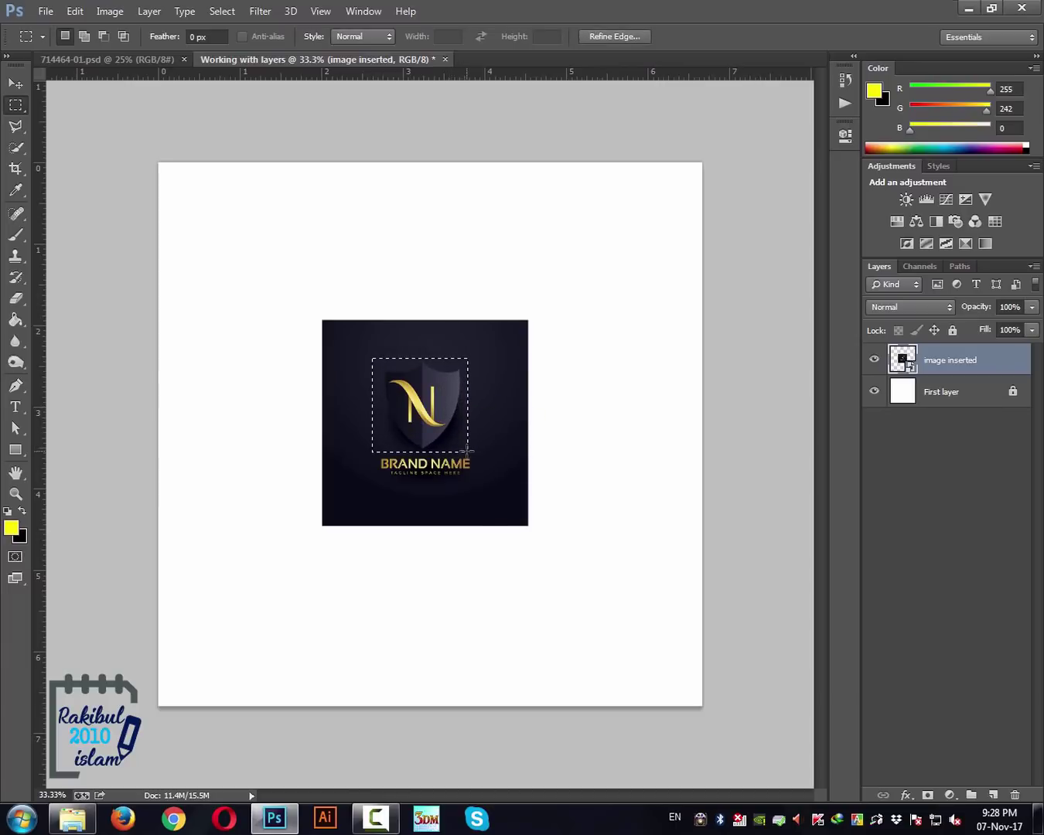
pyautogui.click(596, 414)
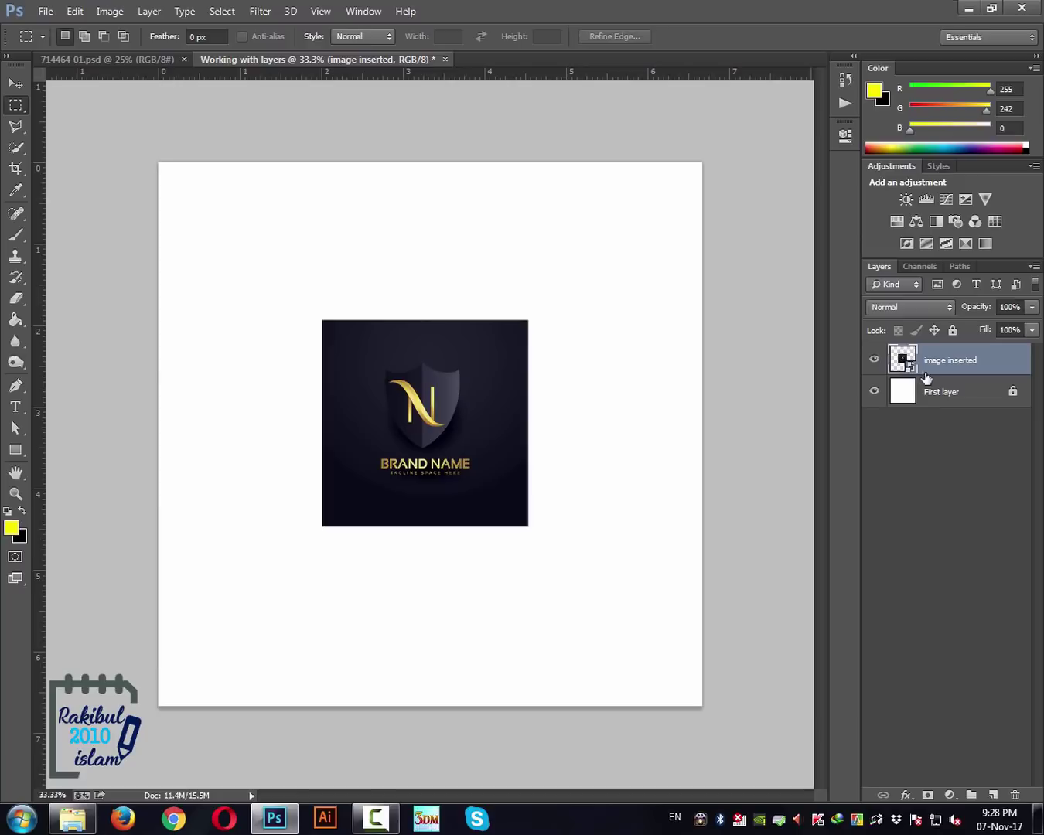
pyautogui.click(994, 796)
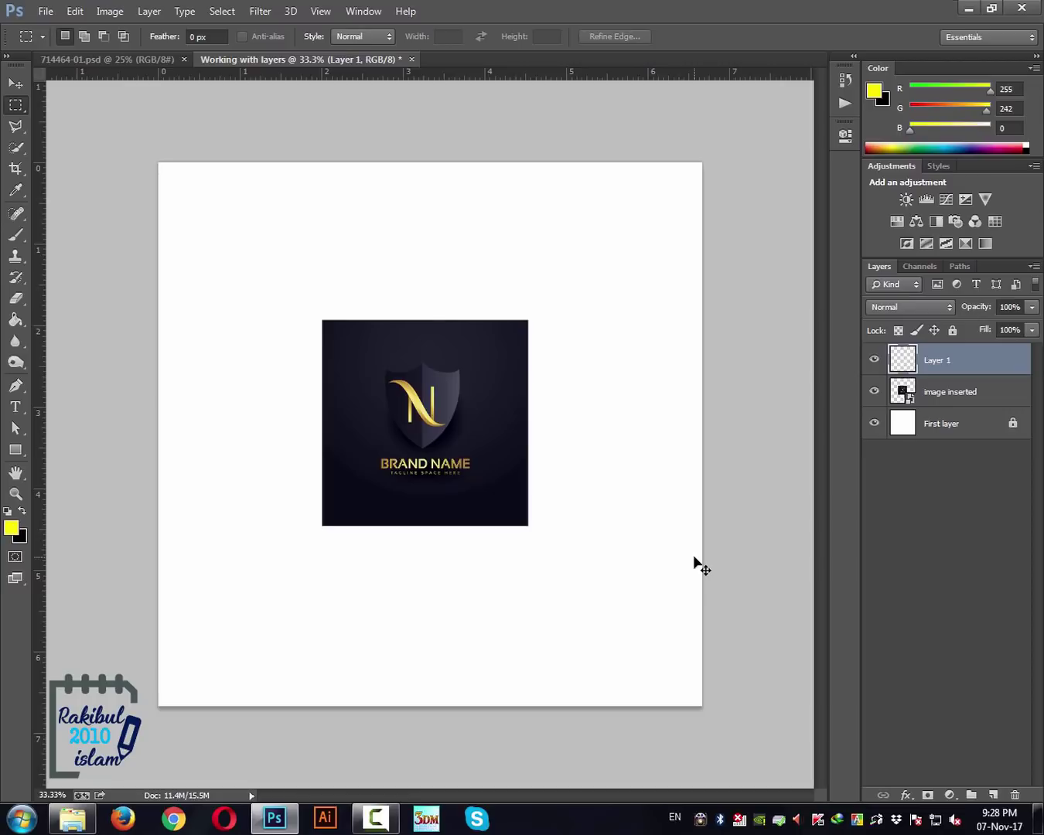
pyautogui.hotkey('ctrl', 'v')
# Switch the "image inserted" layer's visibility off and on to compare it with the pasted emblem.
pyautogui.click(874, 393)
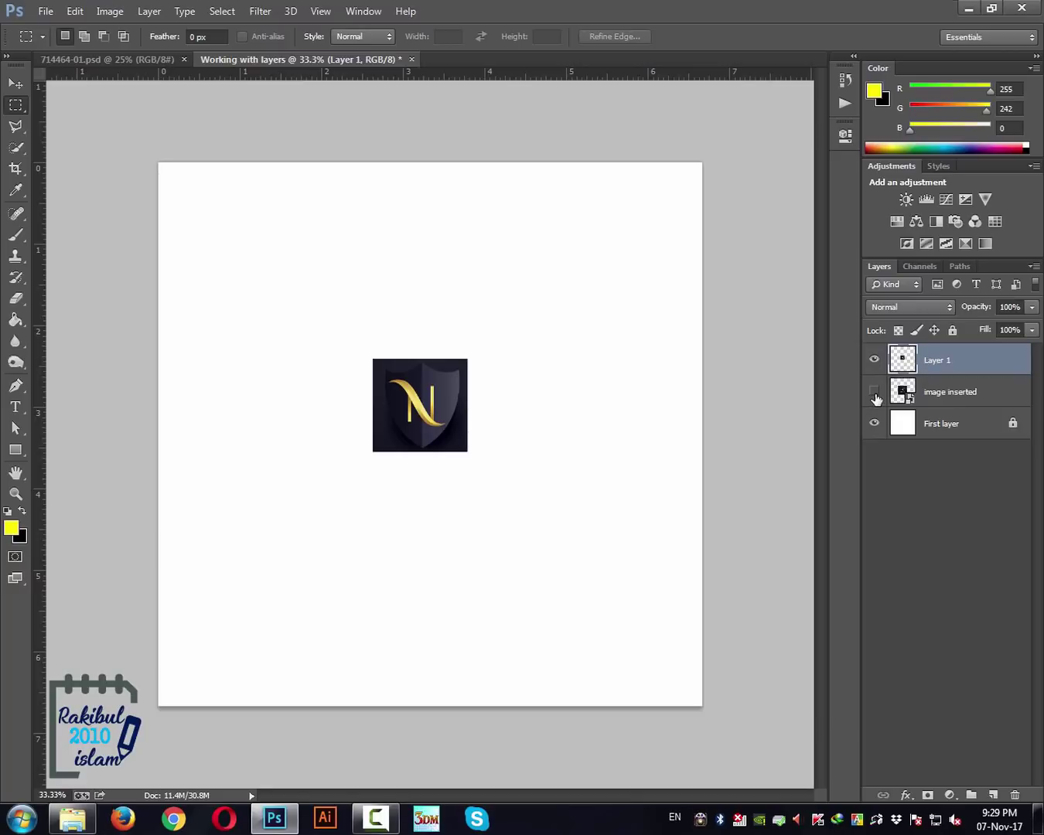
pyautogui.click(873, 392)
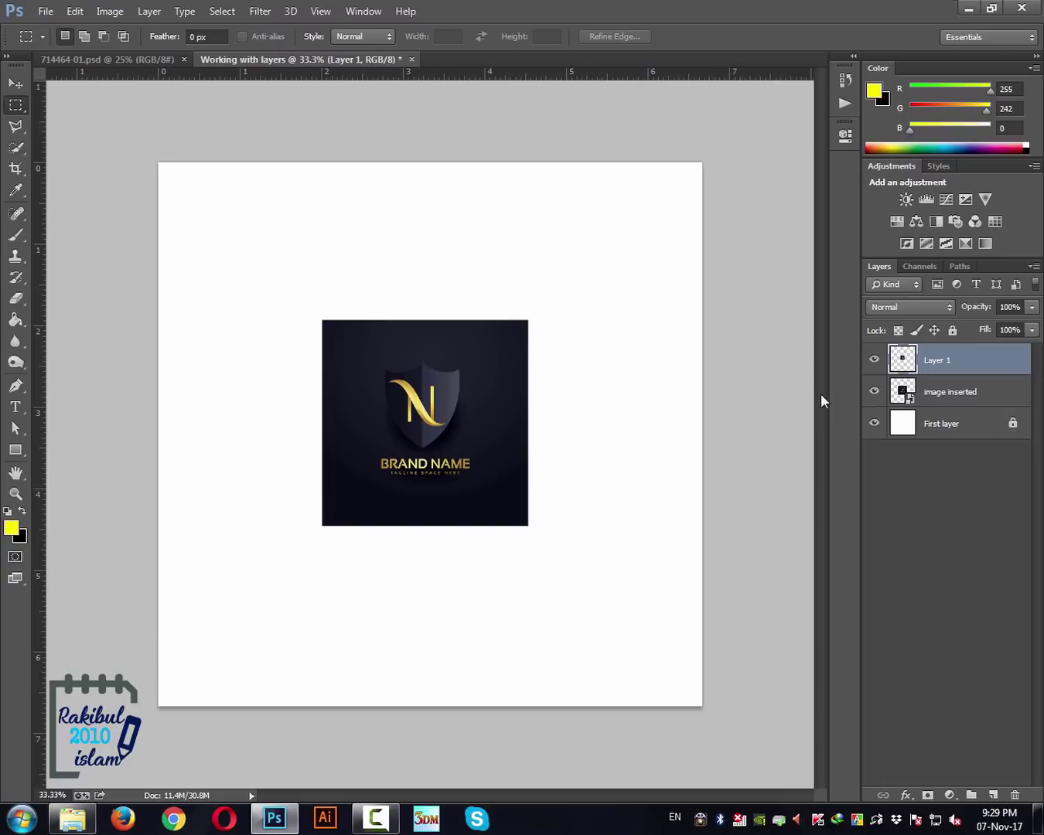
pyautogui.click(944, 396)
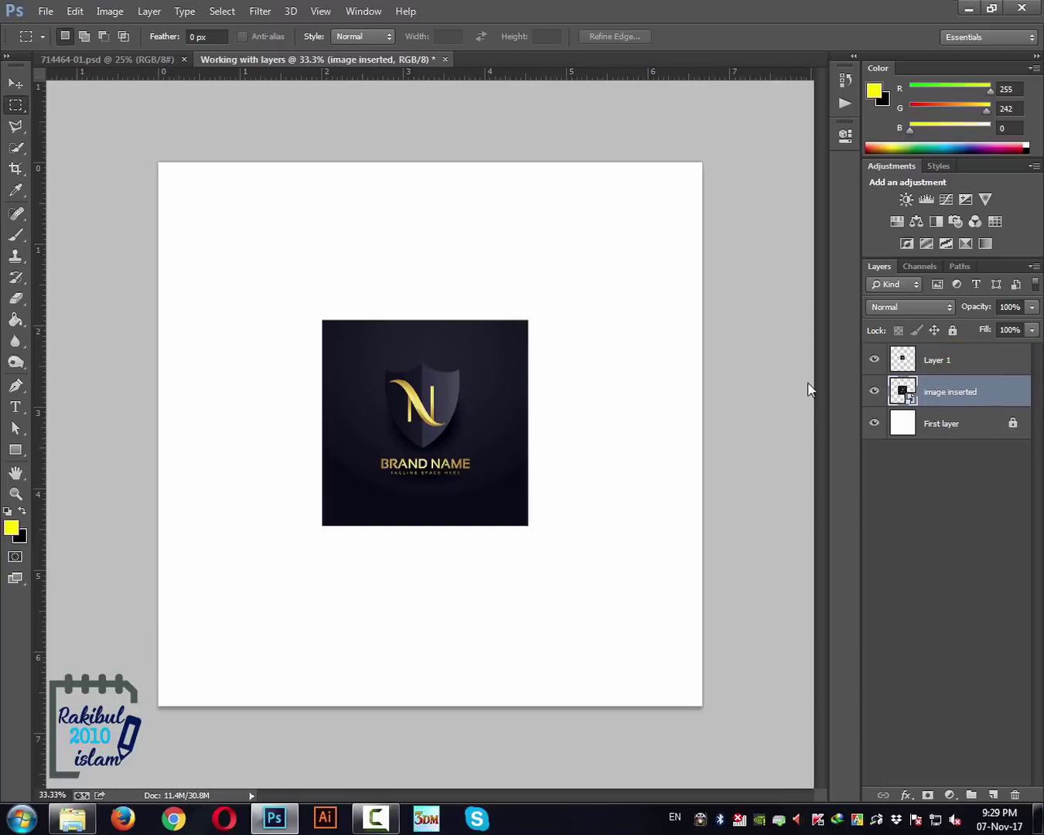
pyautogui.click(875, 393)
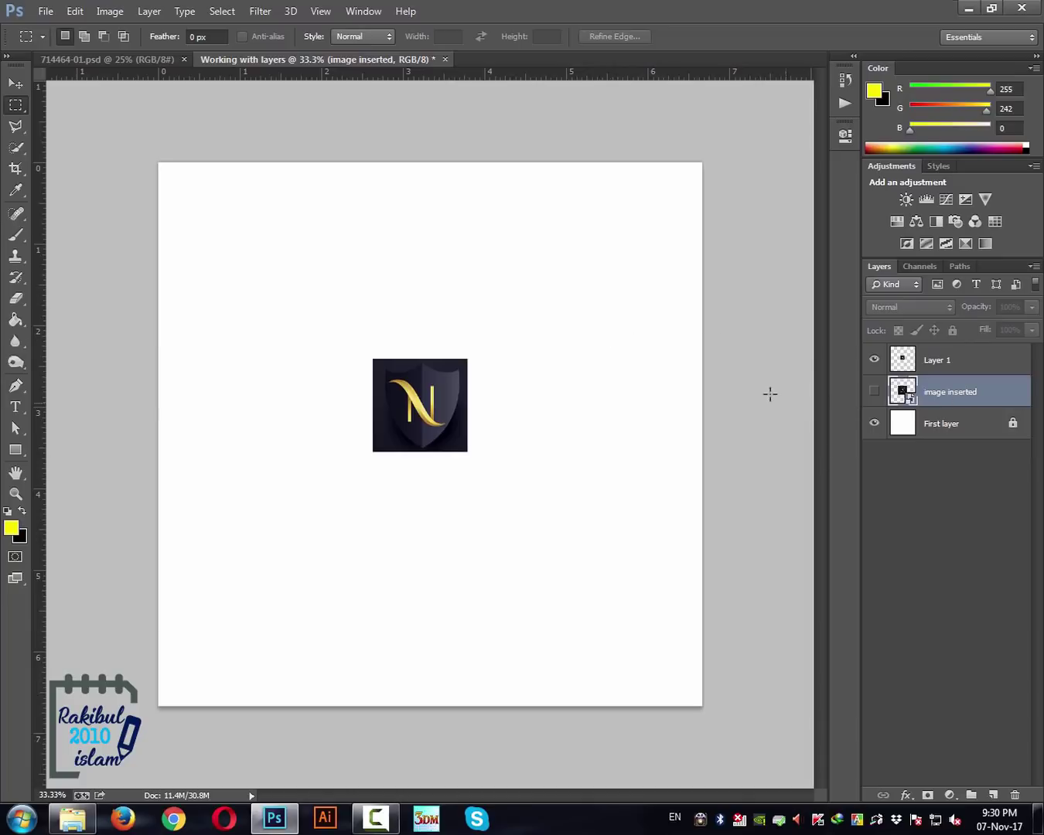
pyautogui.click(875, 391)
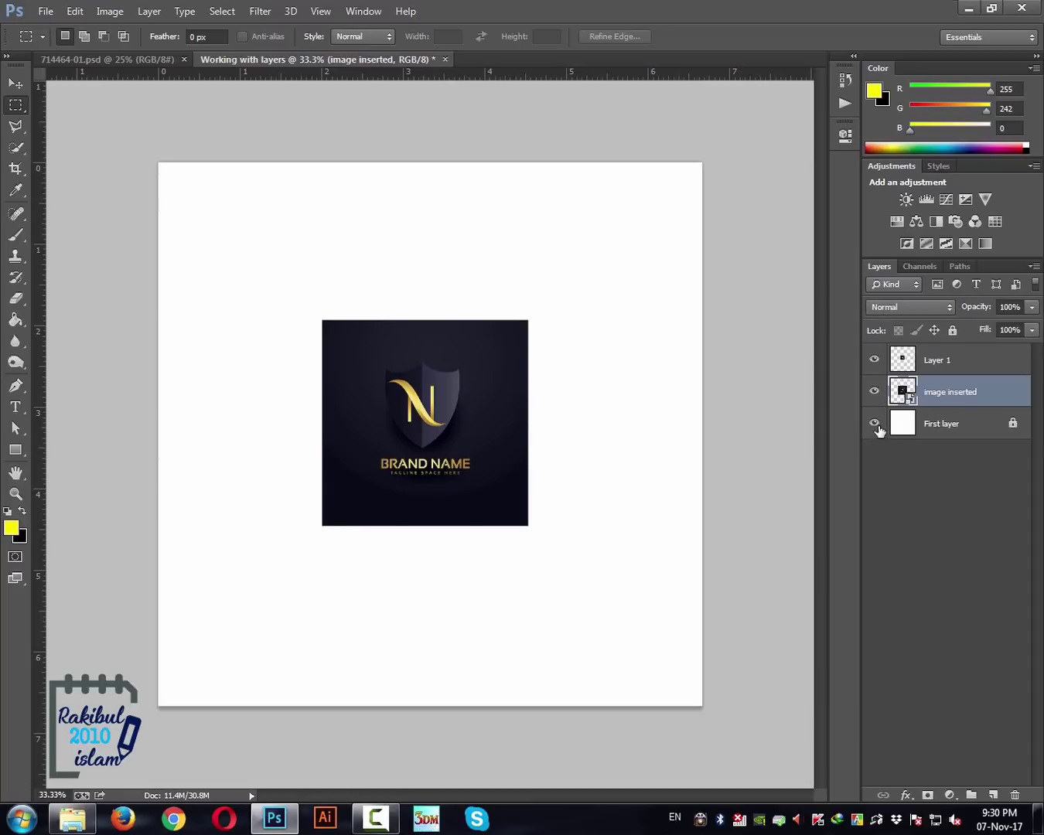
# Switch the "First layer" background's visibility off and on to examine its effect on the canvas.
pyautogui.click(876, 425)
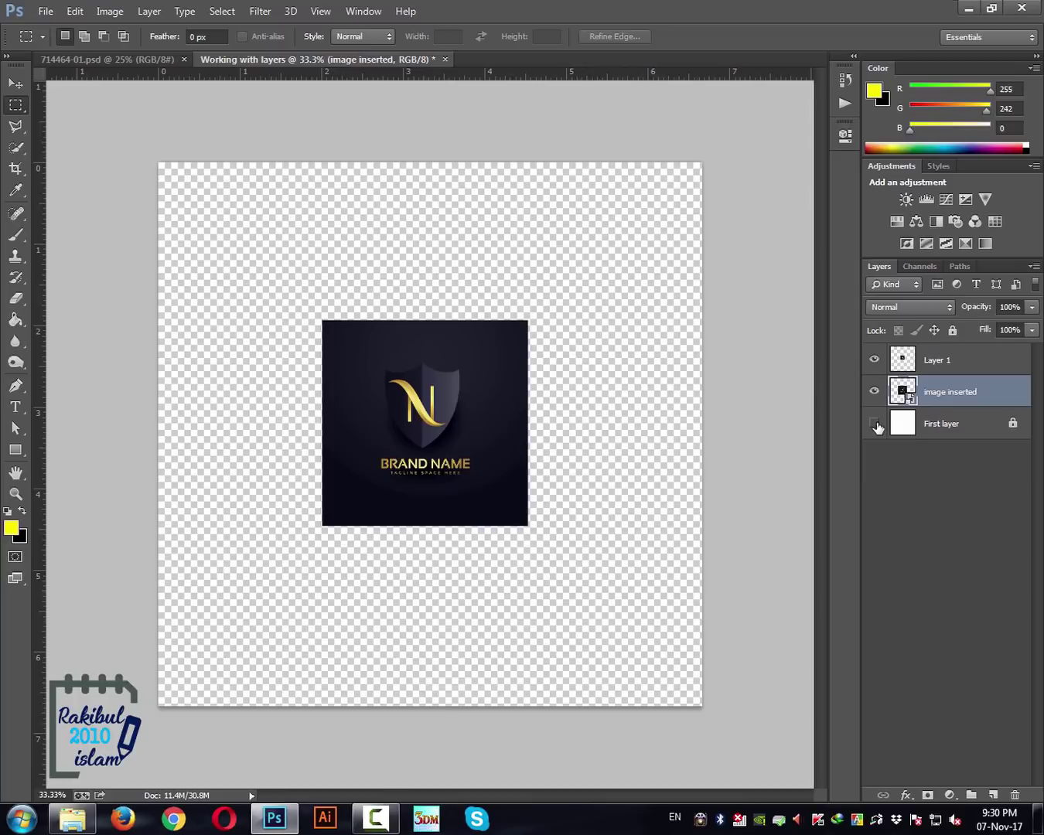
pyautogui.click(875, 425)
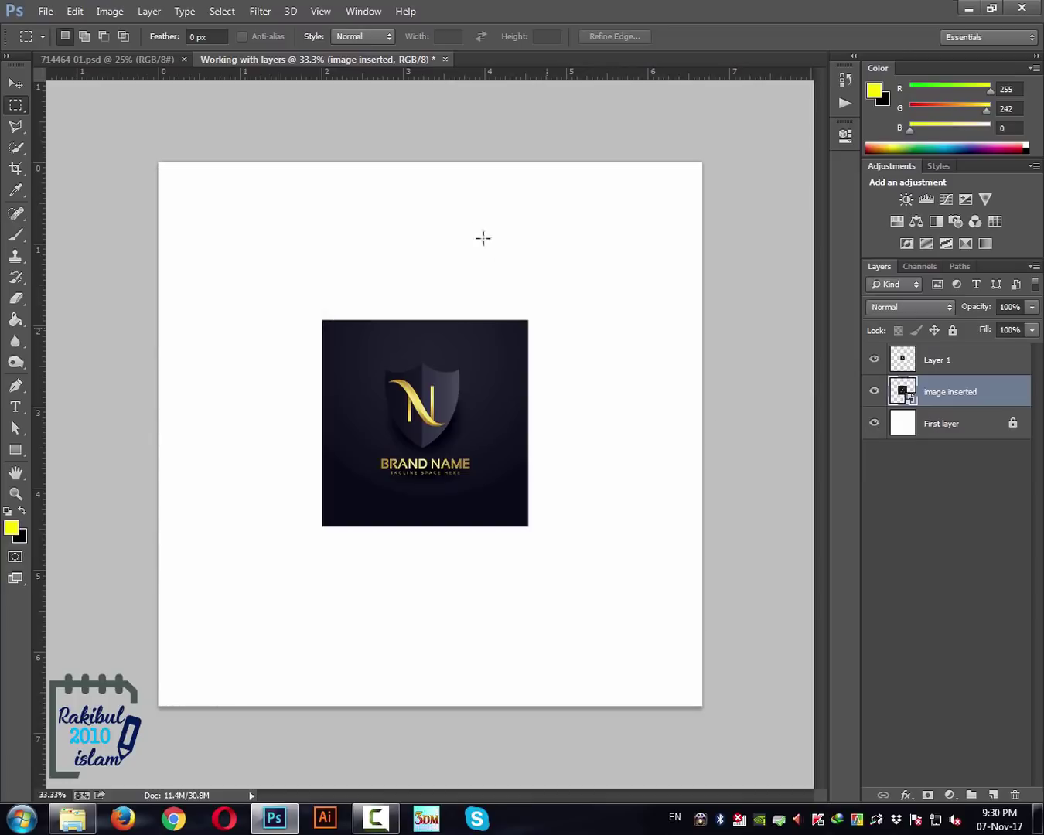
pyautogui.click(947, 435)
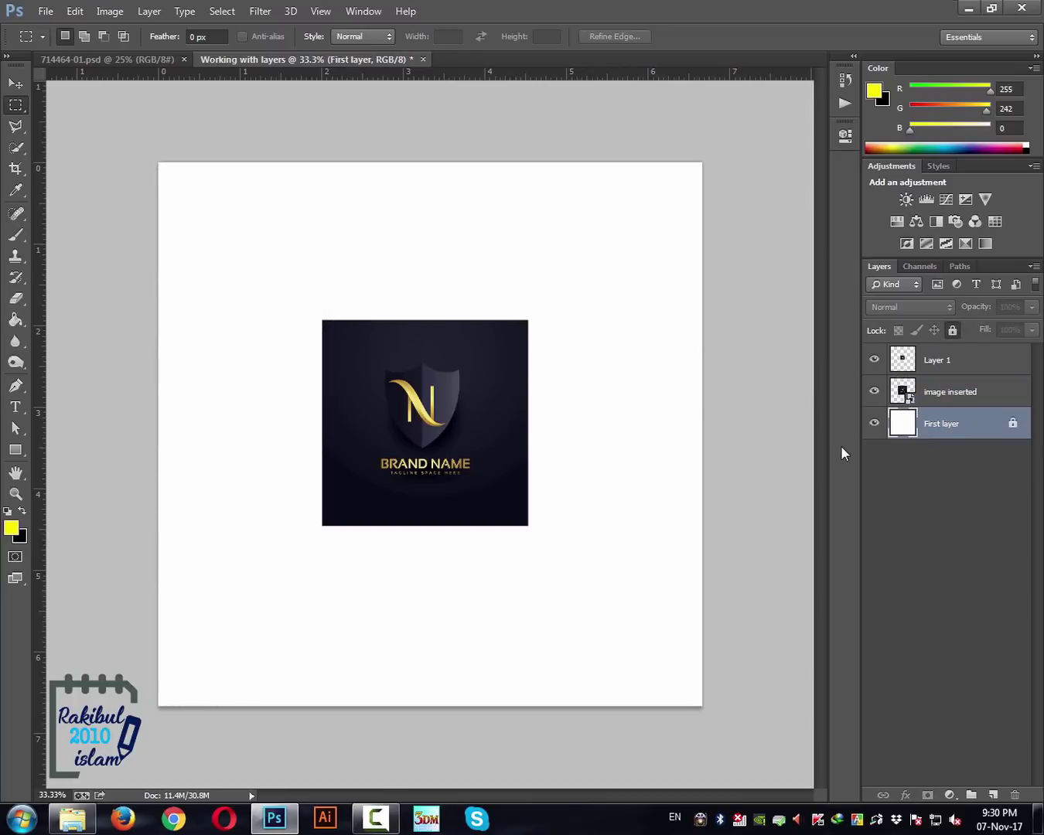
pyautogui.click(876, 425)
pyautogui.click(875, 424)
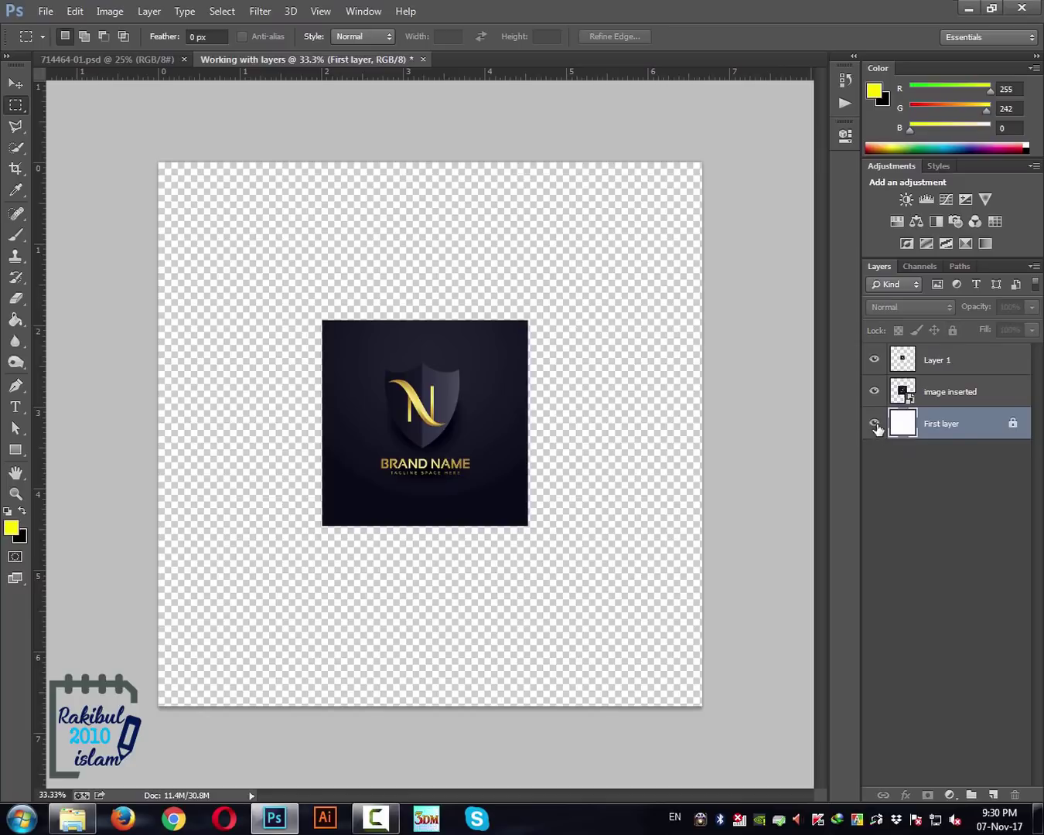
pyautogui.hotkey('alt', ']')
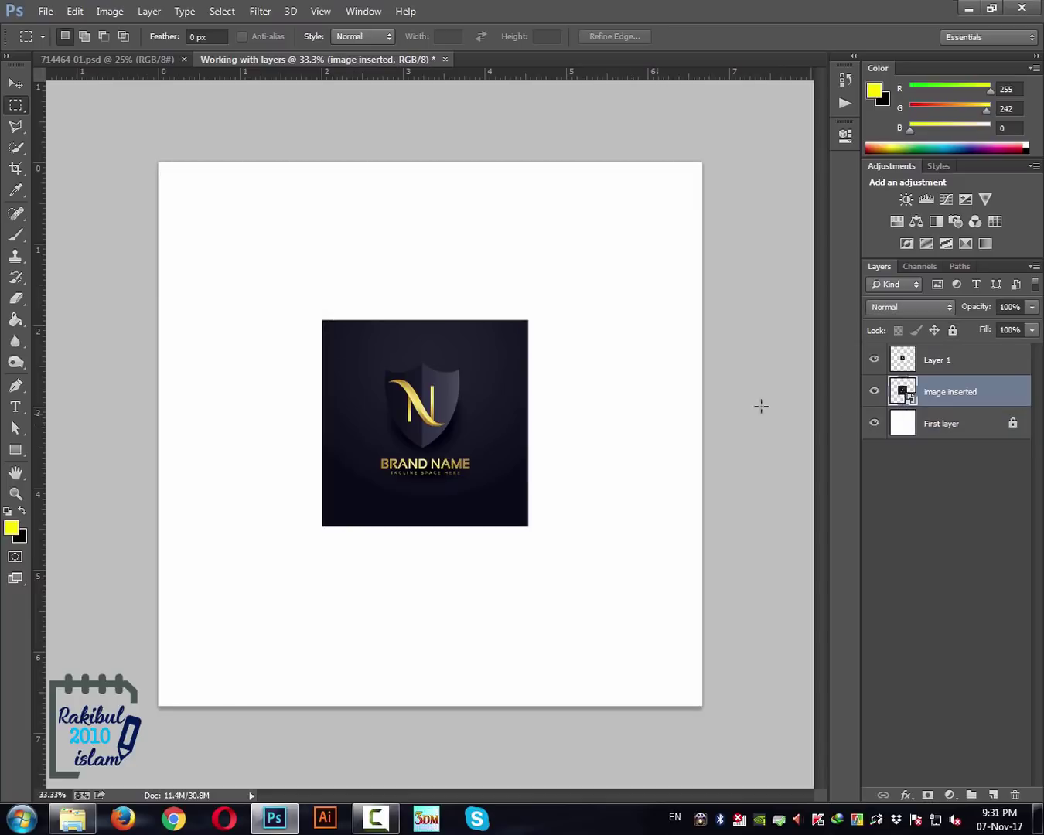
# Make Layer 1 active and hide the "image inserted" layer.
pyautogui.click(937, 368)
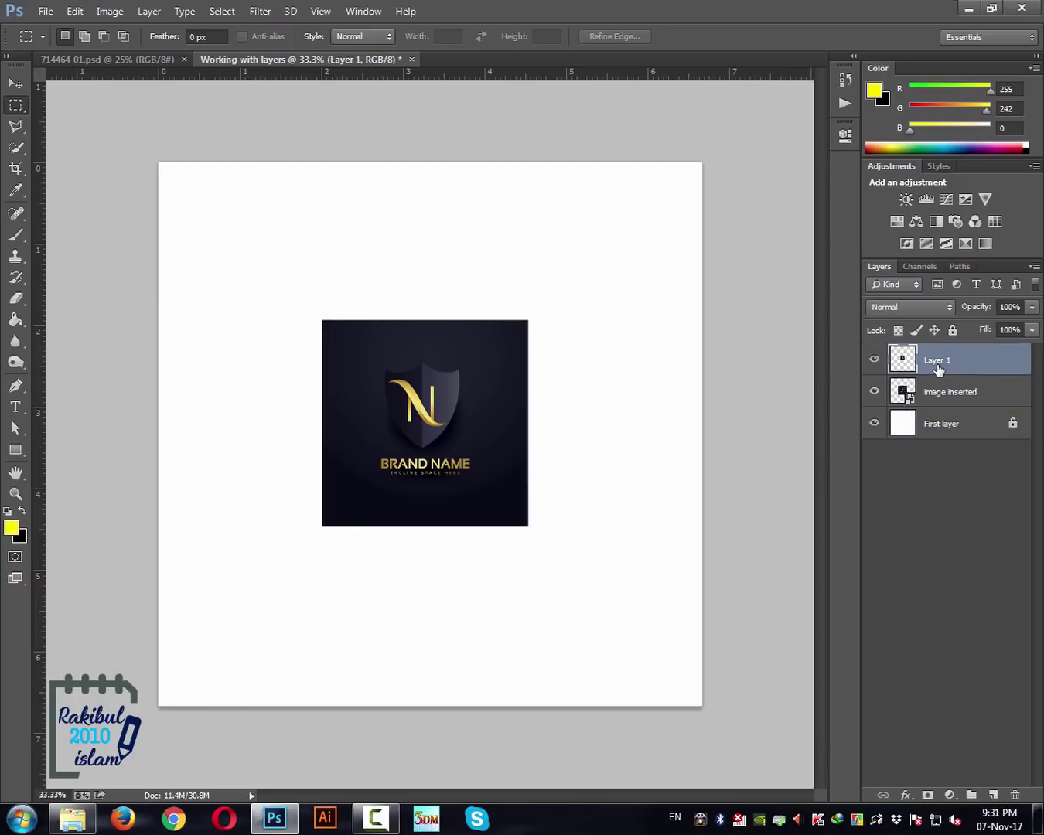
pyautogui.click(874, 393)
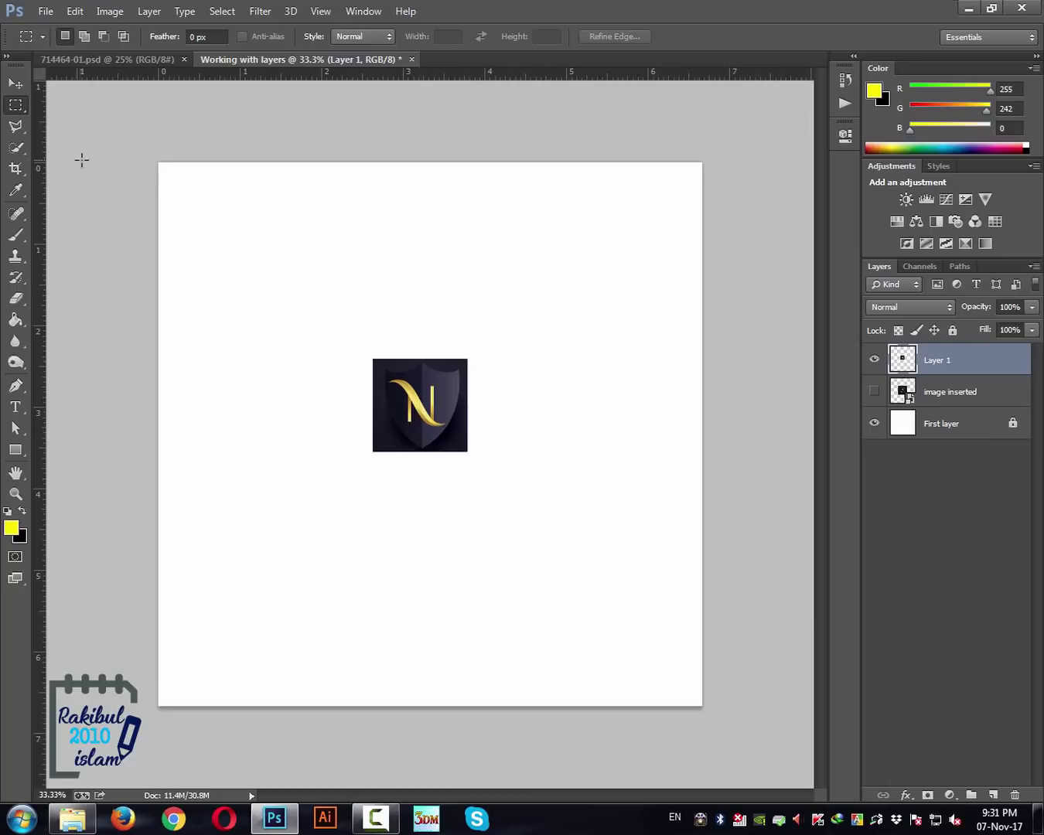
# Duplicate the Layer 1 emblem three times with the Move tool, placing copies below, above and to the right of the original.
pyautogui.click(16, 83)
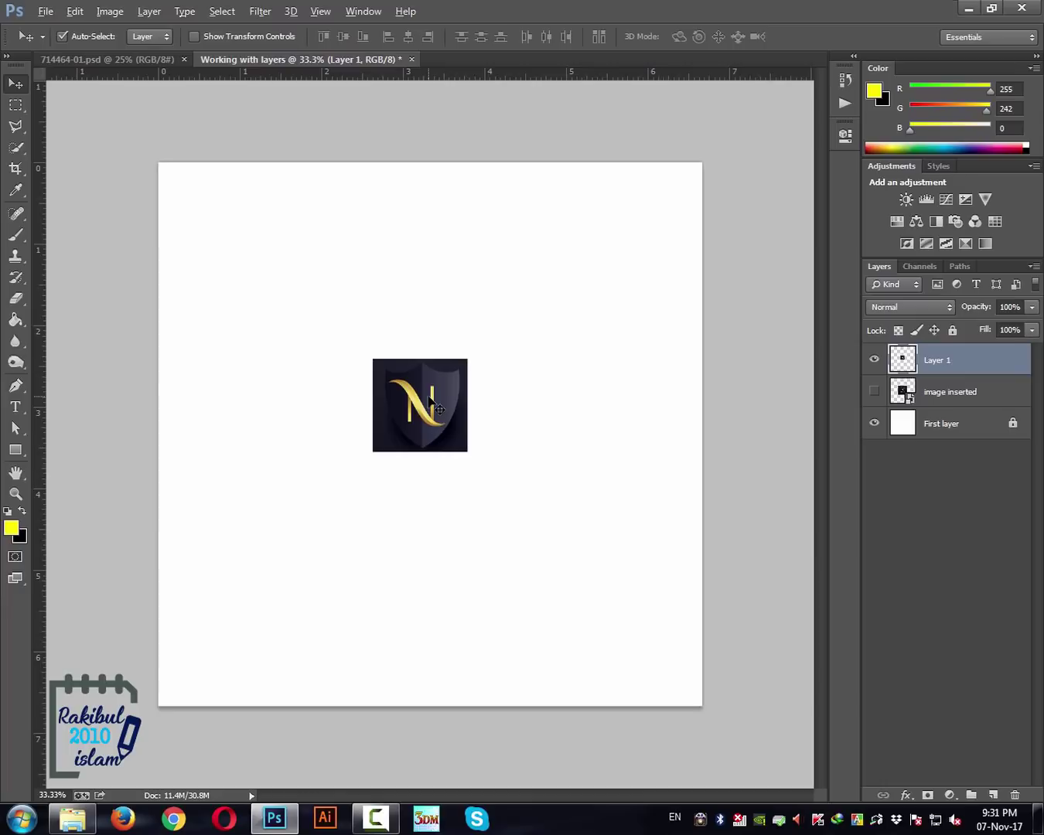
pyautogui.moveTo(430, 400); pyautogui.dragTo(430, 541)
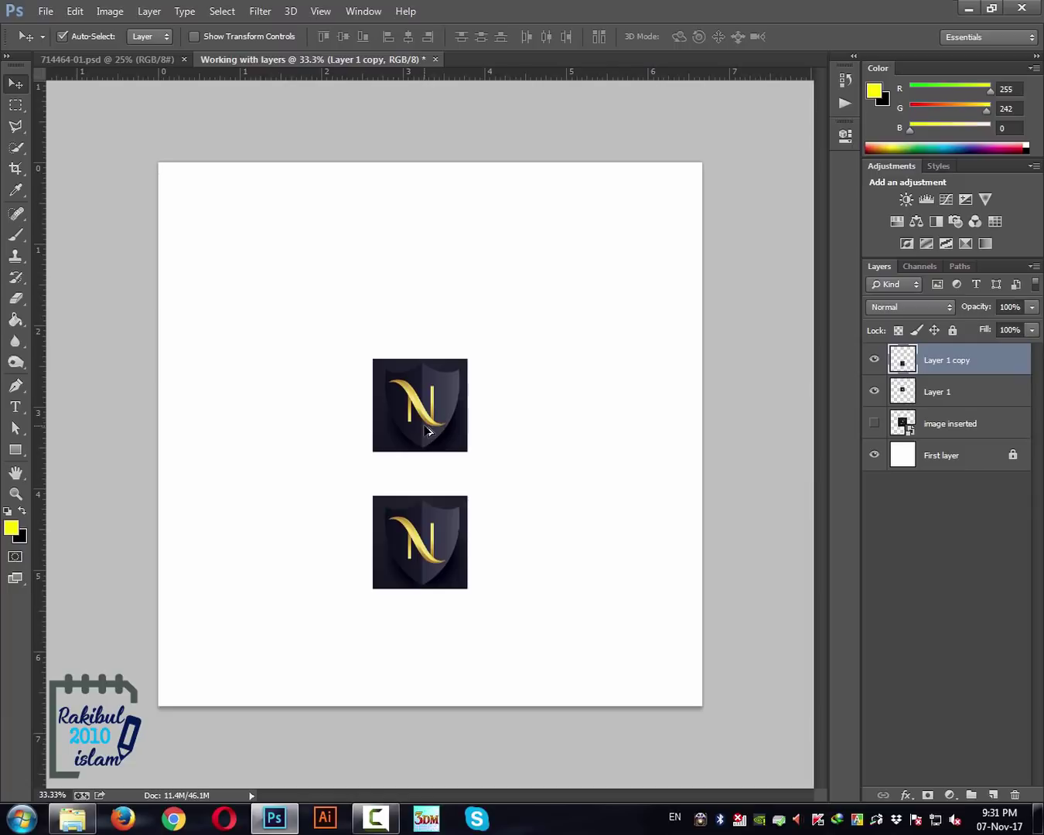
pyautogui.moveTo(430, 428); pyautogui.dragTo(428, 421)
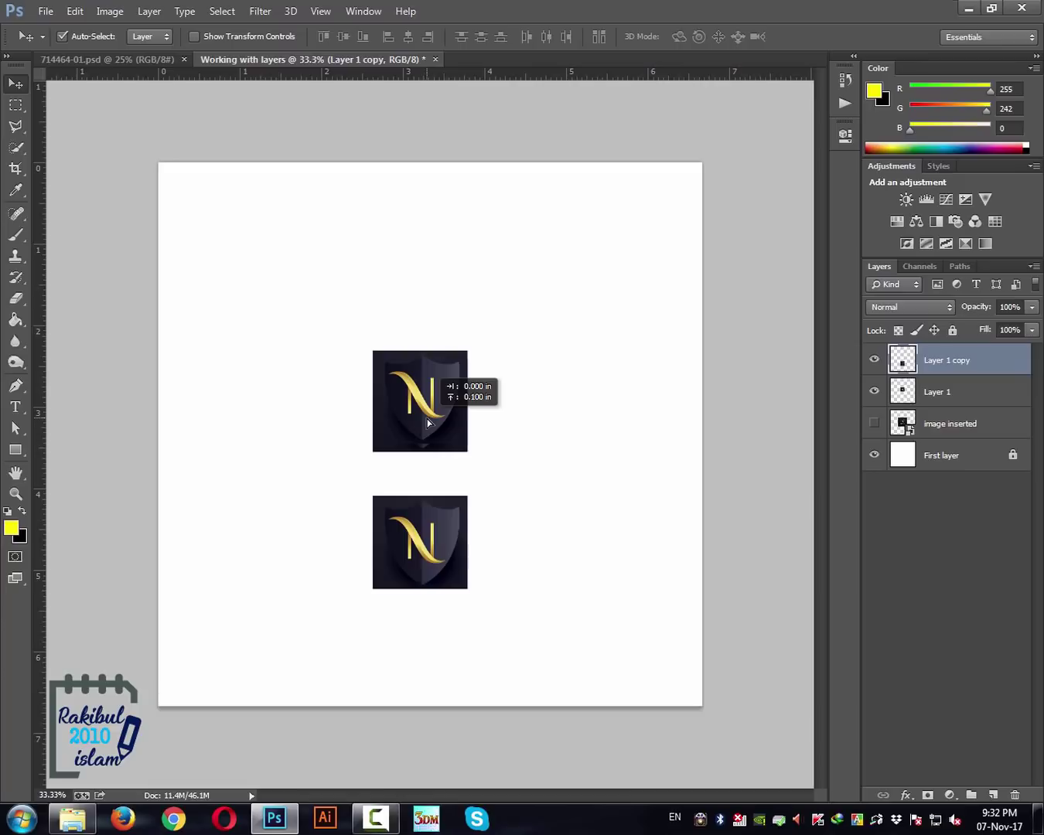
pyautogui.moveTo(426, 418); pyautogui.dragTo(408, 265)
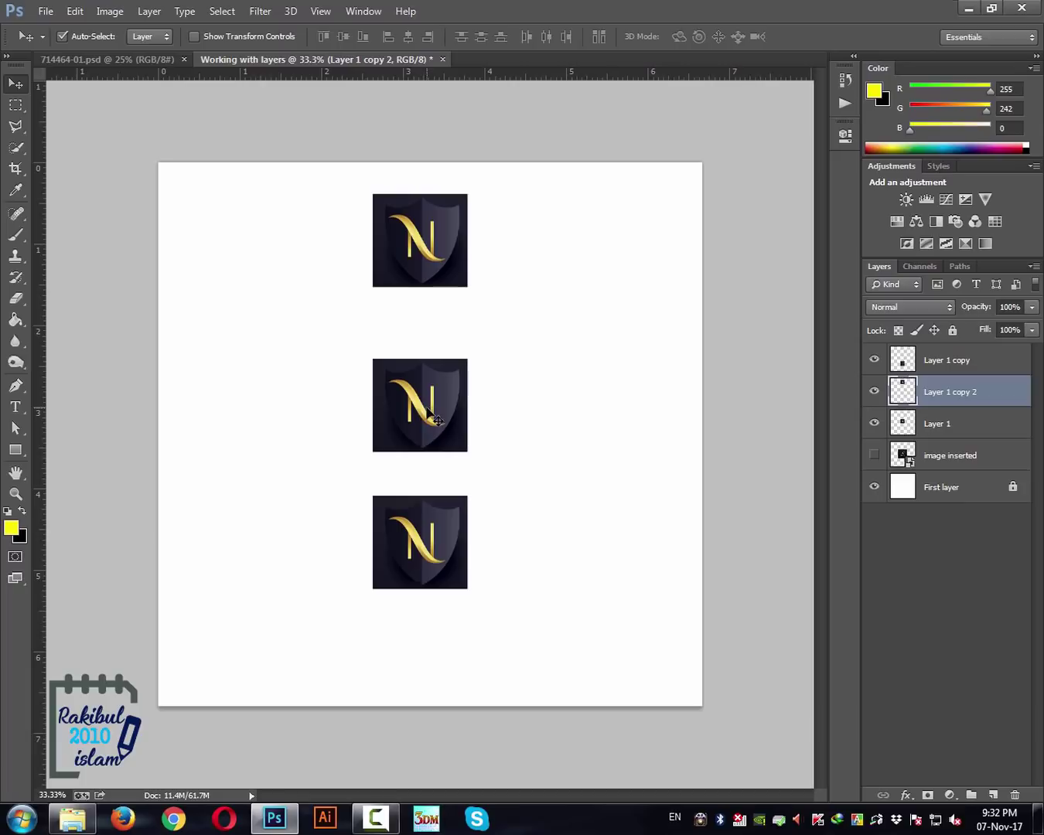
pyautogui.moveTo(420, 412); pyautogui.dragTo(612, 414)
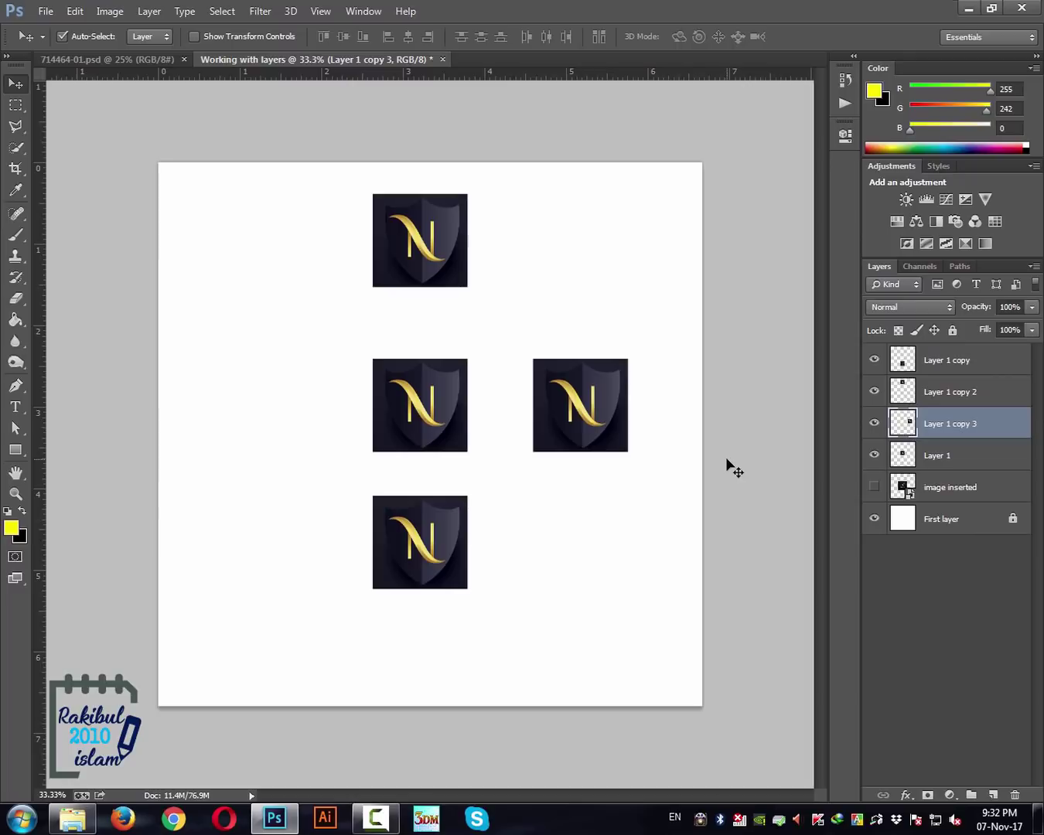
# Duplicate the emblem layer right of the original and move the new copy to the canvas's lower-right area.
pyautogui.hotkey('ctrl', 'j')
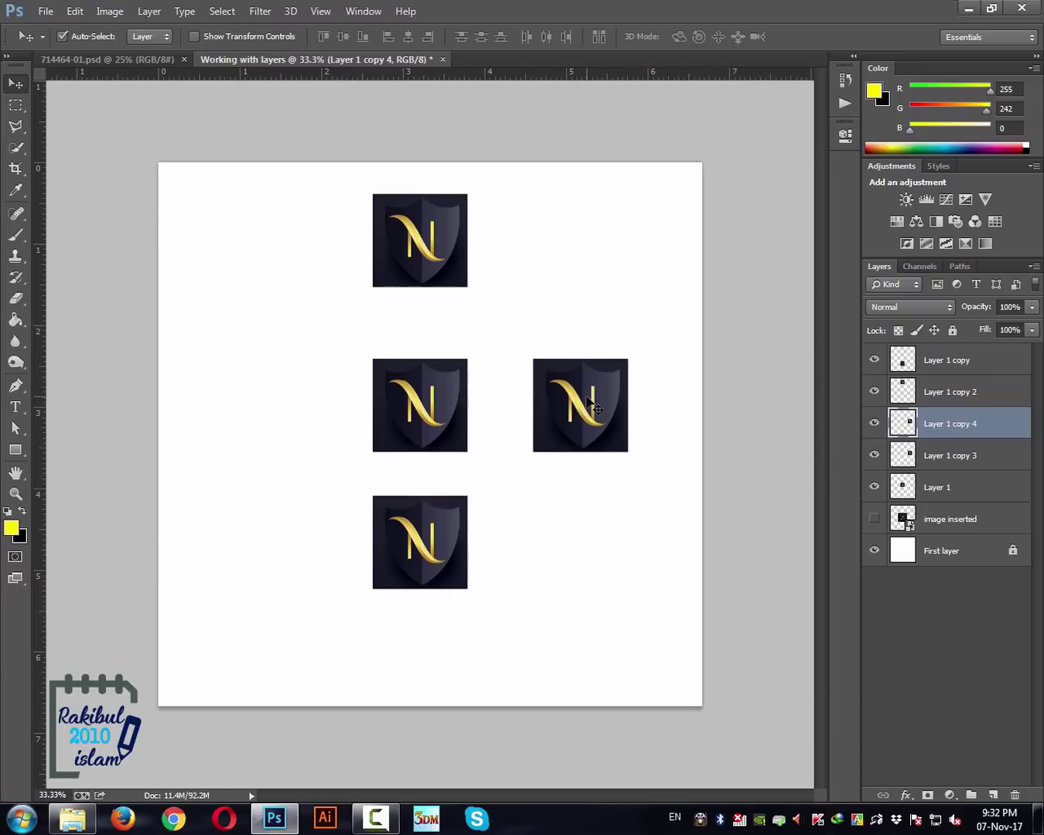
pyautogui.moveTo(586, 412); pyautogui.dragTo(625, 612)
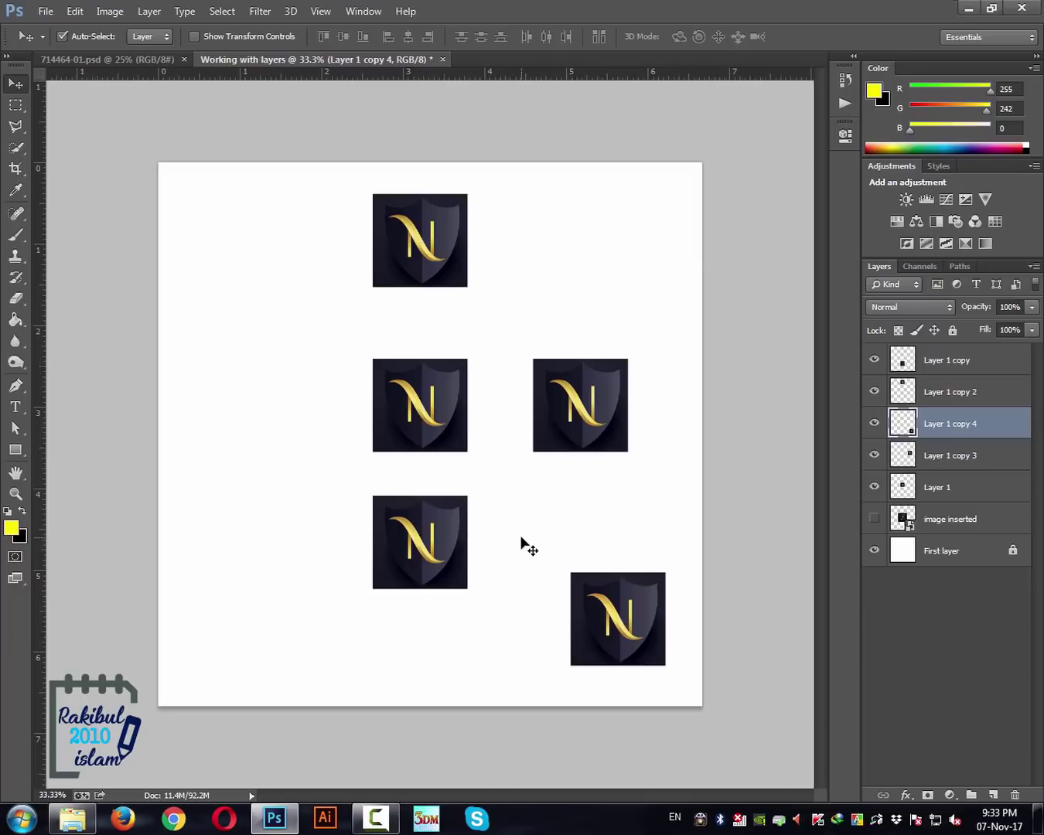
# Delete all emblem layers together with the hidden "image inserted" layer, keeping only "First layer".
pyautogui.click(944, 364)
pyautogui.keyDown('shift'); pyautogui.click(950, 519); pyautogui.keyUp('shift')
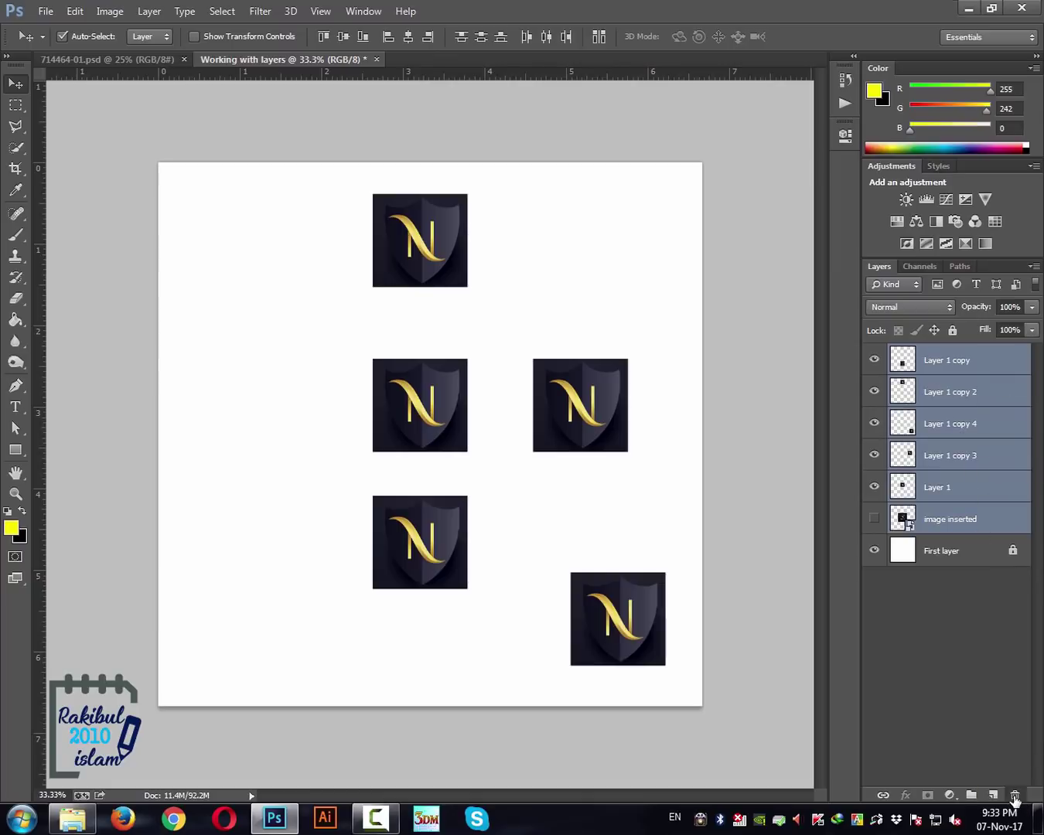
pyautogui.click(1014, 798)
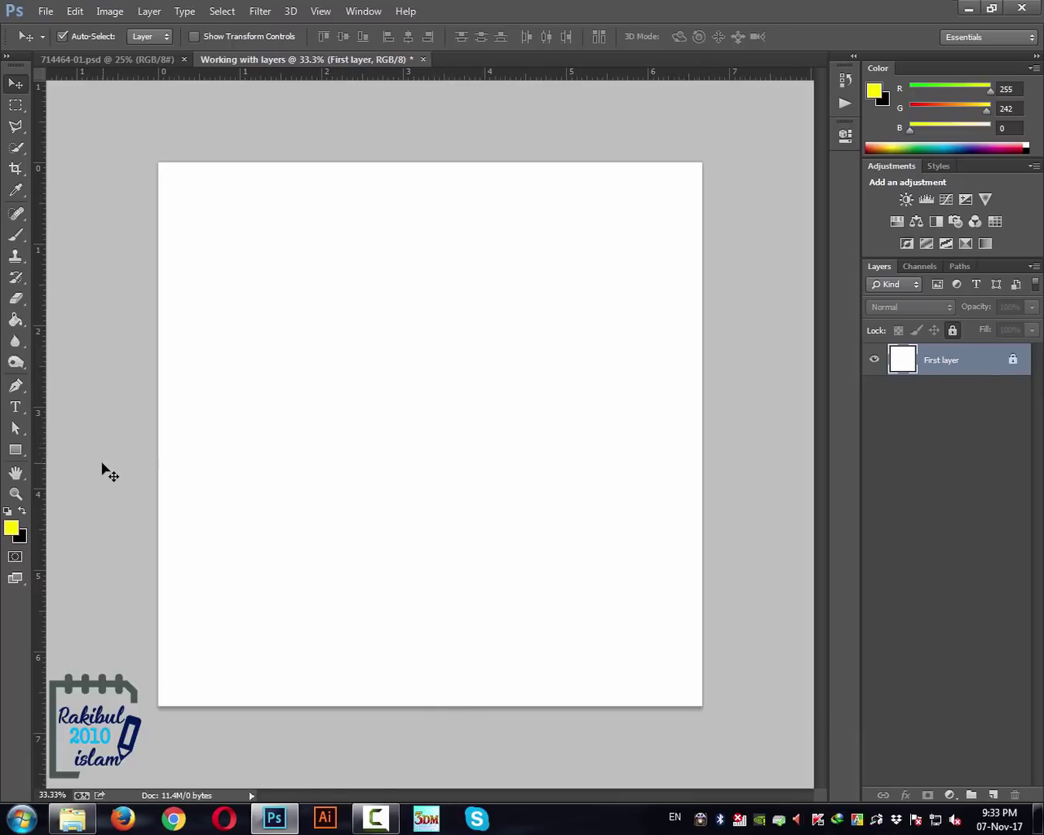
# Draw a square of about 579 px with the Rectangle tool as a white-filled shape without stroke in the canvas's upper middle.
pyautogui.click(22, 454)
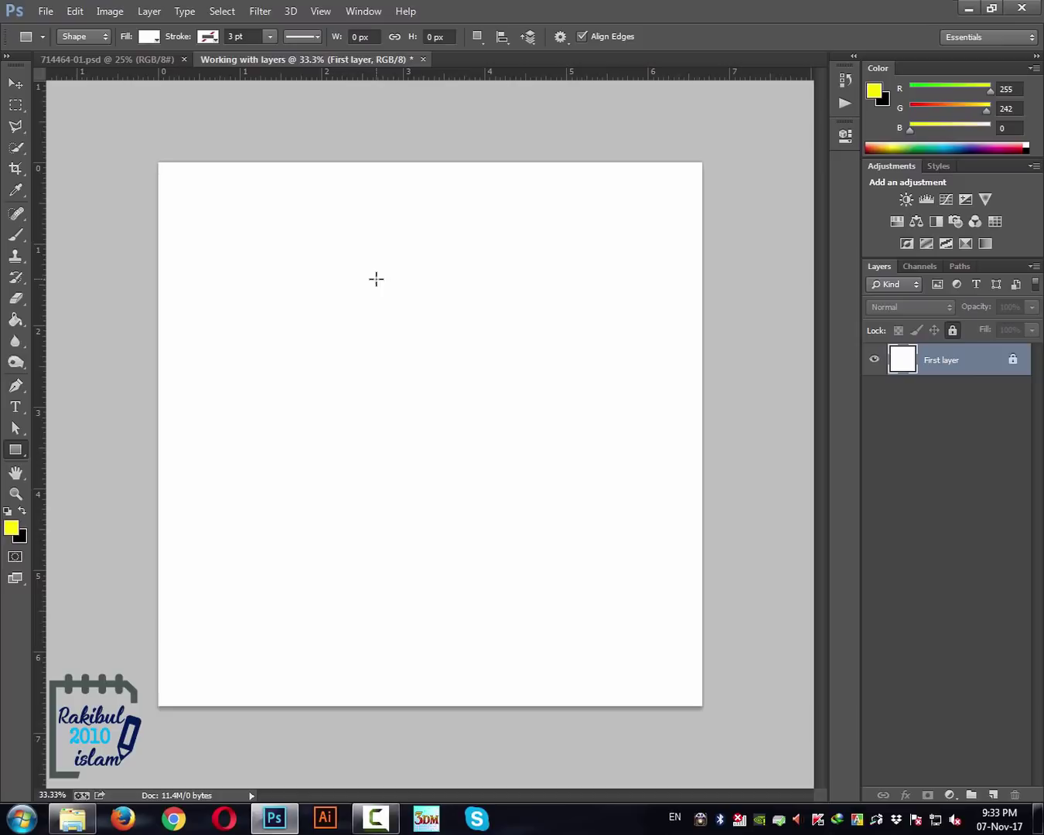
pyautogui.moveTo(335, 262); pyautogui.dragTo(561, 420)
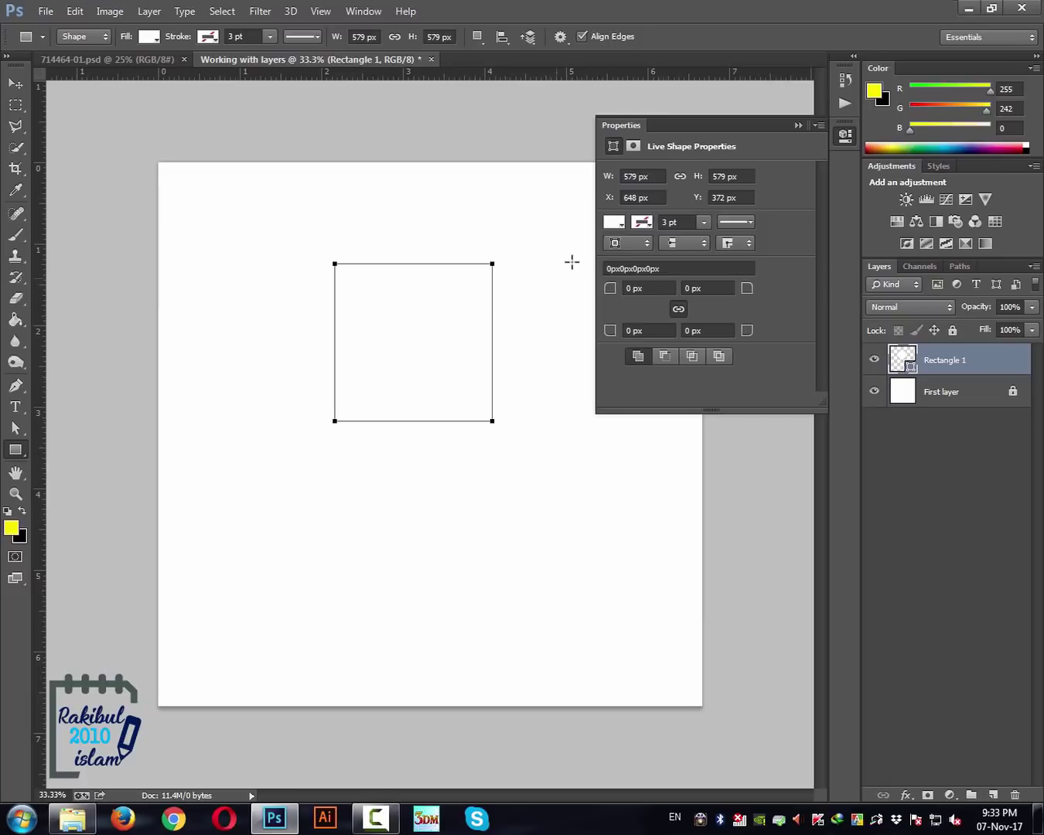
# Collapse the shape properties and fill the Rectangle 1 square with dark red #9e0000.
pyautogui.click(615, 224)
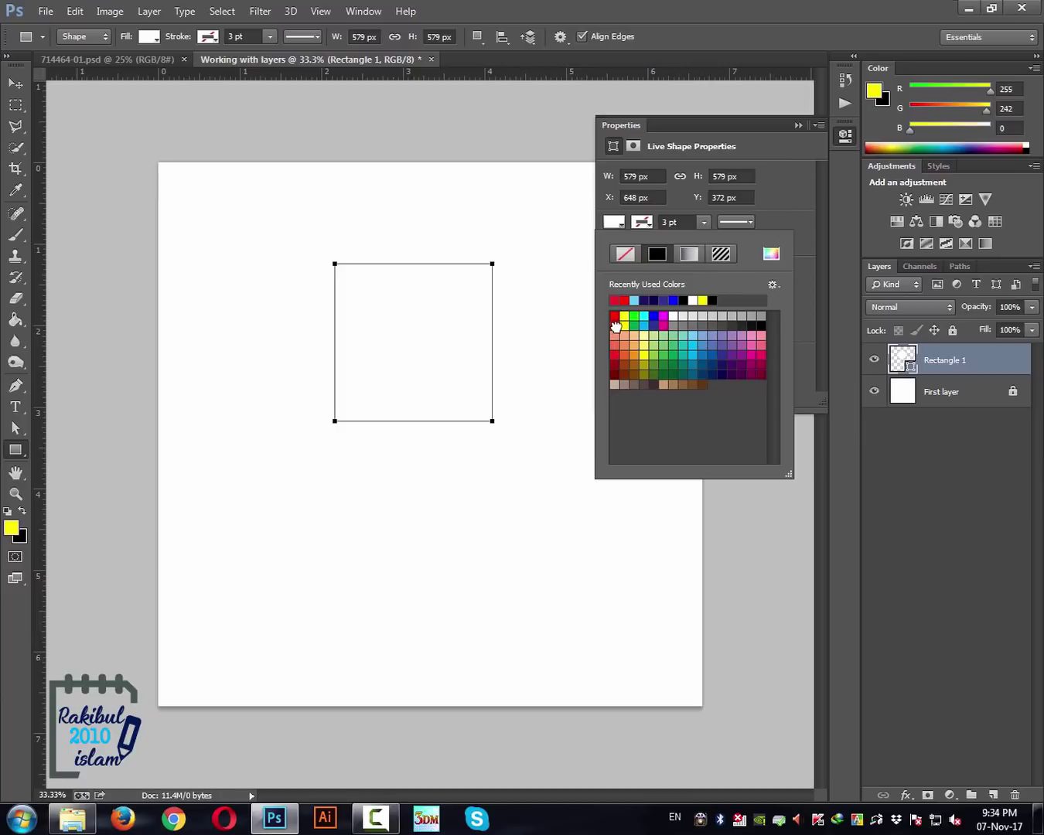
pyautogui.click(843, 137)
pyautogui.click(843, 138)
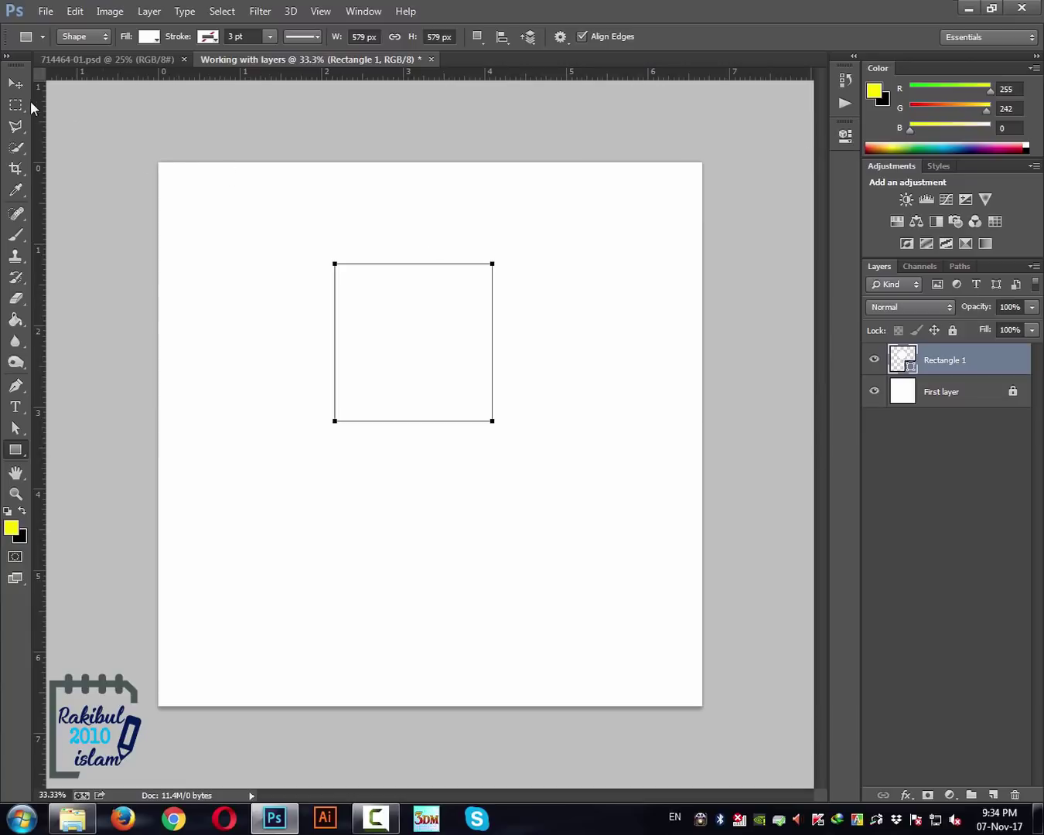
pyautogui.doubleClick(902, 359)
pyautogui.write('ab0000')
pyautogui.moveTo(754, 350); pyautogui.dragTo(753, 360)
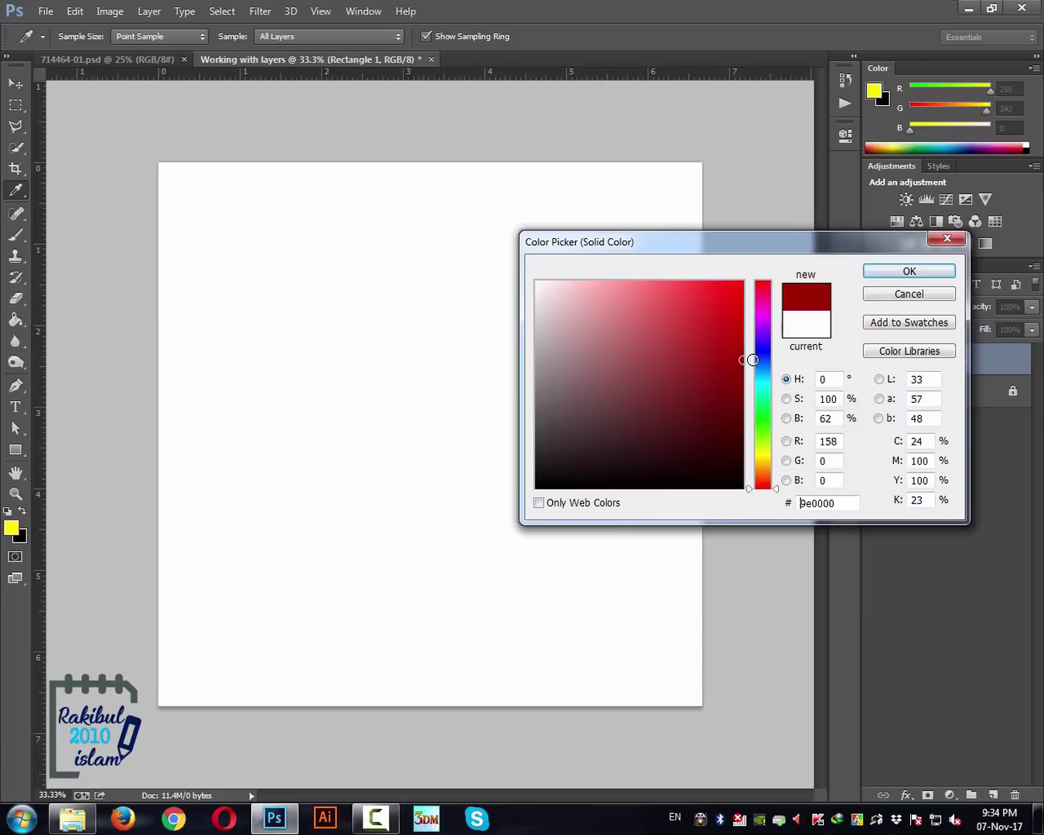
pyautogui.click(898, 274)
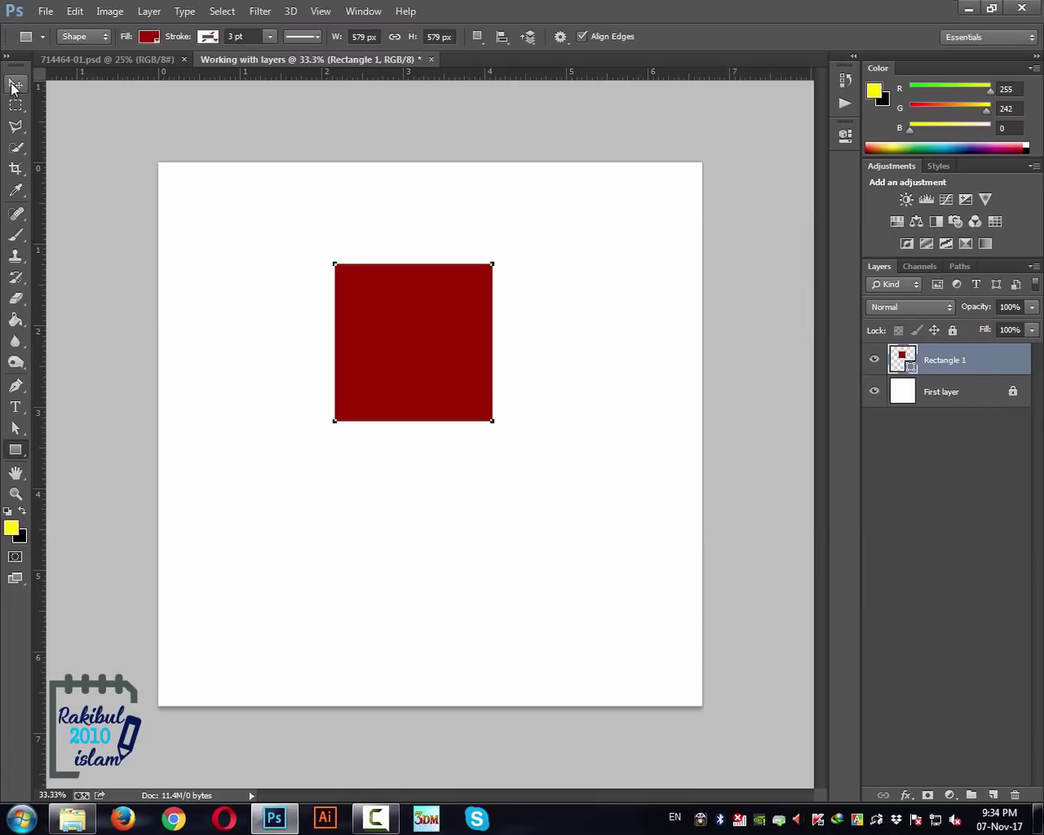
# Duplicate the red square with the Move tool, offset the copy down and to the left, and fill it with dark green #143c02.
pyautogui.click(15, 83)
pyautogui.moveTo(462, 347); pyautogui.dragTo(464, 384)
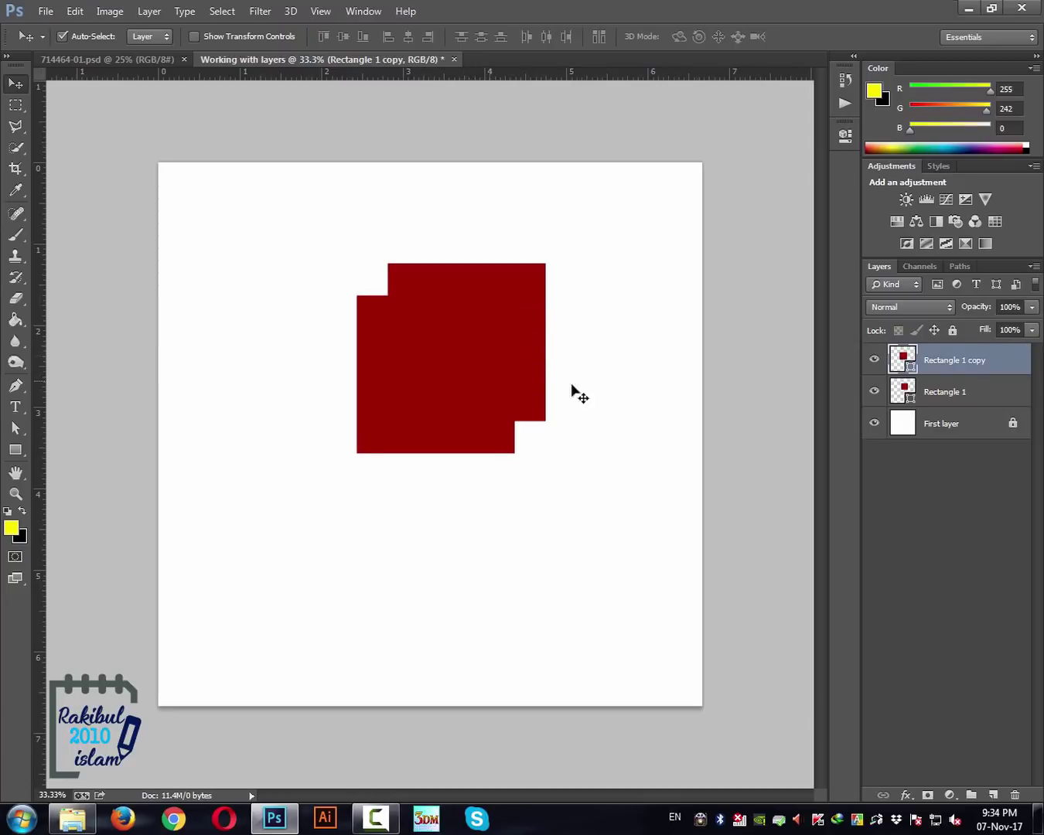
pyautogui.doubleClick(906, 359)
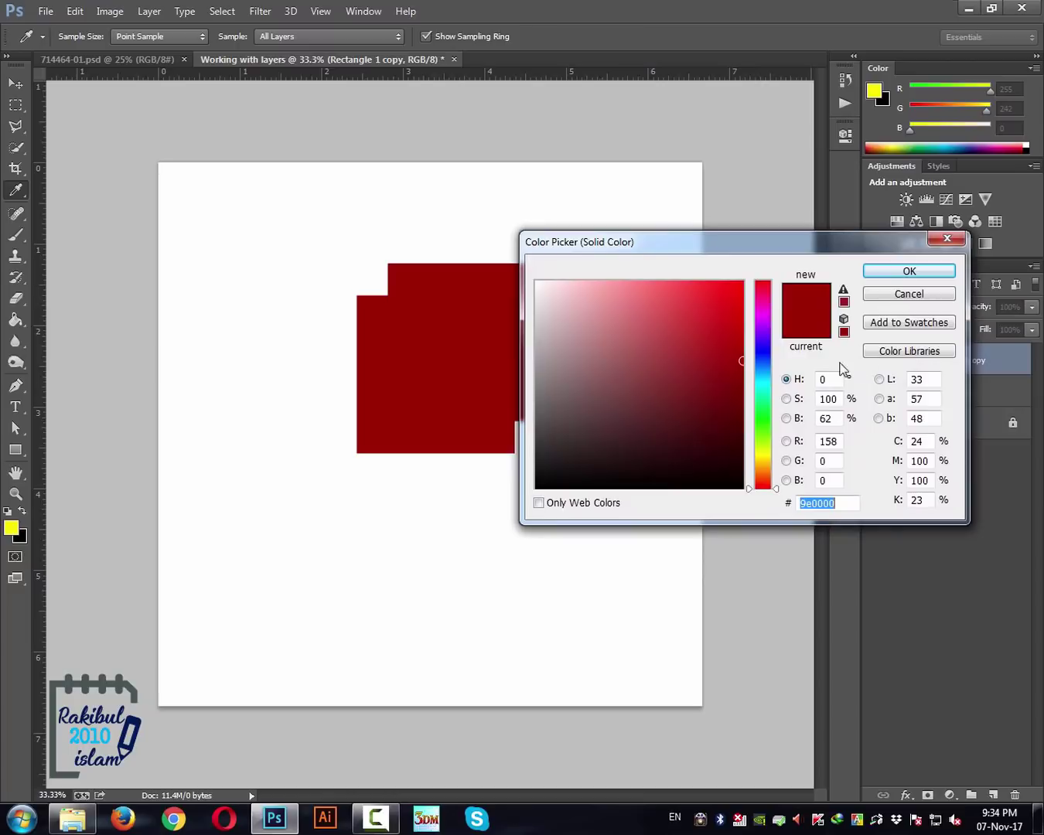
pyautogui.click(765, 430)
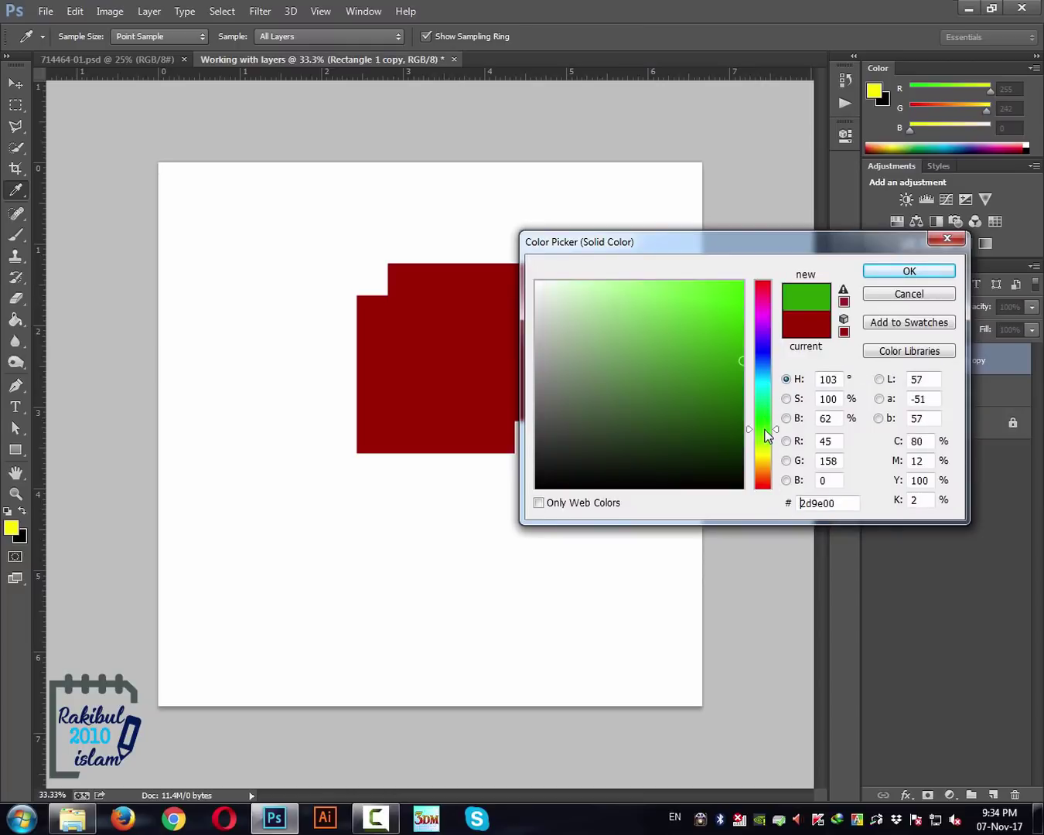
pyautogui.moveTo(729, 412); pyautogui.dragTo(737, 439)
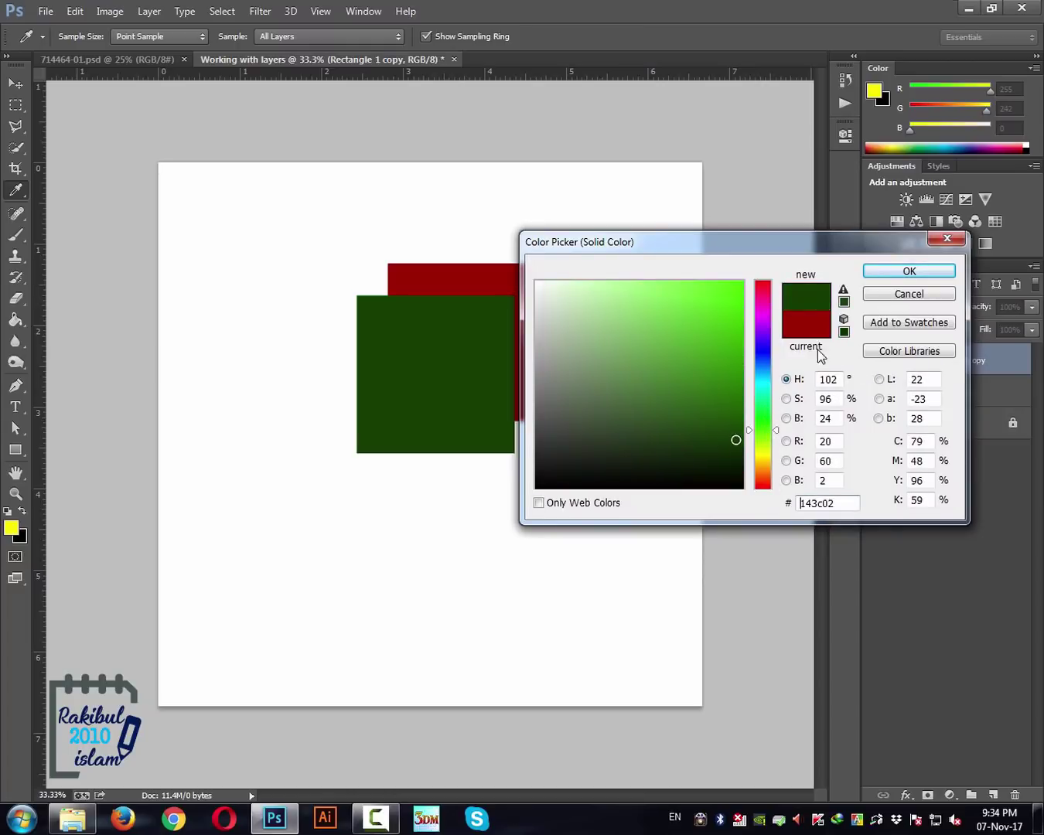
pyautogui.click(909, 271)
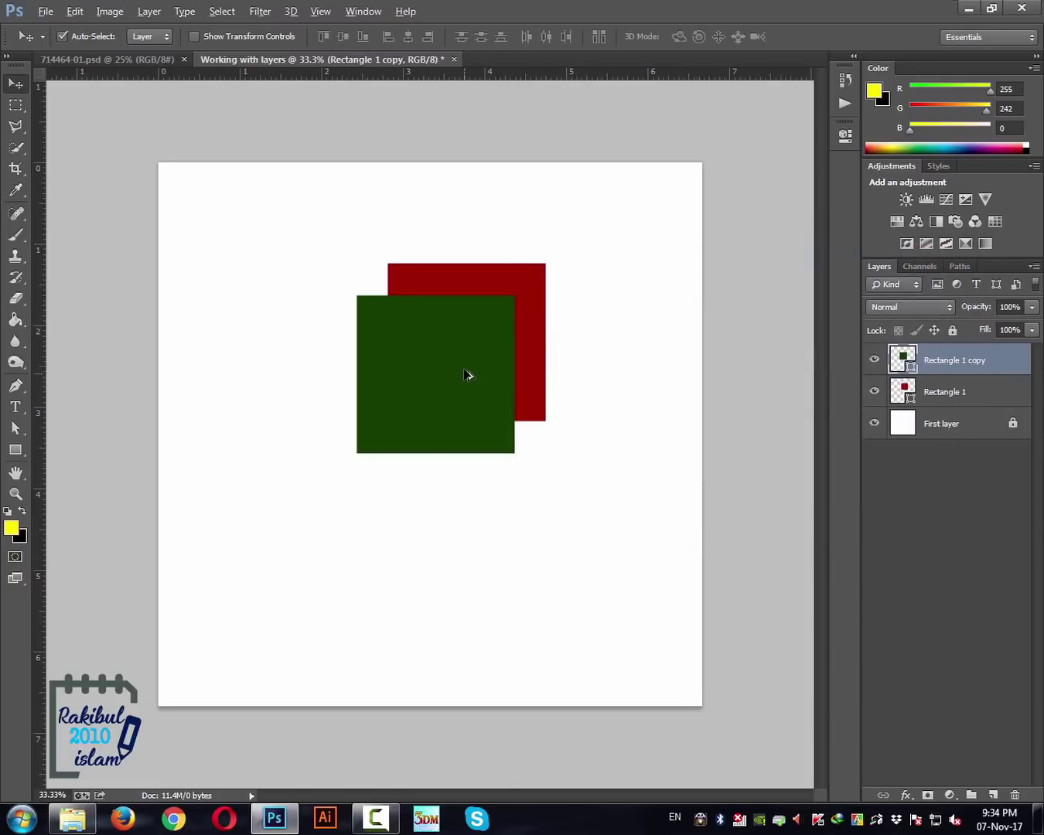
# Duplicate the green square further down and to the left, and fill the new copy with dark blue.
pyautogui.moveTo(471, 361); pyautogui.dragTo(433, 389)
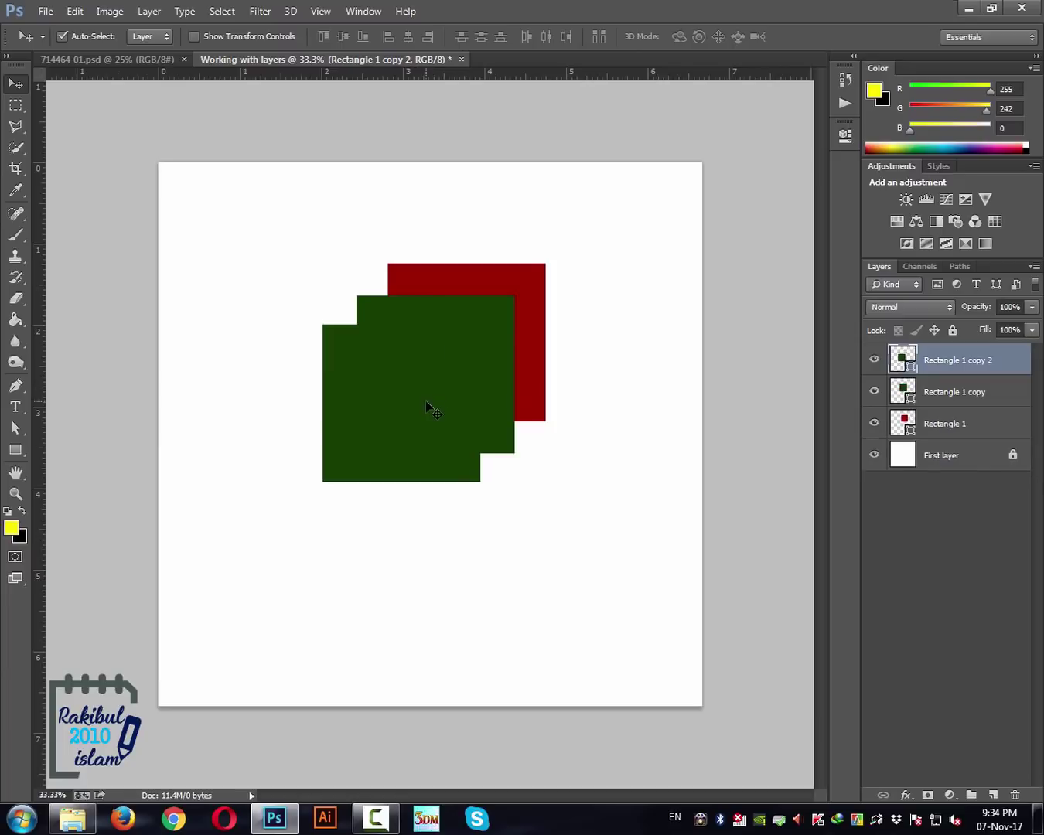
pyautogui.doubleClick(901, 362)
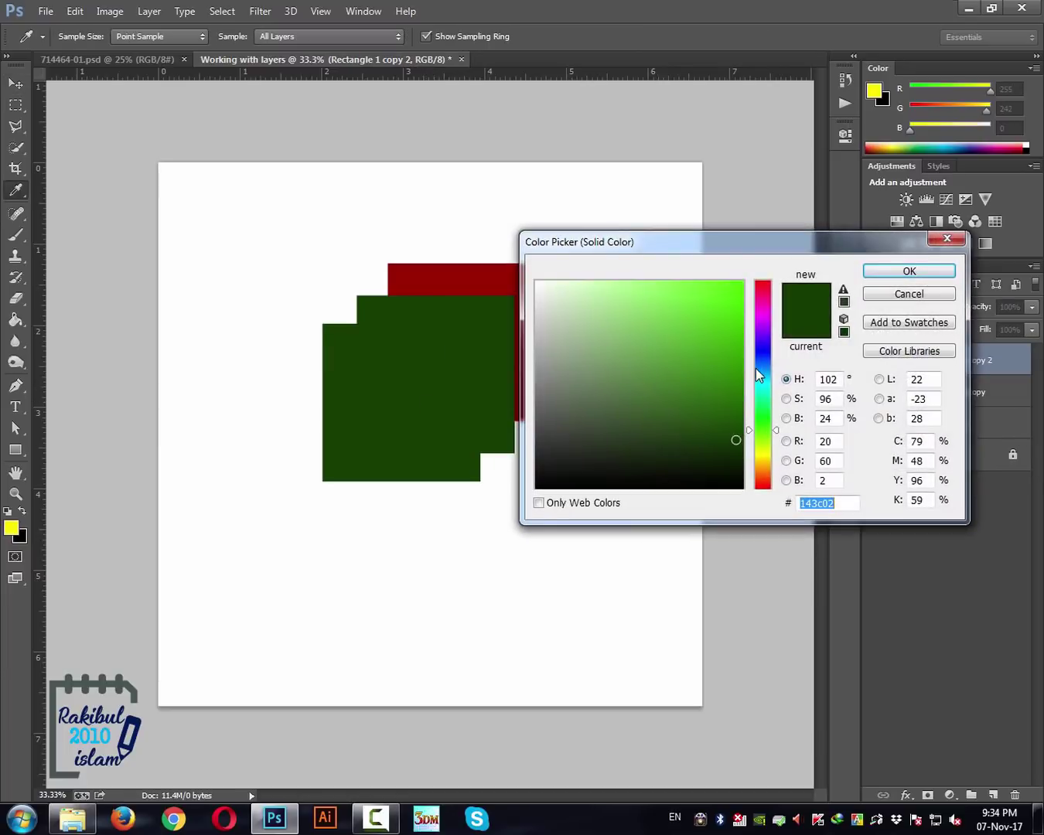
pyautogui.click(763, 351)
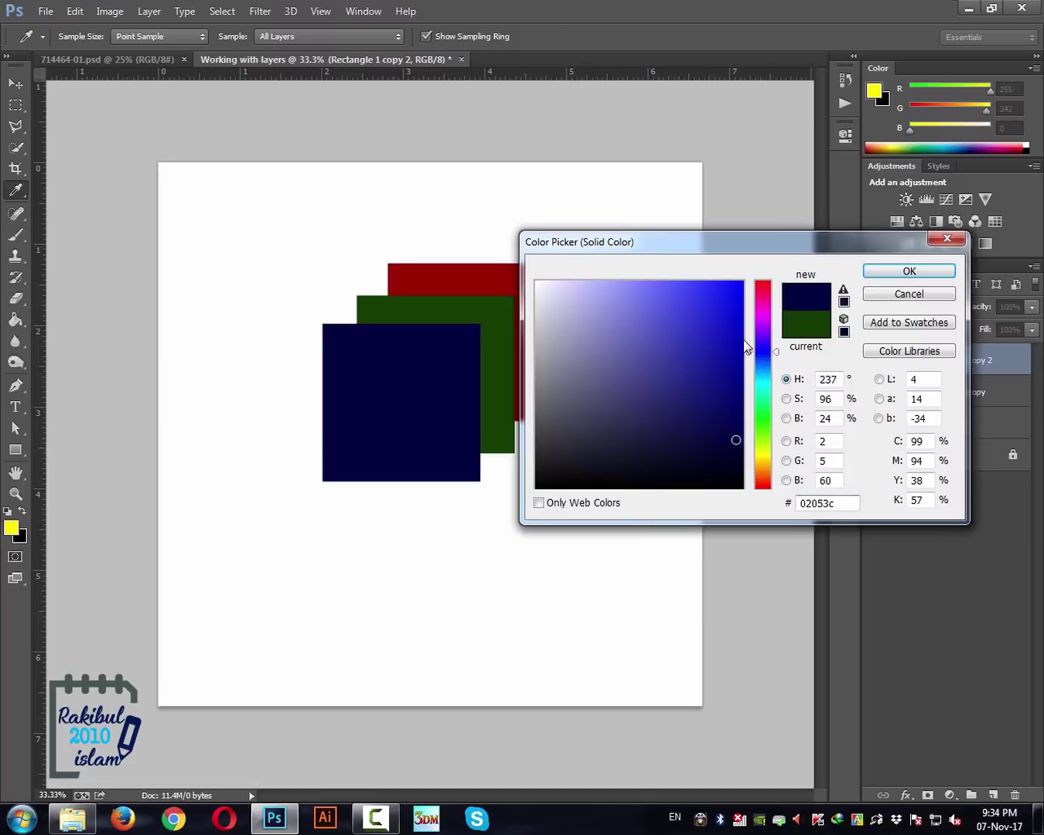
pyautogui.click(738, 372)
pyautogui.click(738, 378)
pyautogui.click(898, 271)
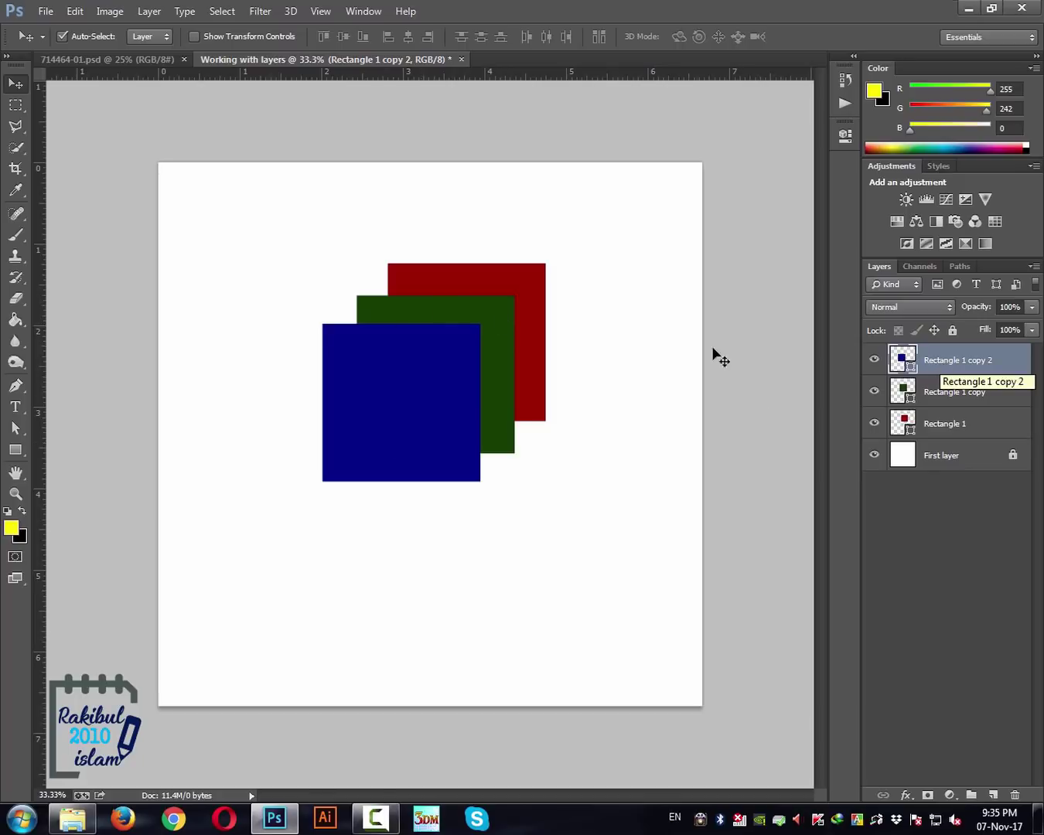
# Reorder the layers so the red Rectangle 1 is on top and the green Rectangle 1 copy sits above the blue Rectangle 1 copy 2.
pyautogui.click(934, 398)
pyautogui.click(934, 426)
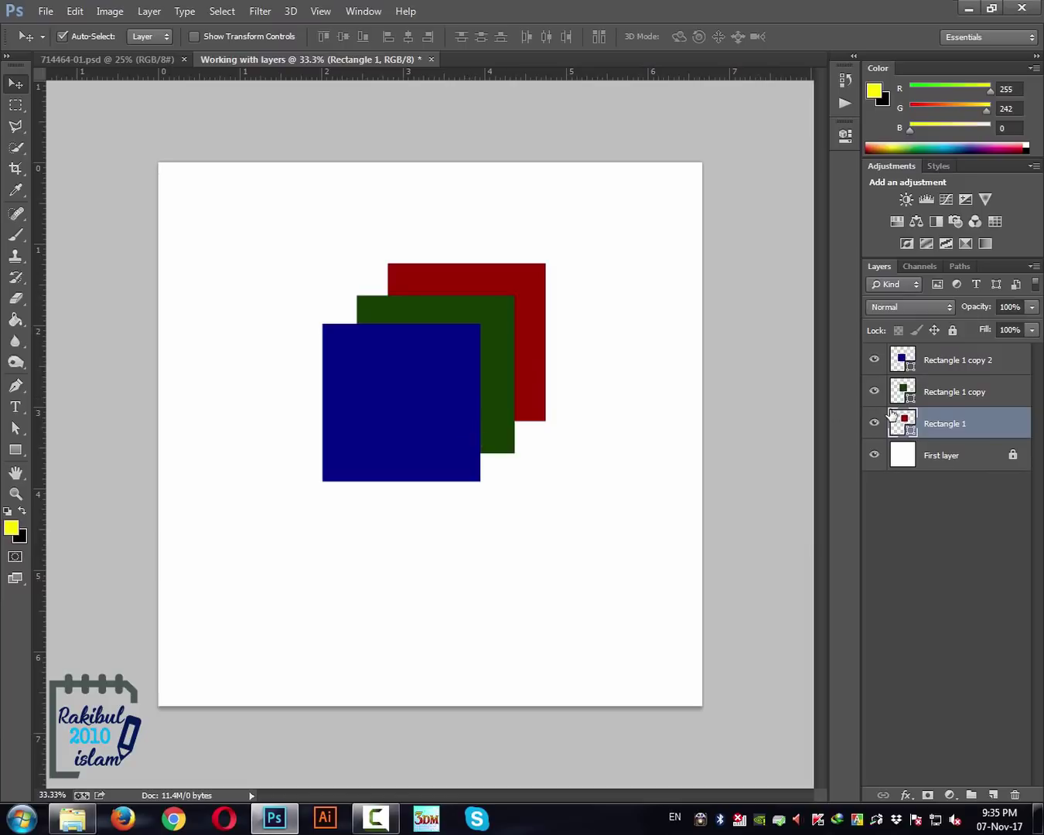
pyautogui.click(937, 396)
pyautogui.click(931, 430)
pyautogui.moveTo(941, 427); pyautogui.dragTo(922, 352)
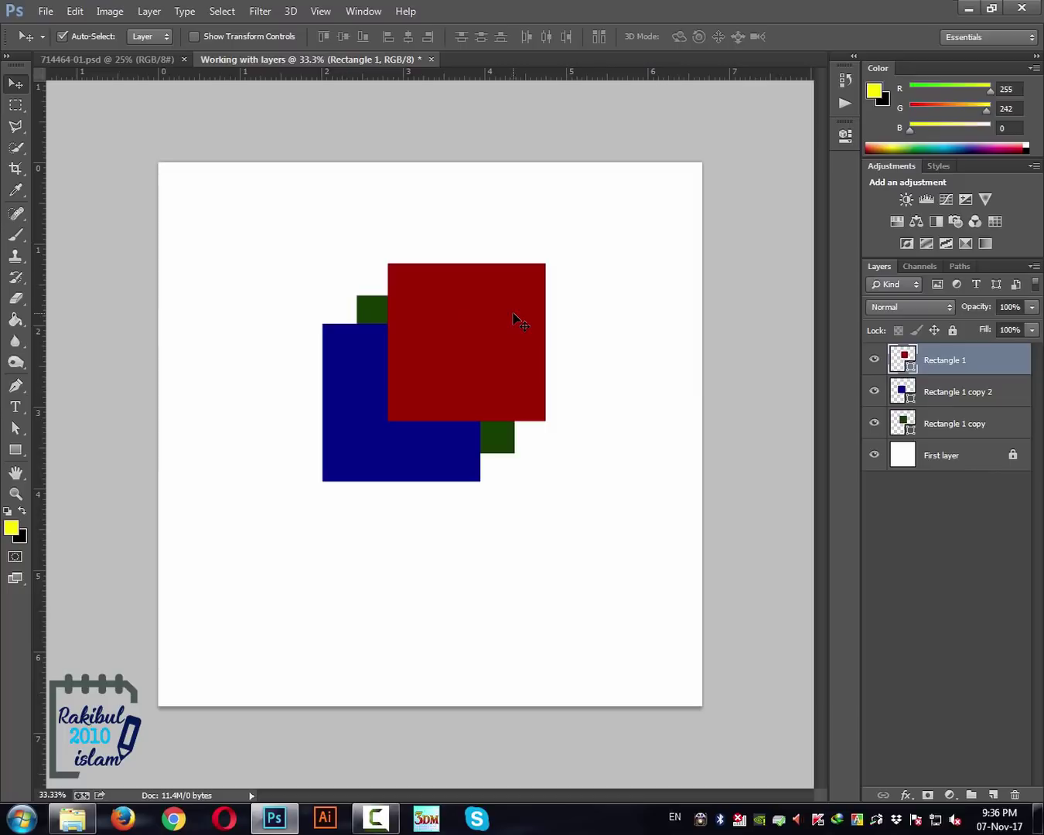
pyautogui.click(928, 421)
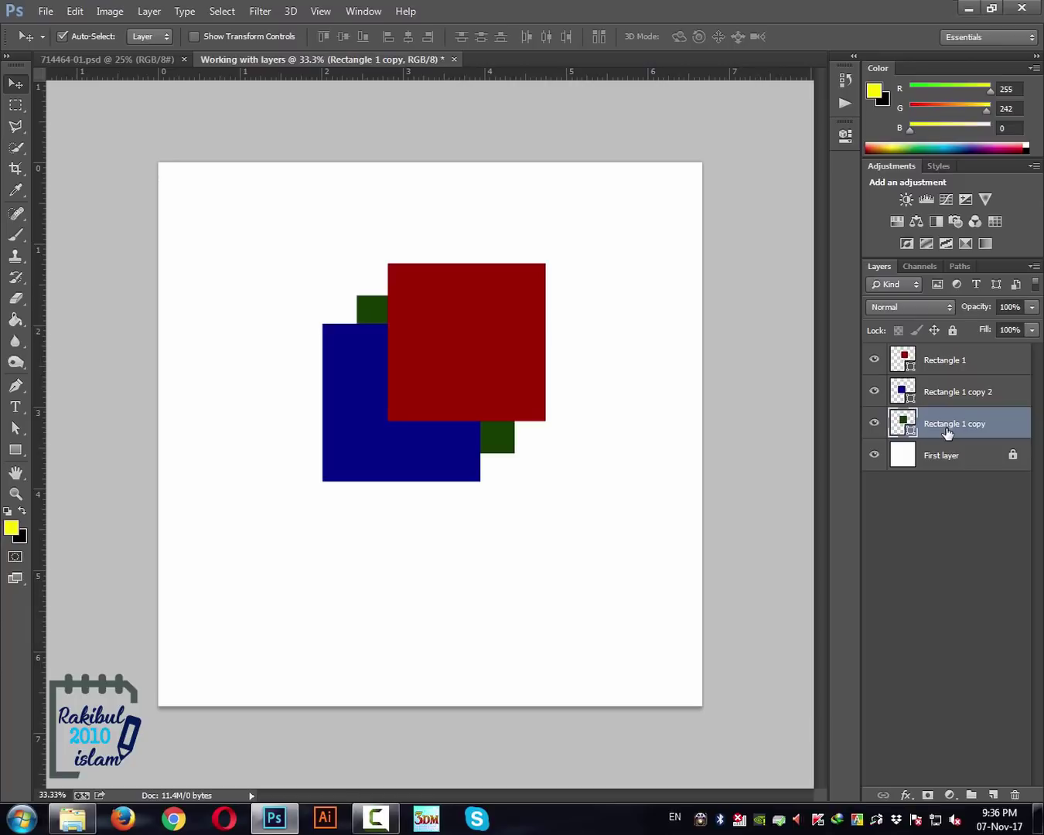
pyautogui.moveTo(928, 424); pyautogui.dragTo(934, 391)
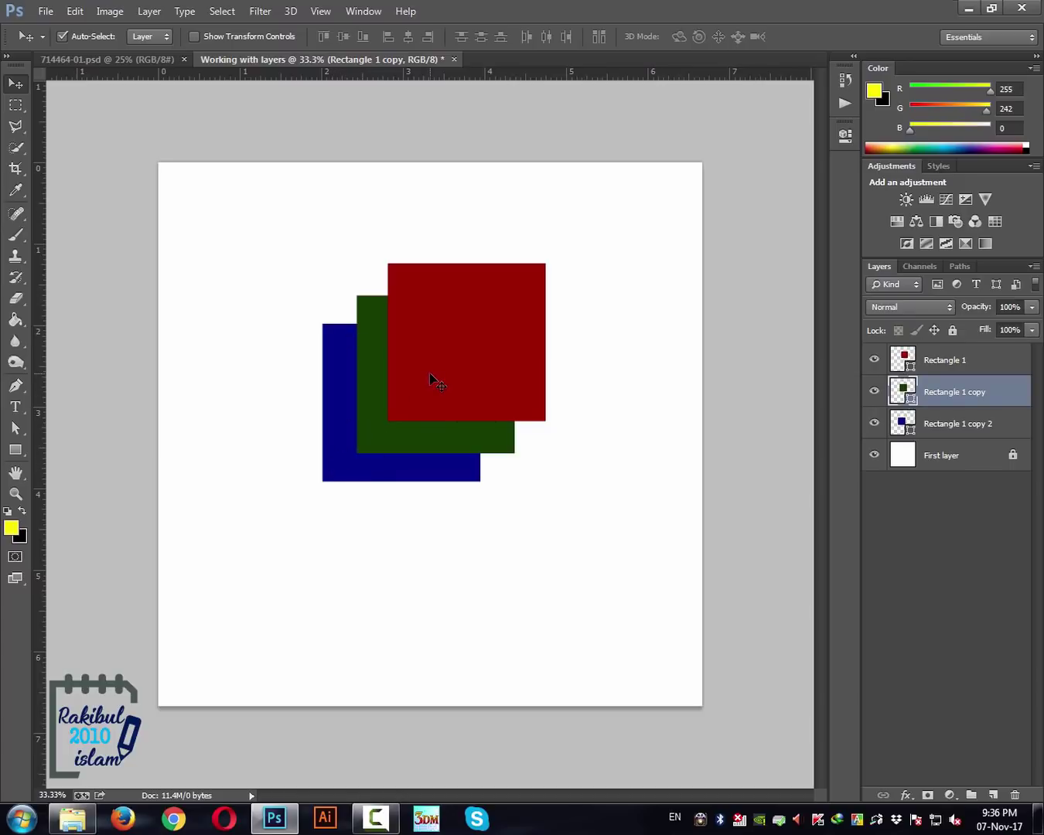
# Select the Rectangle 1, Rectangle 1 copy and Rectangle 1 copy 2 layers together and rasterize them.
pyautogui.click(478, 341)
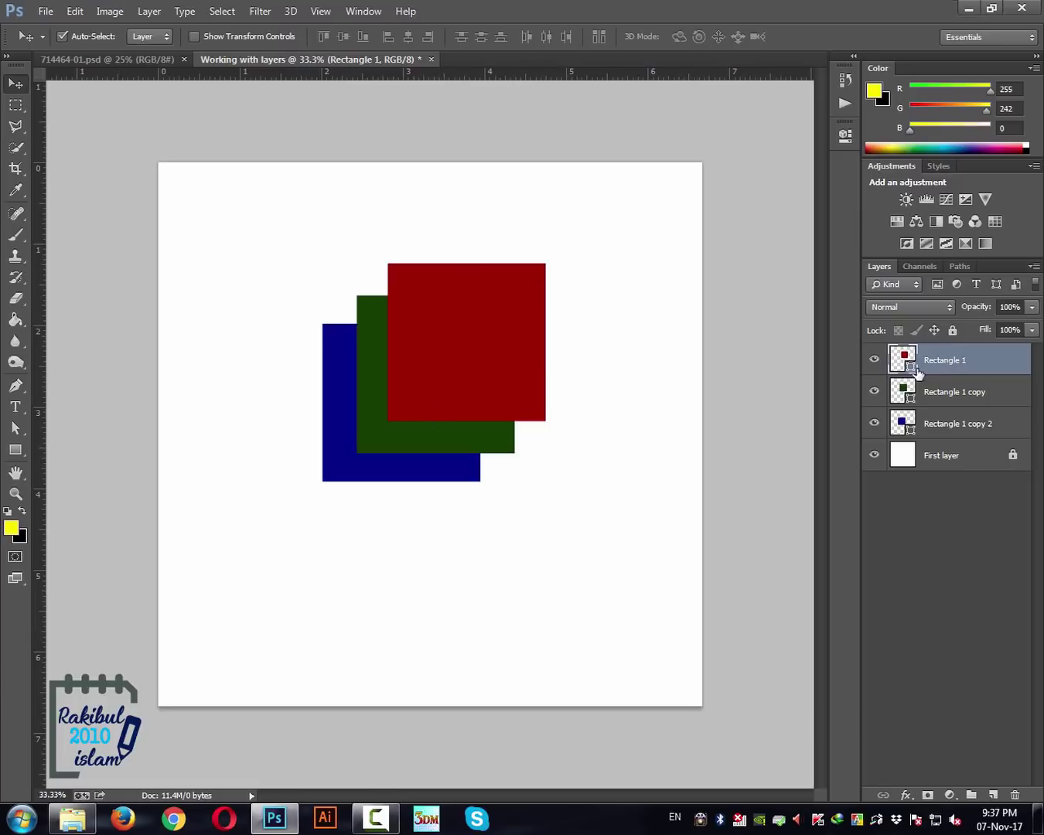
pyautogui.keyDown('ctrl'); pyautogui.click(939, 392); pyautogui.keyUp('ctrl')
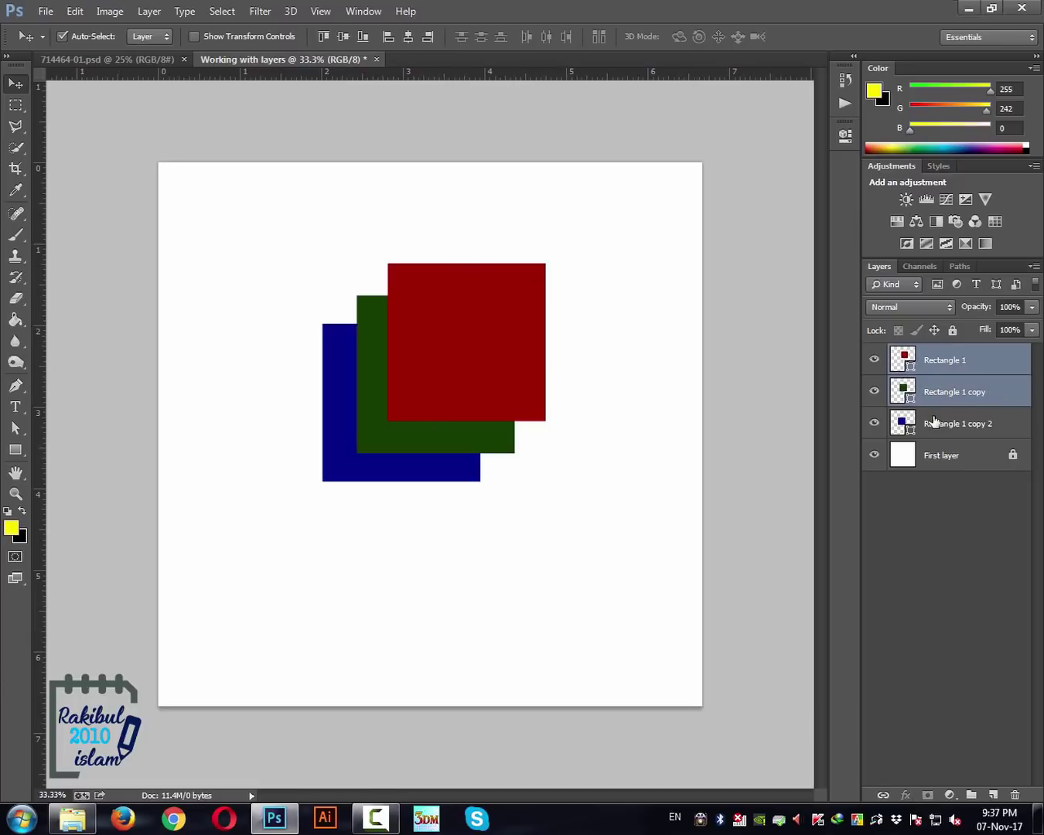
pyautogui.keyDown('ctrl'); pyautogui.click(933, 423); pyautogui.keyUp('ctrl')
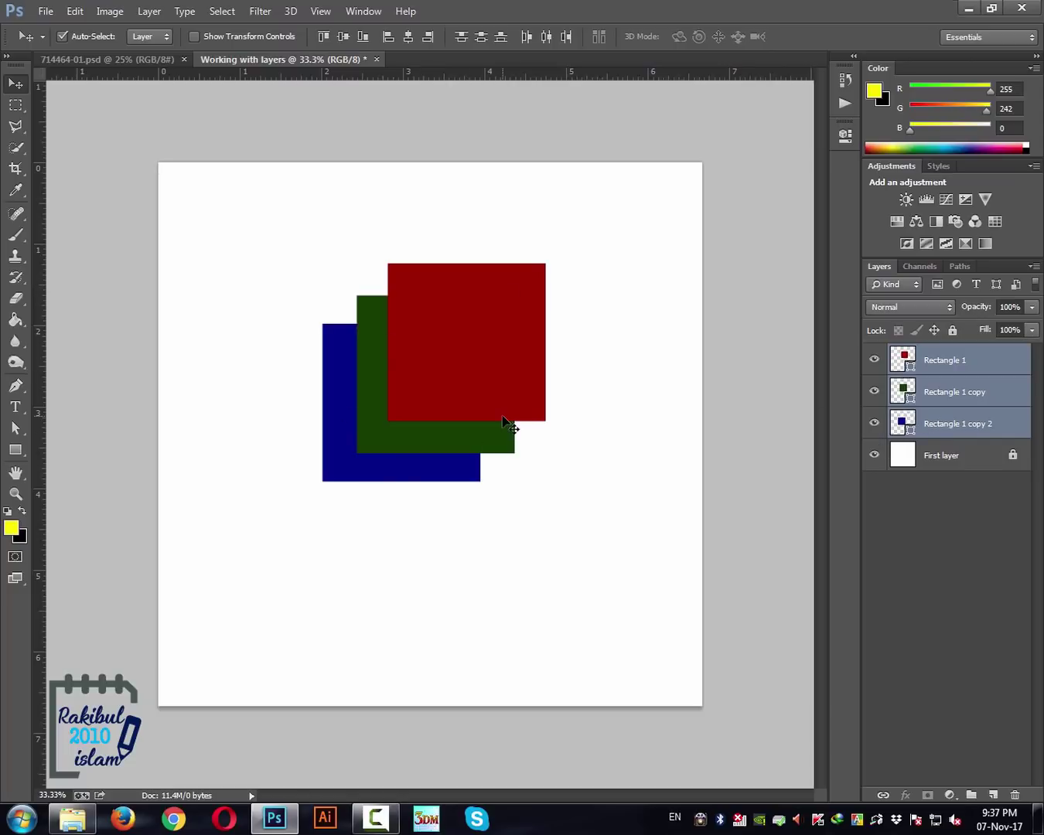
pyautogui.rightClick(944, 396)
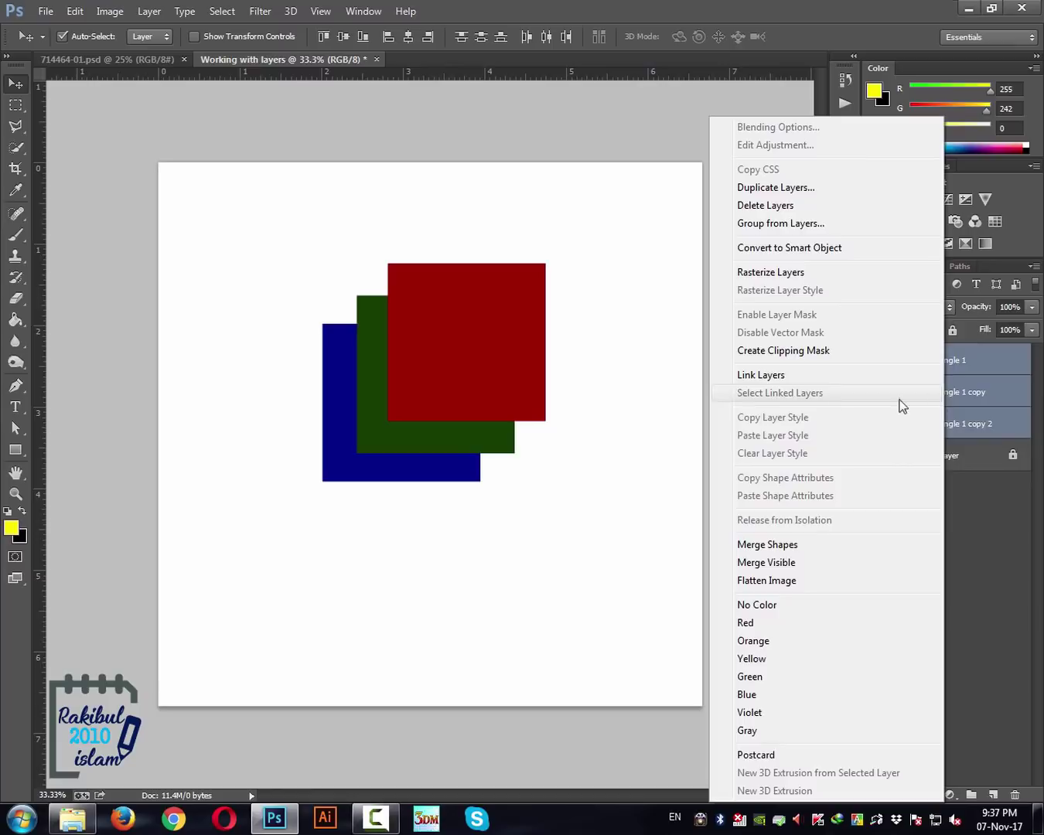
pyautogui.click(774, 272)
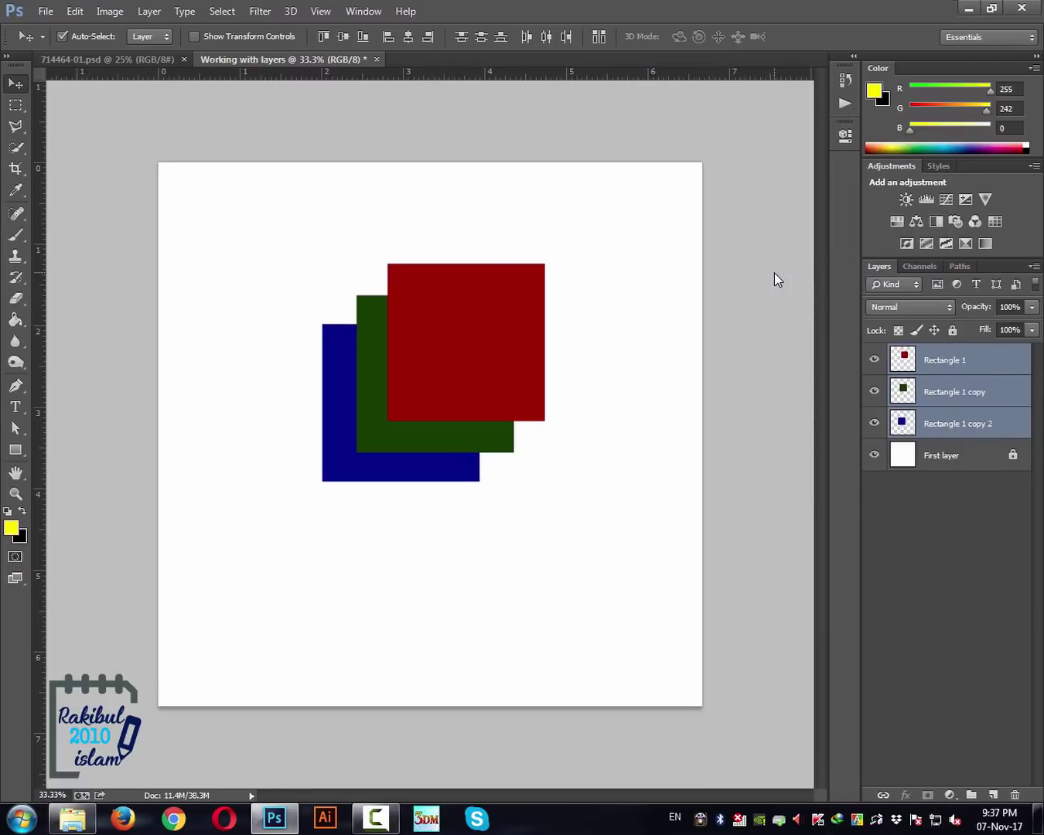
# Merge the three selected square layers into one and move the merged squares to the canvas's lower-left area.
pyautogui.rightClick(933, 363)
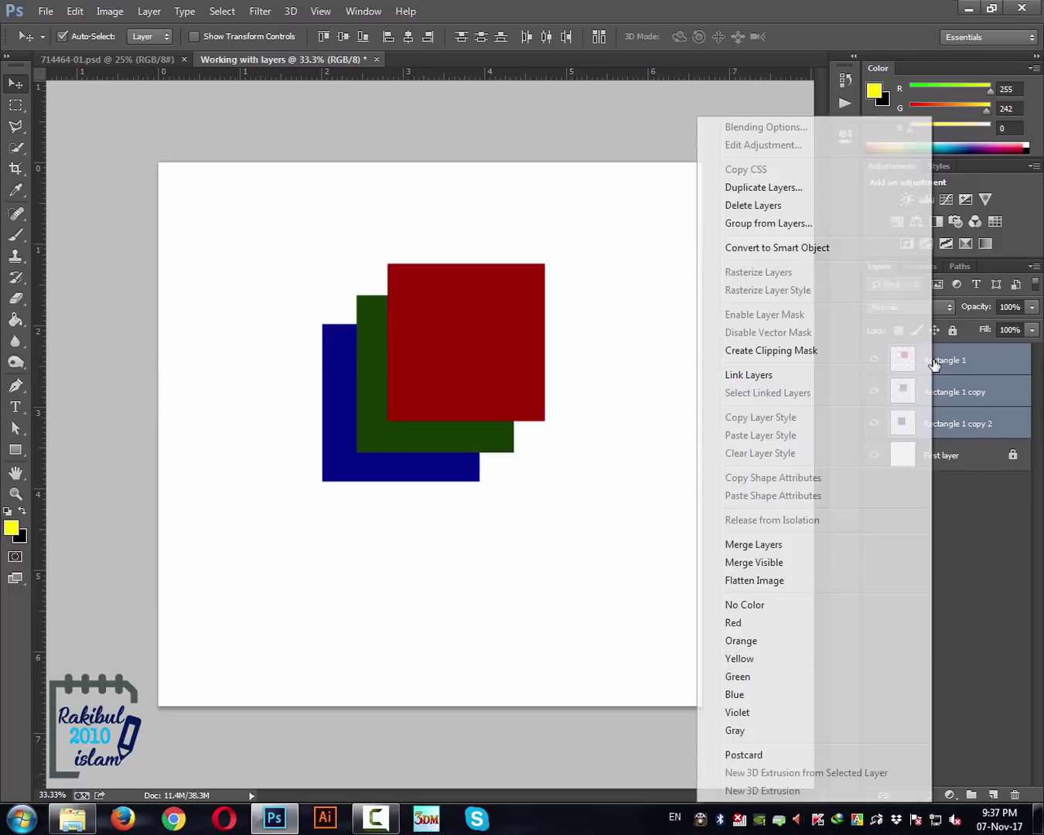
pyautogui.click(768, 549)
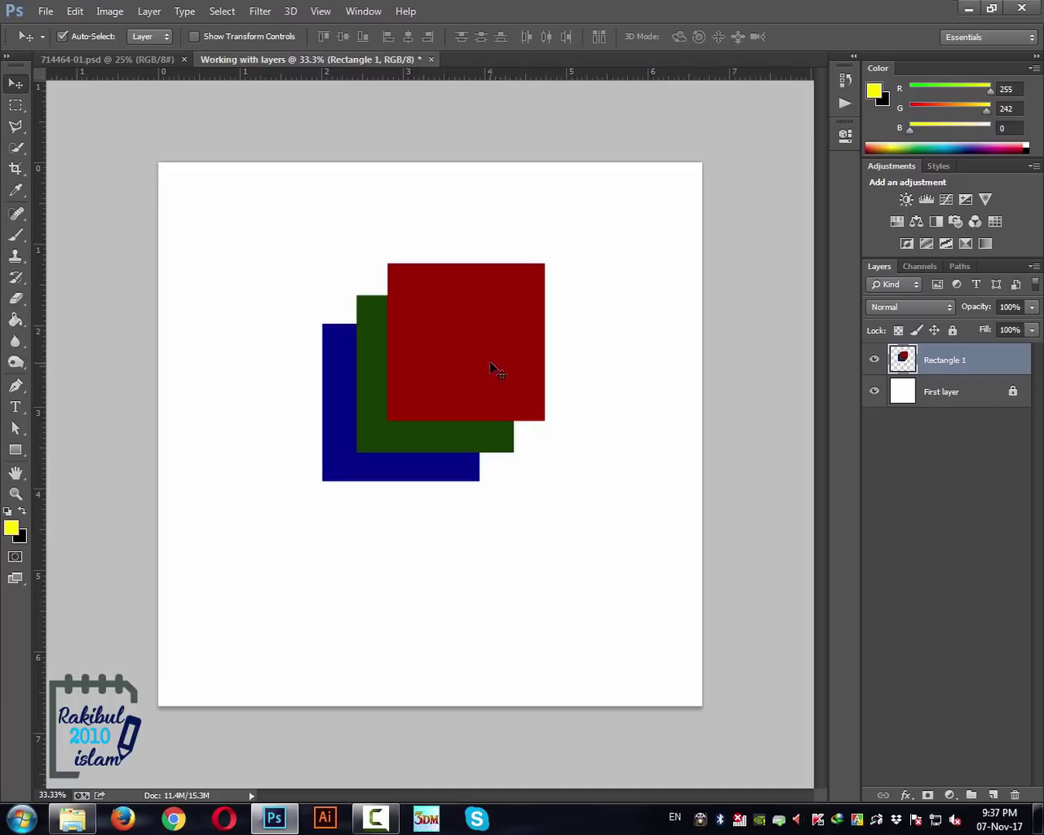
pyautogui.moveTo(492, 365); pyautogui.dragTo(470, 355)
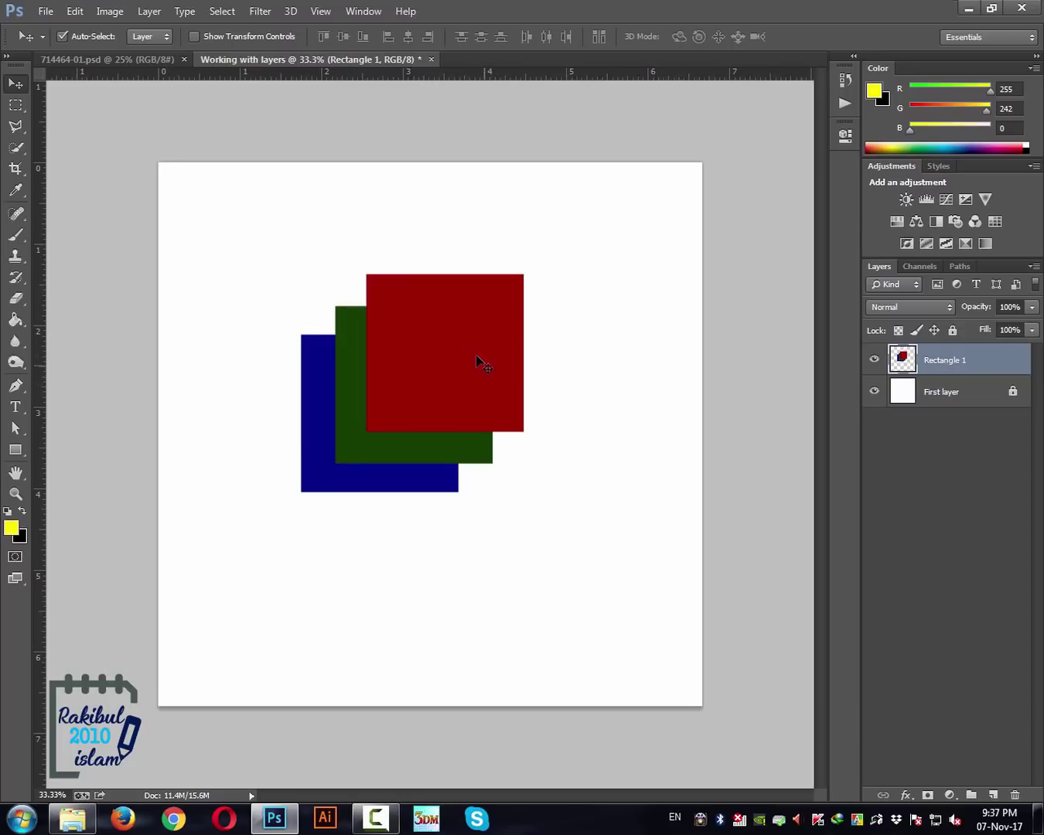
pyautogui.moveTo(476, 353); pyautogui.dragTo(372, 492)
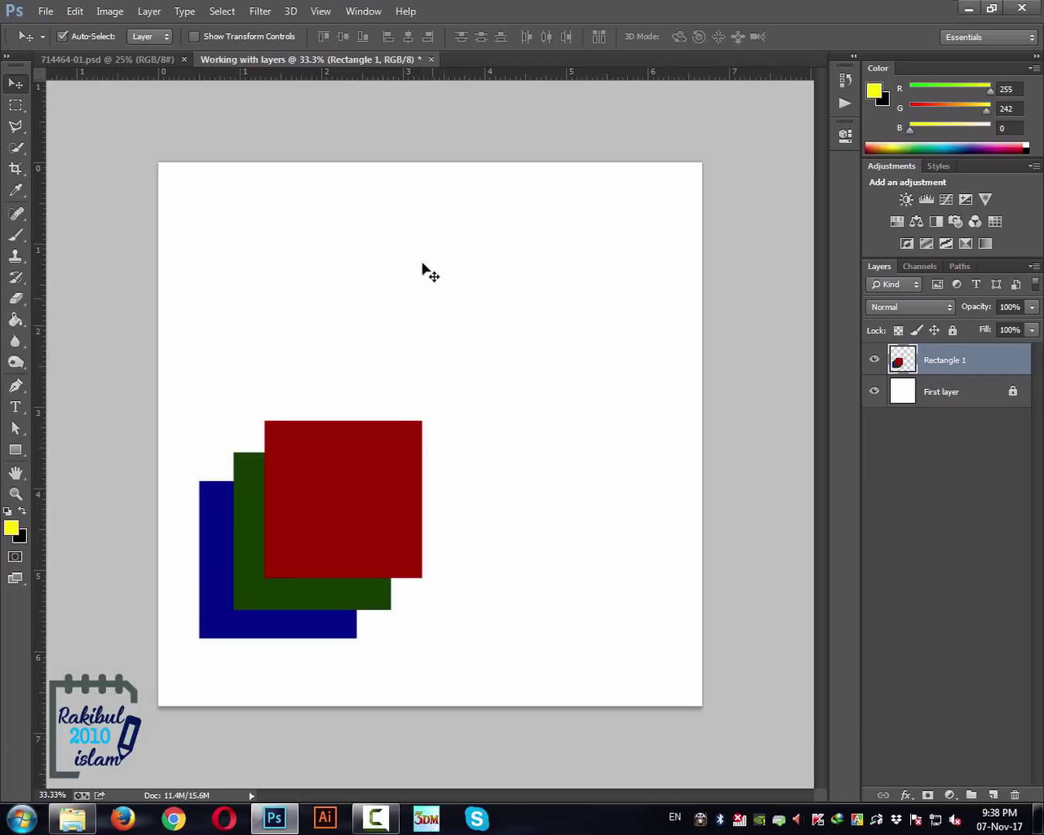
# Close the "Working with layers" document without saving its changes.
pyautogui.click(433, 58)
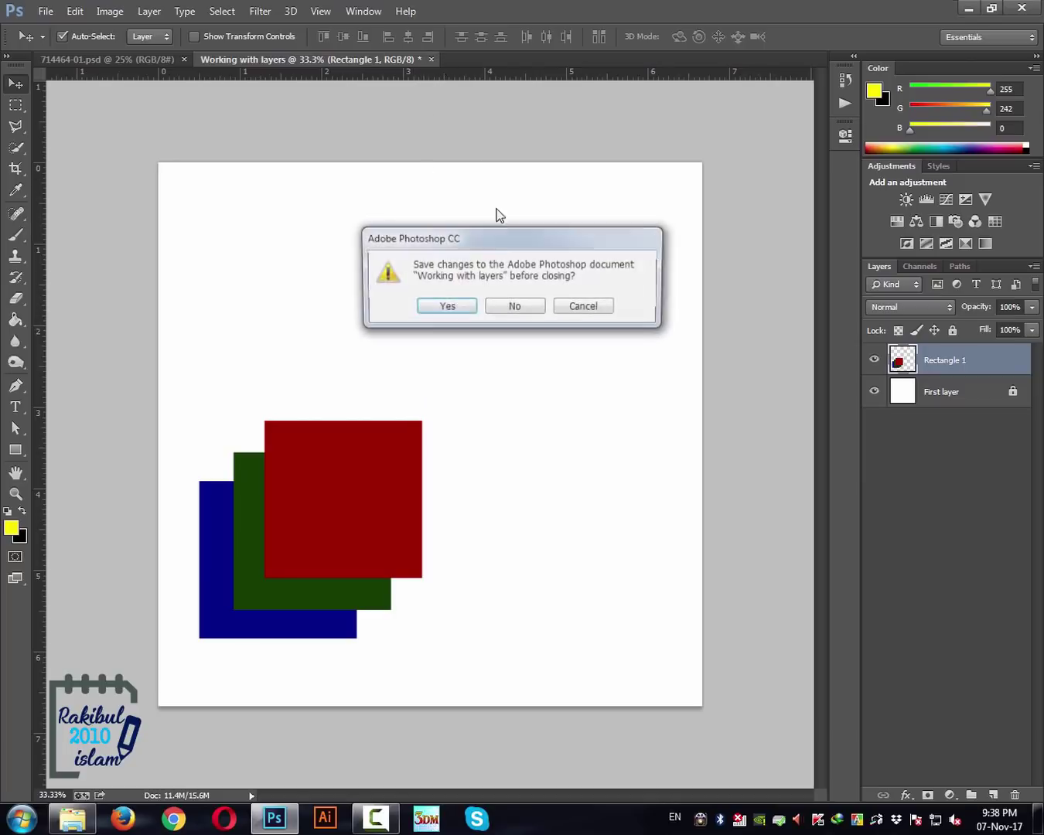
pyautogui.click(517, 313)
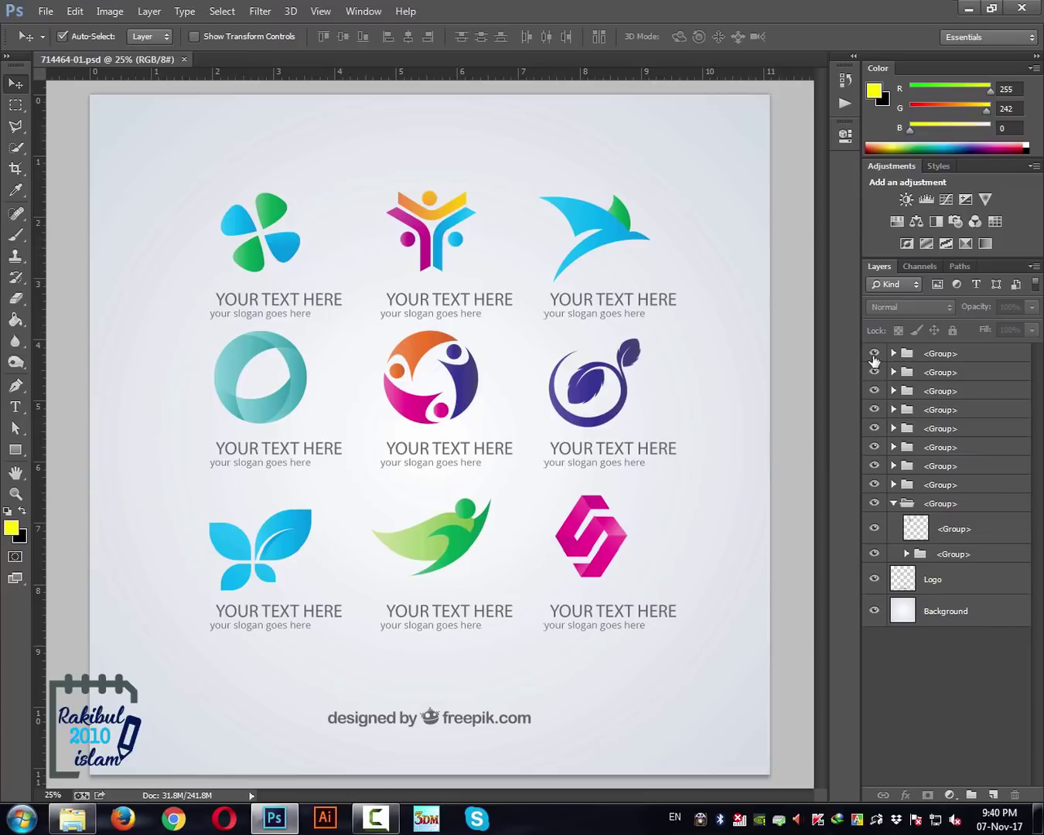
# Toggle the topmost group's visibility off and on in 714464-01.psd to identify which logo it contains.
pyautogui.click(873, 354)
pyautogui.click(875, 354)
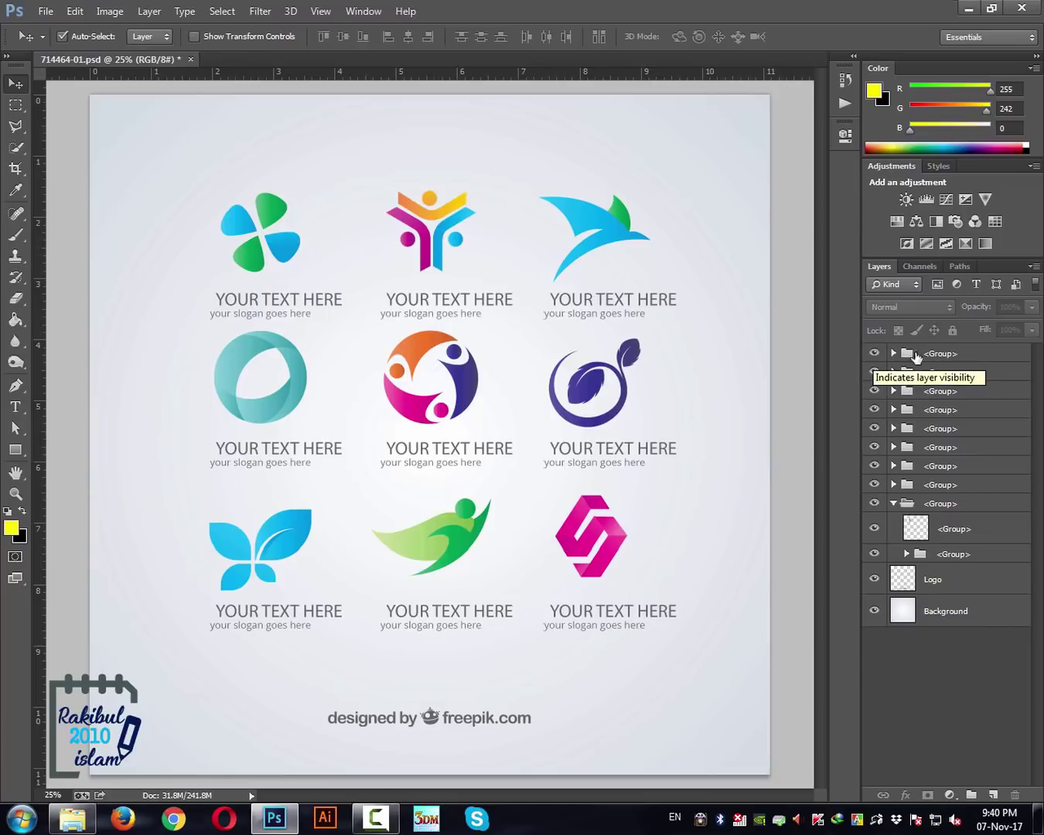
pyautogui.click(877, 353)
pyautogui.click(874, 353)
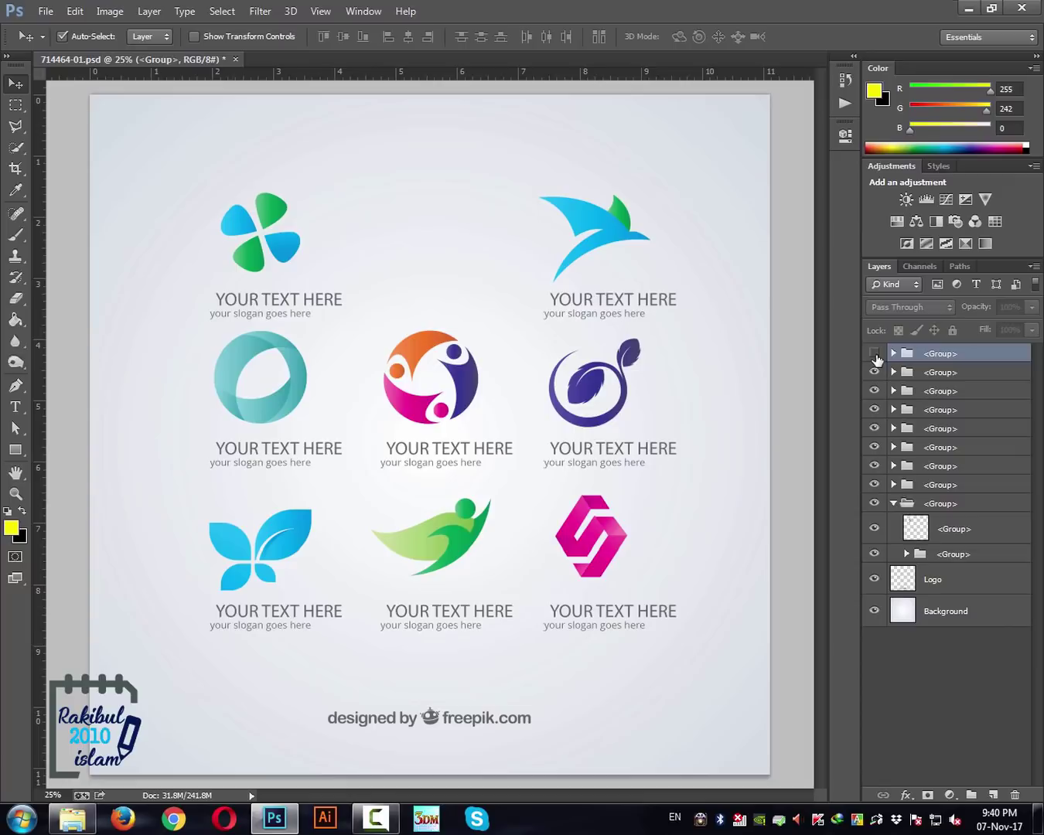
pyautogui.click(874, 353)
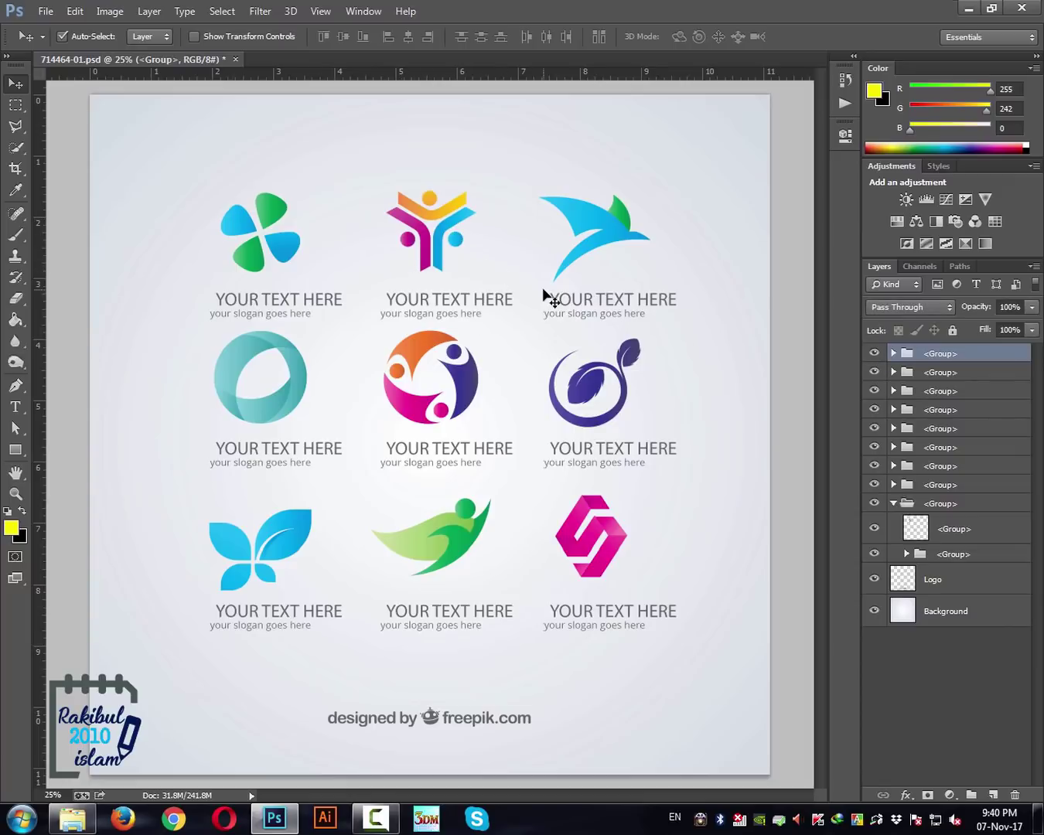
pyautogui.click(875, 372)
# Set the Move tool's Auto-Select to Group, try moving the bird logo group down and to the left, and undo the move.
pyautogui.click(163, 37)
pyautogui.click(543, 246)
pyautogui.moveTo(608, 219); pyautogui.dragTo(566, 235)
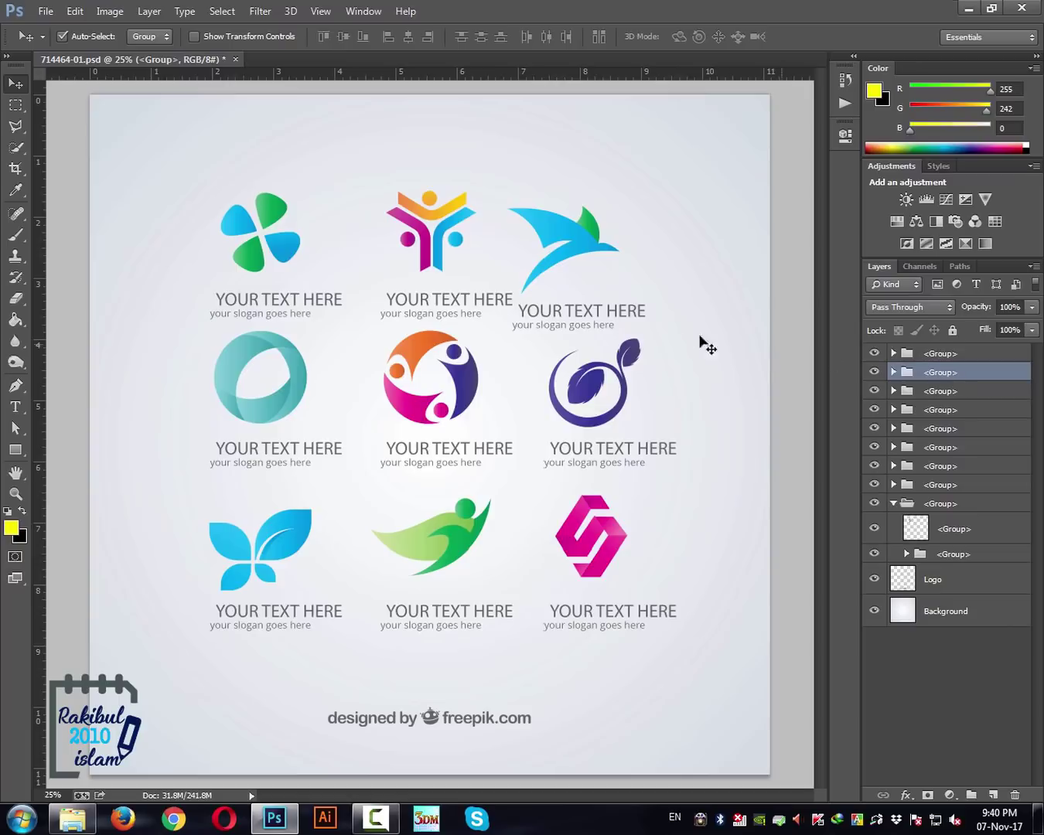
pyautogui.hotkey('ctrl', 'z')
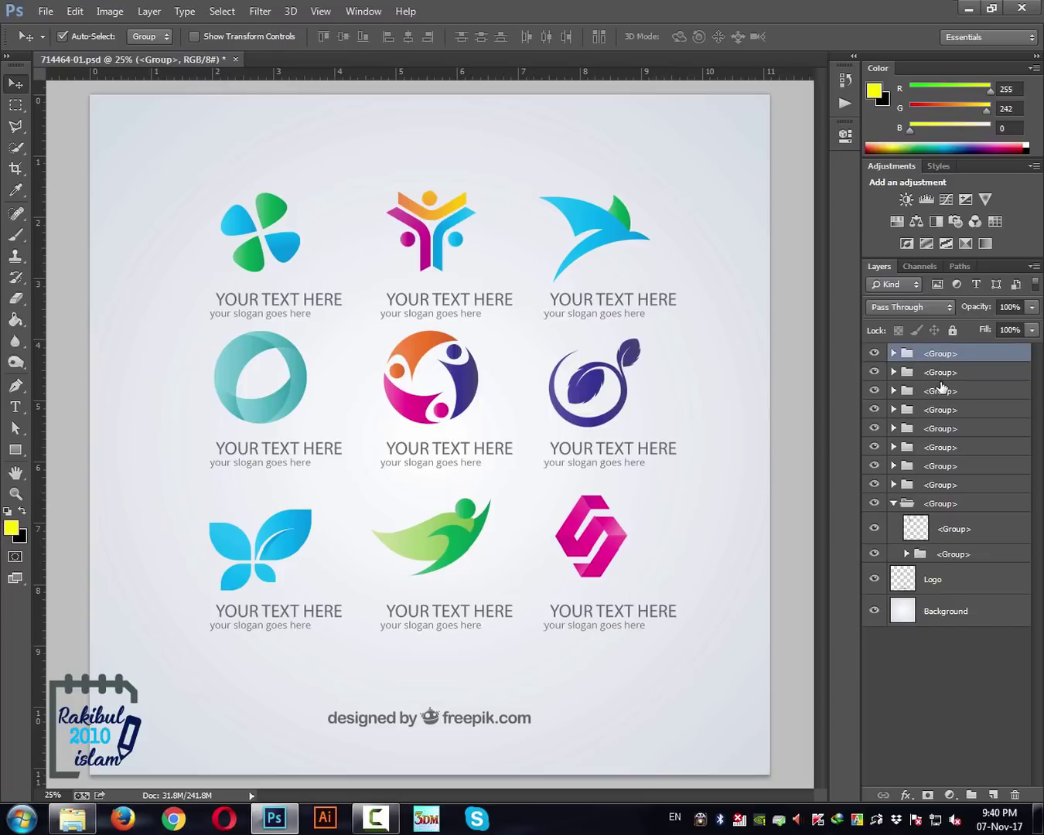
# Select the third group from the top of the layer stack and expand it to show its contents.
pyautogui.click(912, 396)
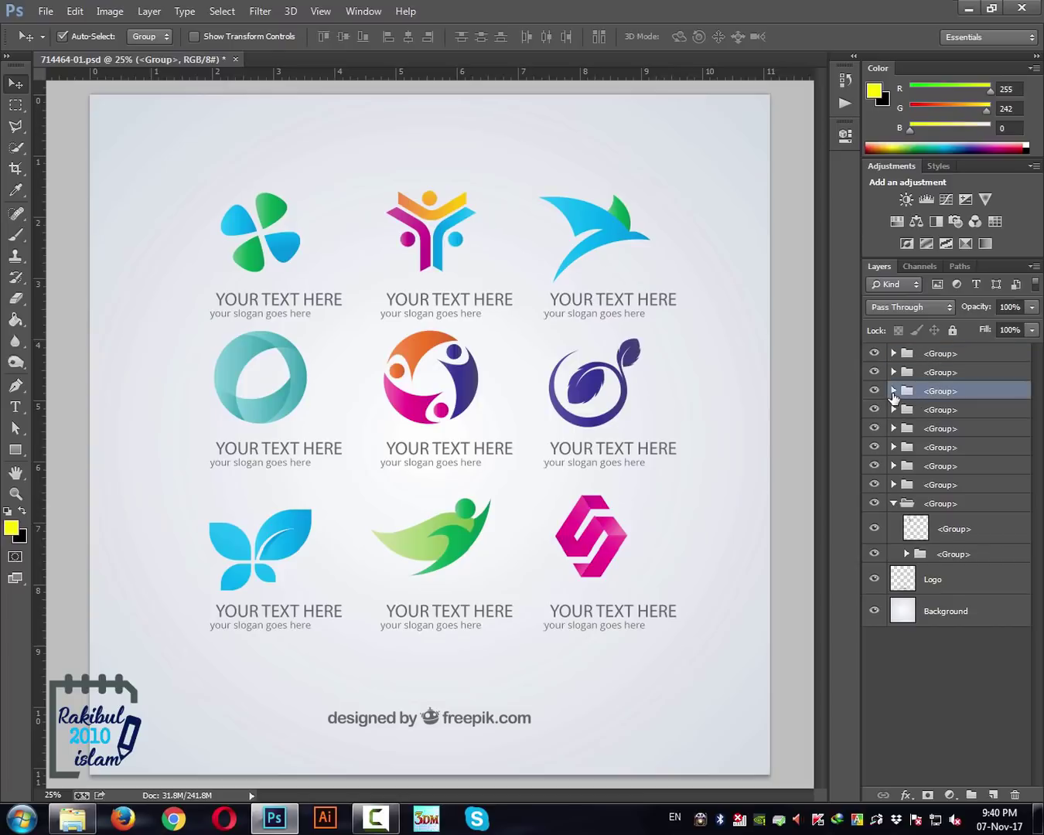
pyautogui.click(893, 392)
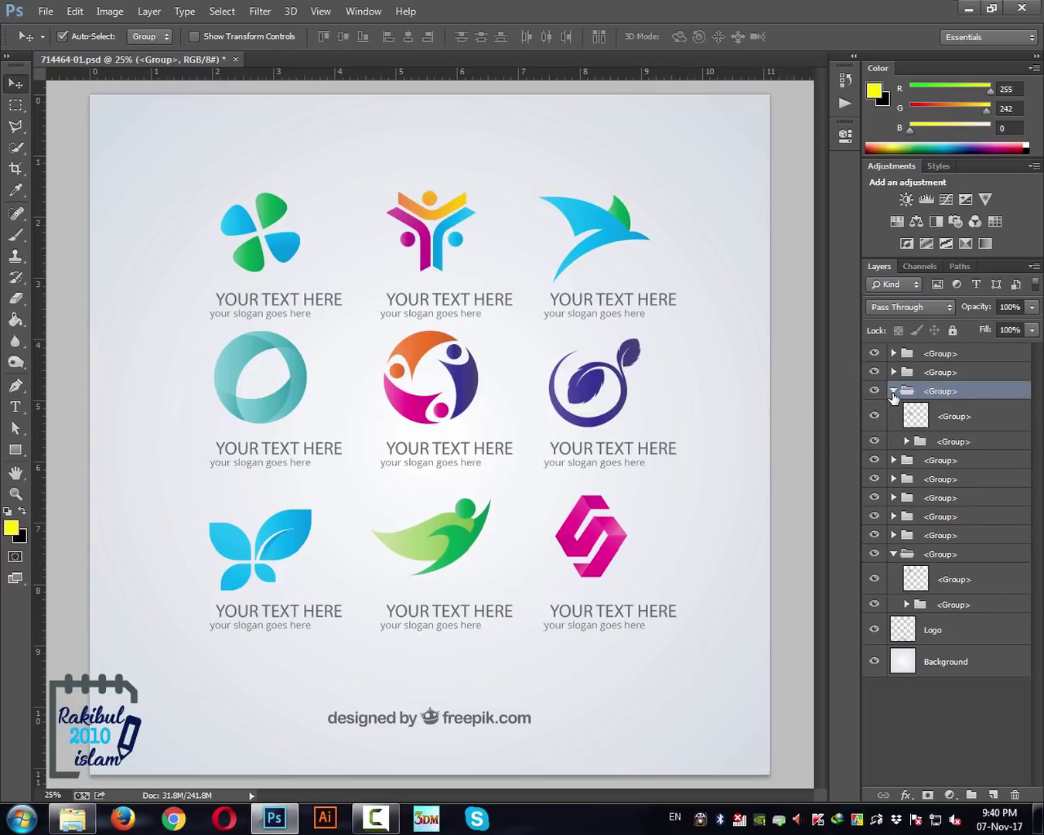
# Toggle the visibility of the image layer inside the expanded third group to identify its logo.
pyautogui.click(951, 417)
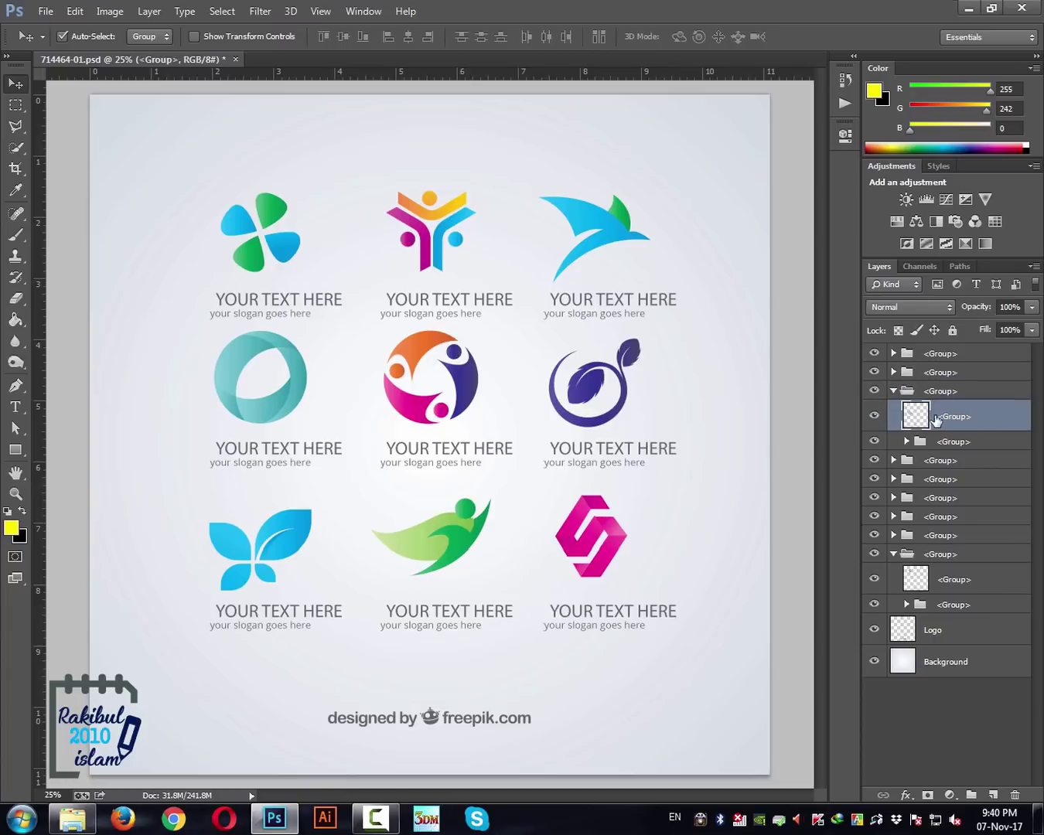
pyautogui.click(875, 418)
pyautogui.click(875, 419)
# Inspect the third group's nested text group by toggling its slogan and YOUR TEXT HERE layers, and collapse both groups.
pyautogui.click(933, 447)
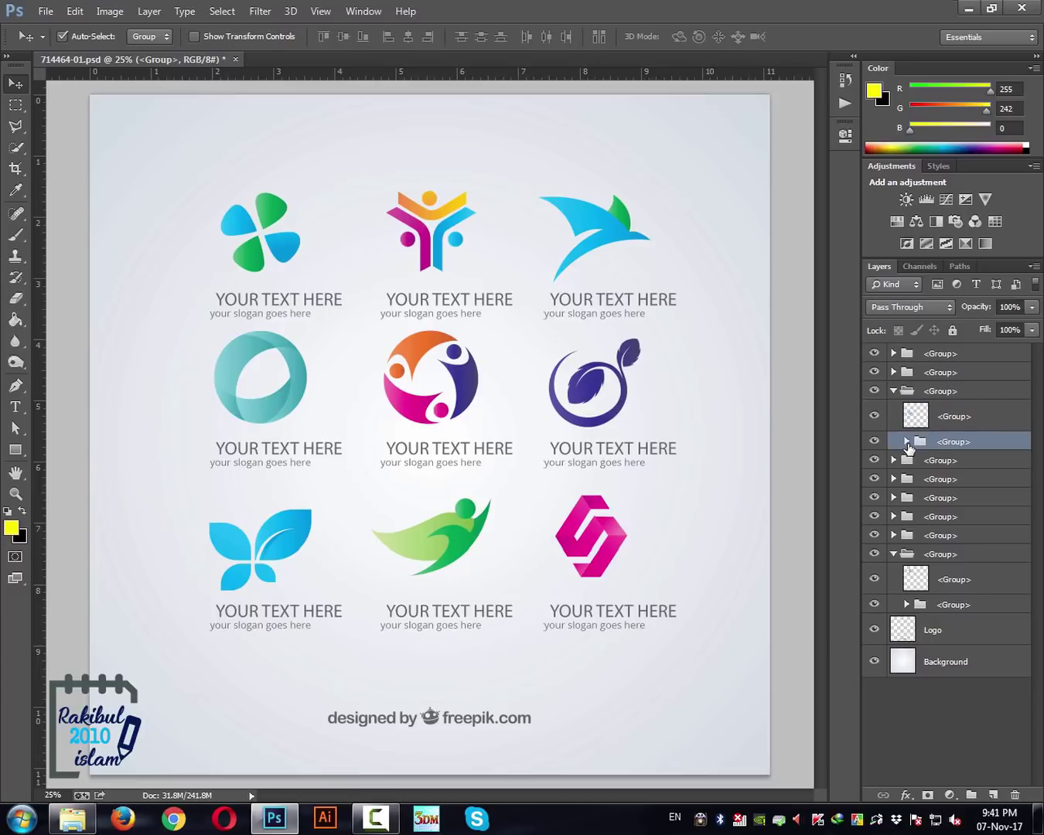
pyautogui.click(905, 442)
pyautogui.click(963, 473)
pyautogui.click(929, 487)
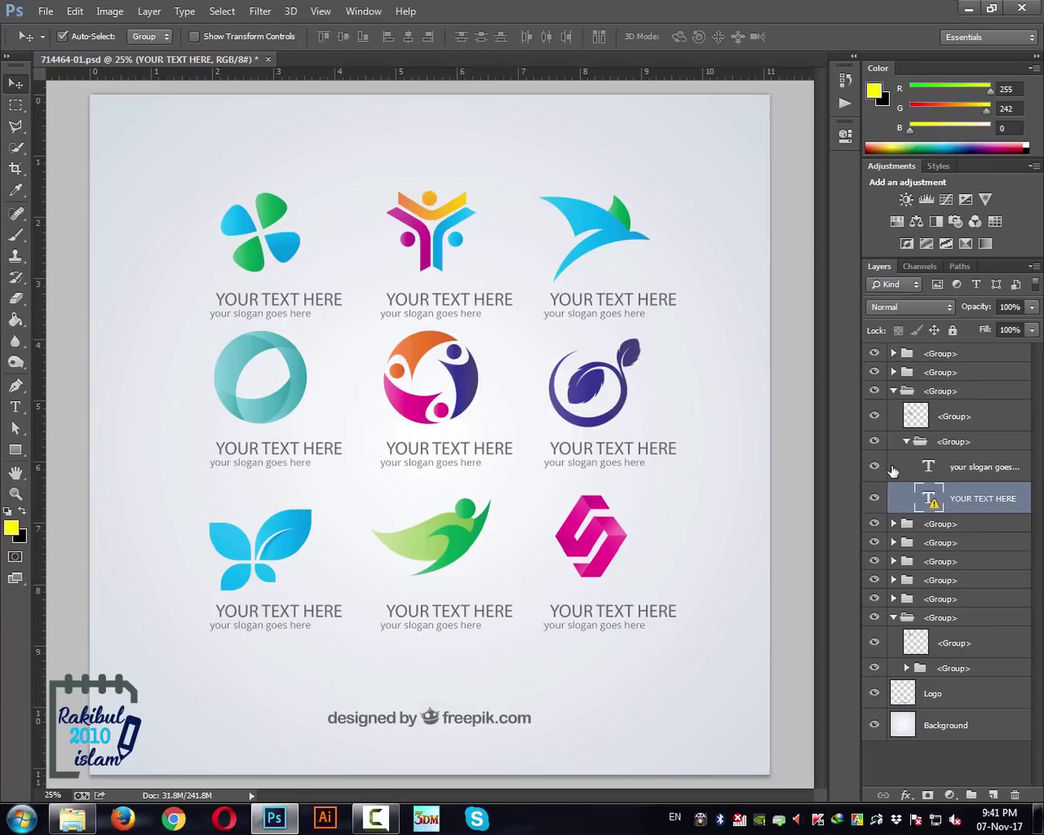
pyautogui.click(874, 466)
pyautogui.click(874, 498)
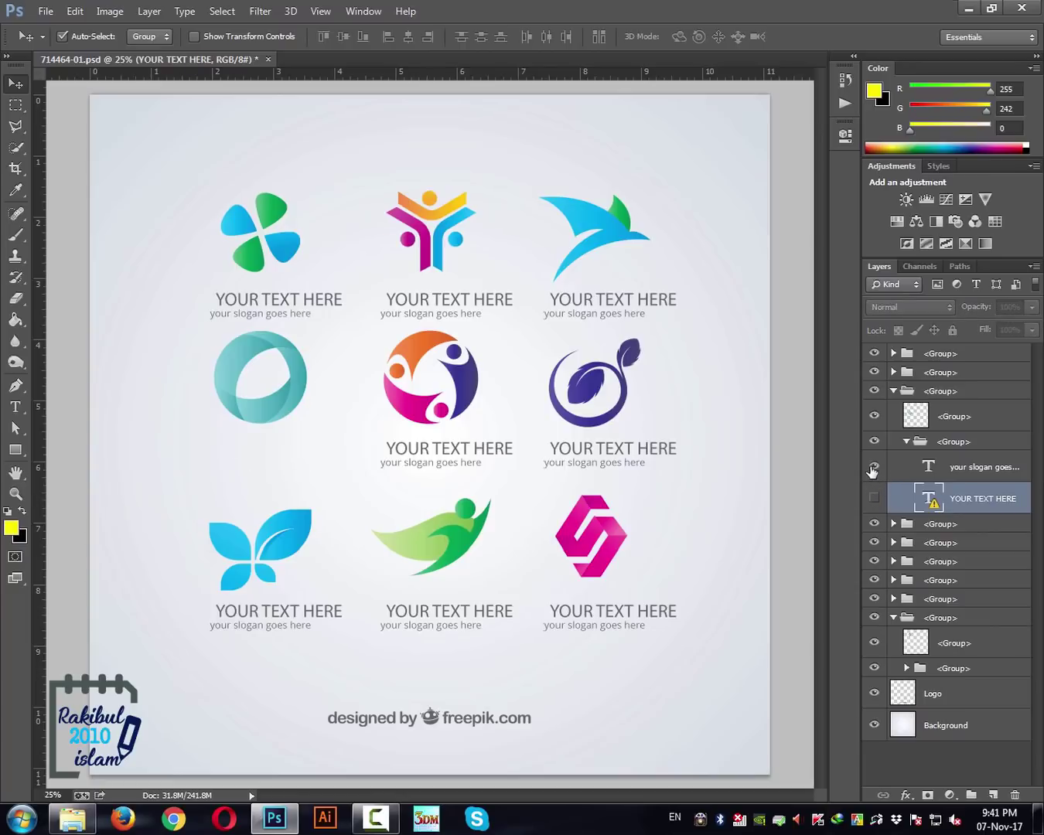
pyautogui.click(874, 498)
pyautogui.click(948, 444)
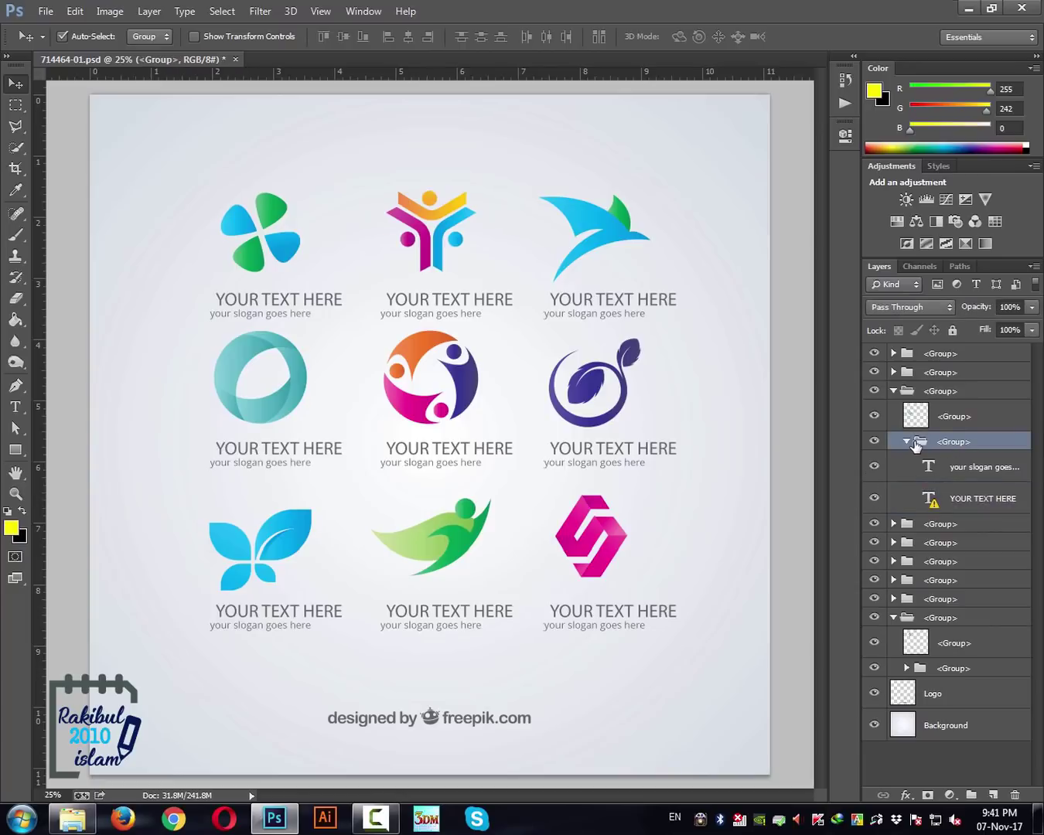
pyautogui.click(906, 441)
pyautogui.click(893, 390)
# Ungroup the topmost group's layers and regroup its released image layer and nested text group.
pyautogui.click(907, 356)
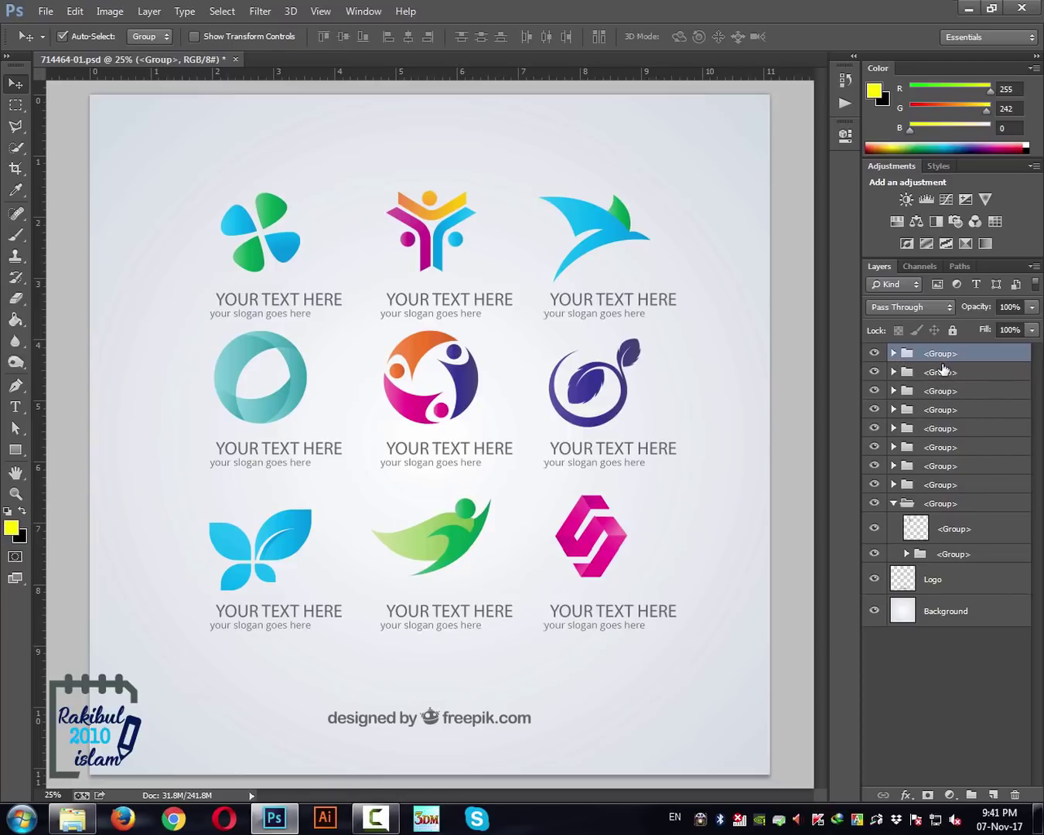
pyautogui.rightClick(940, 356)
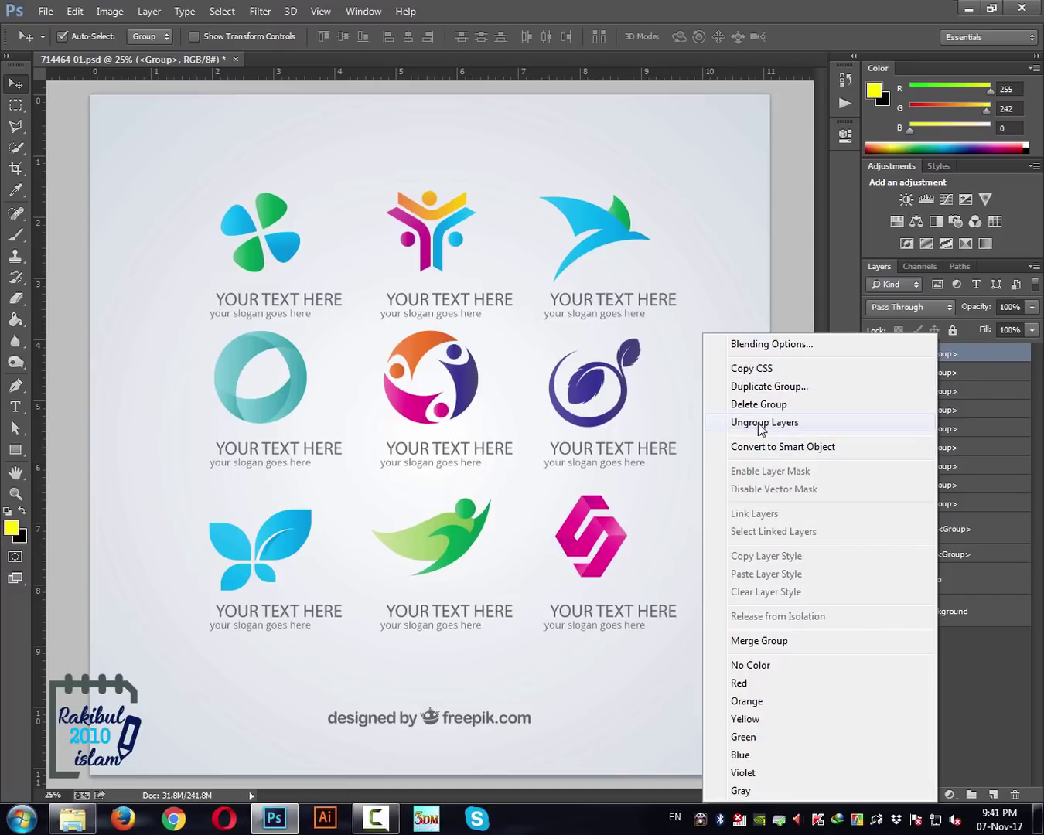
pyautogui.click(799, 425)
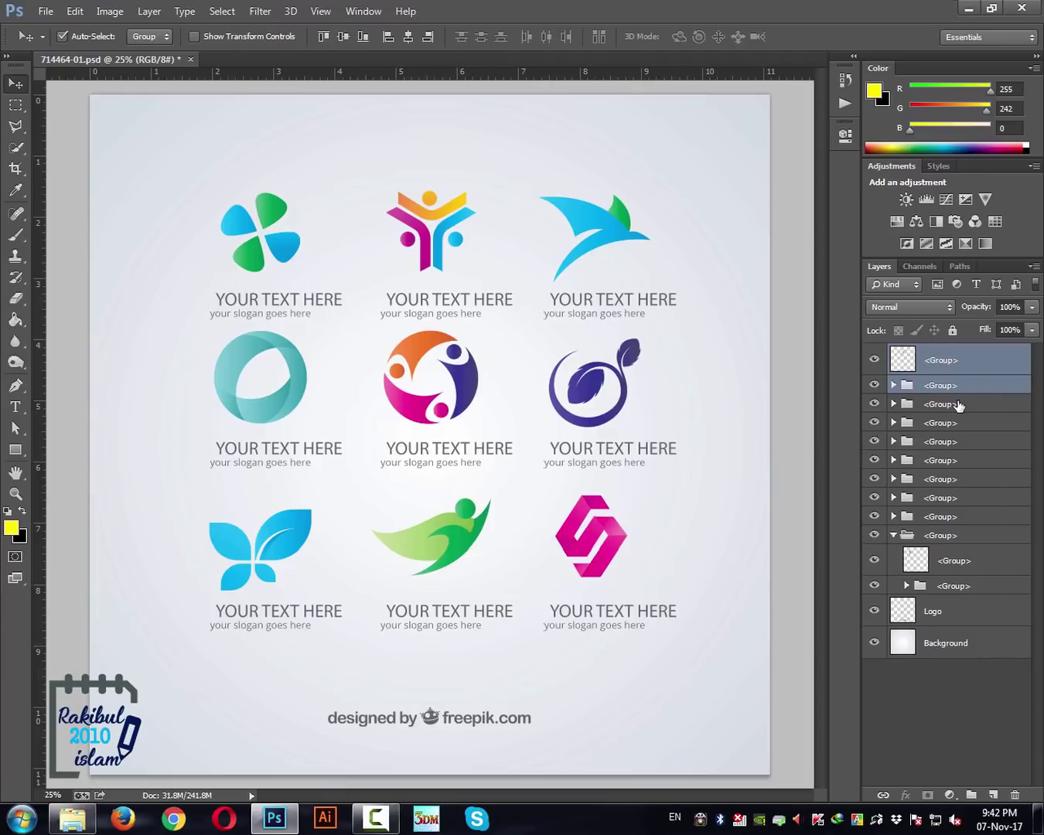
pyautogui.hotkey('ctrl', 'g')
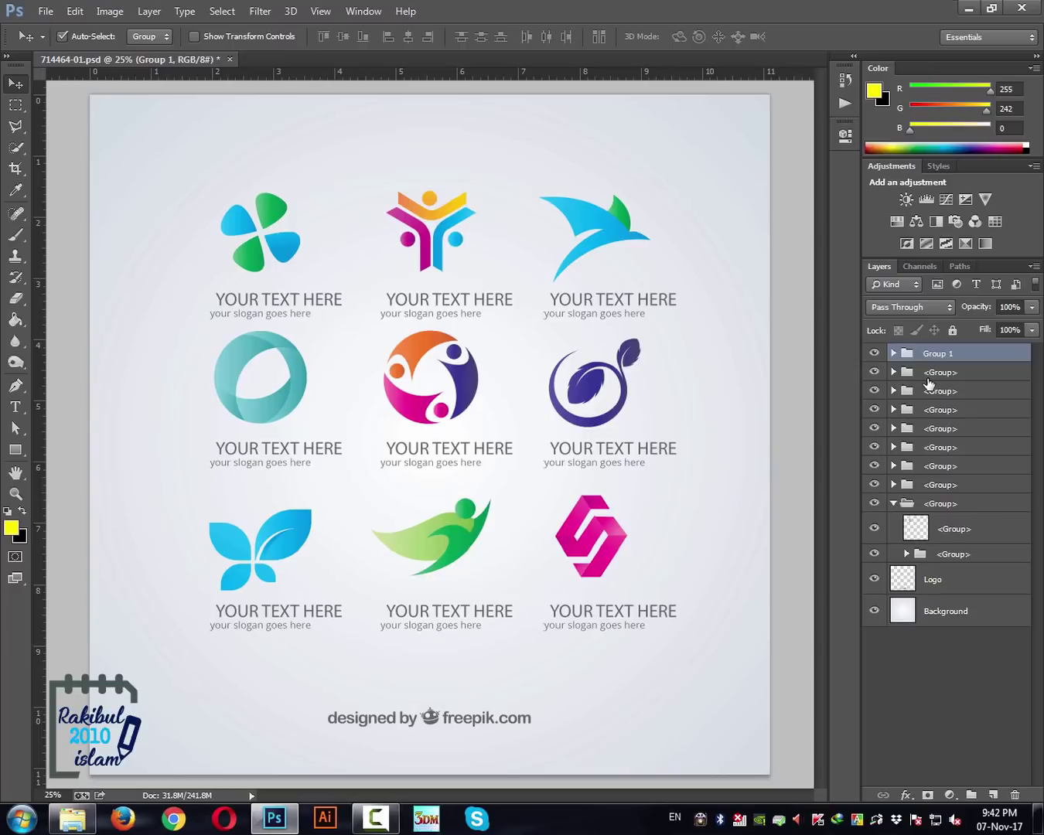
# Group the Logo and Background layers together, check the group's visibility, and undo the grouping.
pyautogui.click(936, 585)
pyautogui.keyDown('shift'); pyautogui.click(943, 611); pyautogui.keyUp('shift')
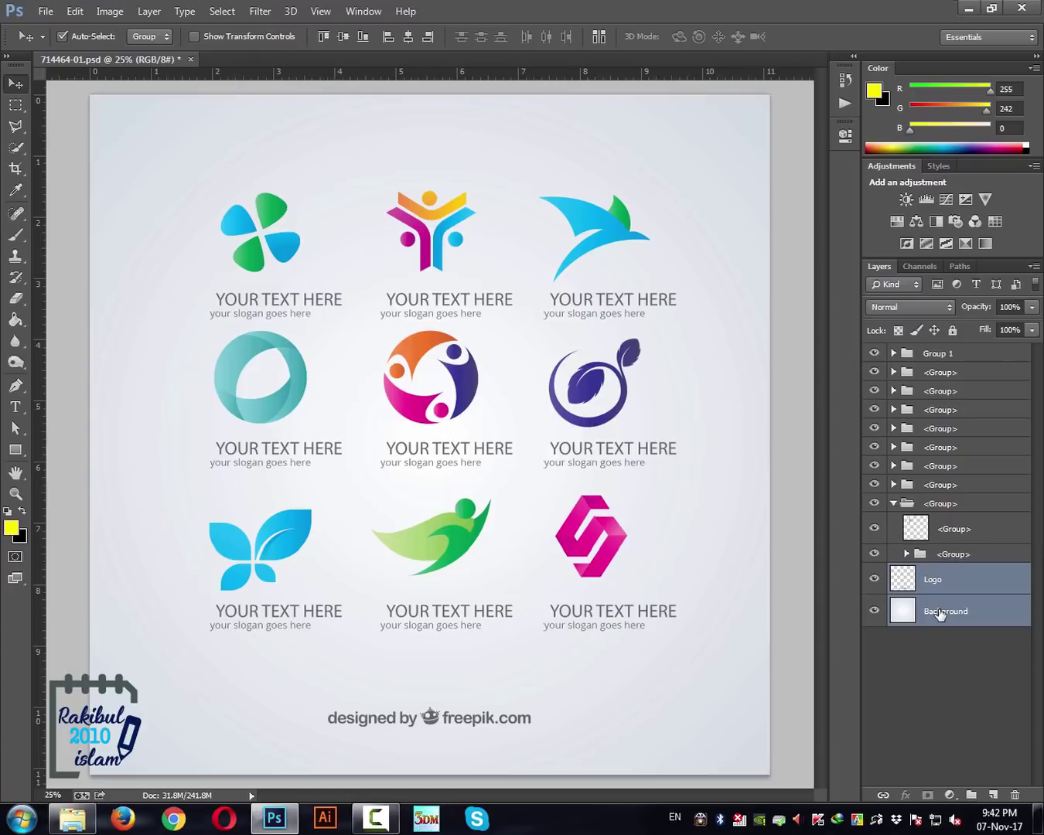
pyautogui.hotkey('ctrl', 'g')
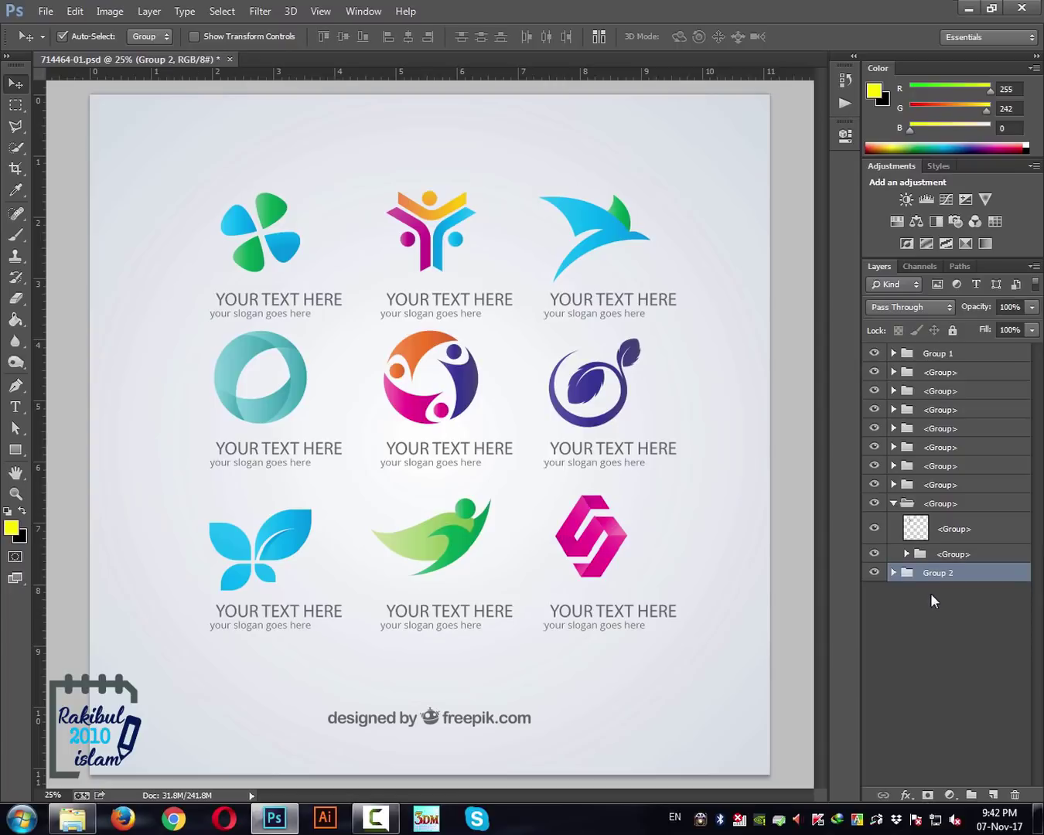
pyautogui.click(874, 574)
pyautogui.hotkey('ctrl', 'z')
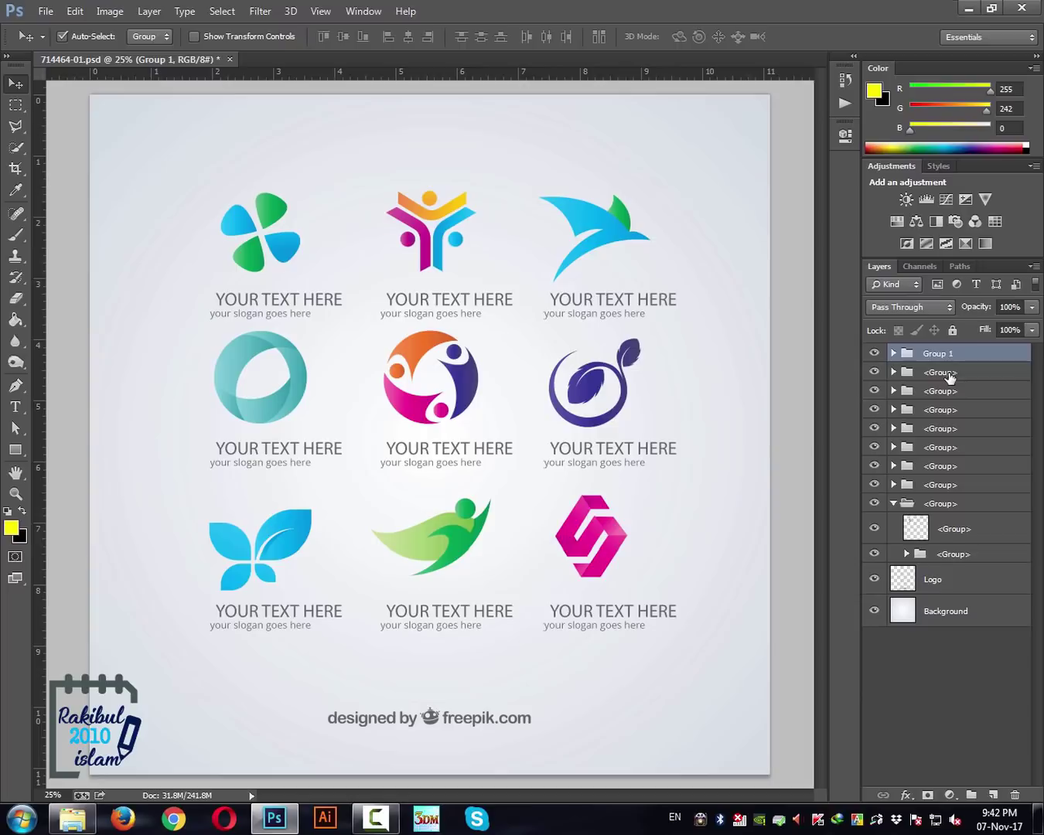
# Combine all nine logo groups, from Group 1 down to the one above the Logo layer, into a parent group and expand it.
pyautogui.keyDown('shift'); pyautogui.click(949, 374); pyautogui.keyUp('shift')
pyautogui.keyDown('shift'); pyautogui.click(948, 394); pyautogui.keyUp('shift')
pyautogui.keyDown('shift'); pyautogui.click(951, 411); pyautogui.keyUp('shift')
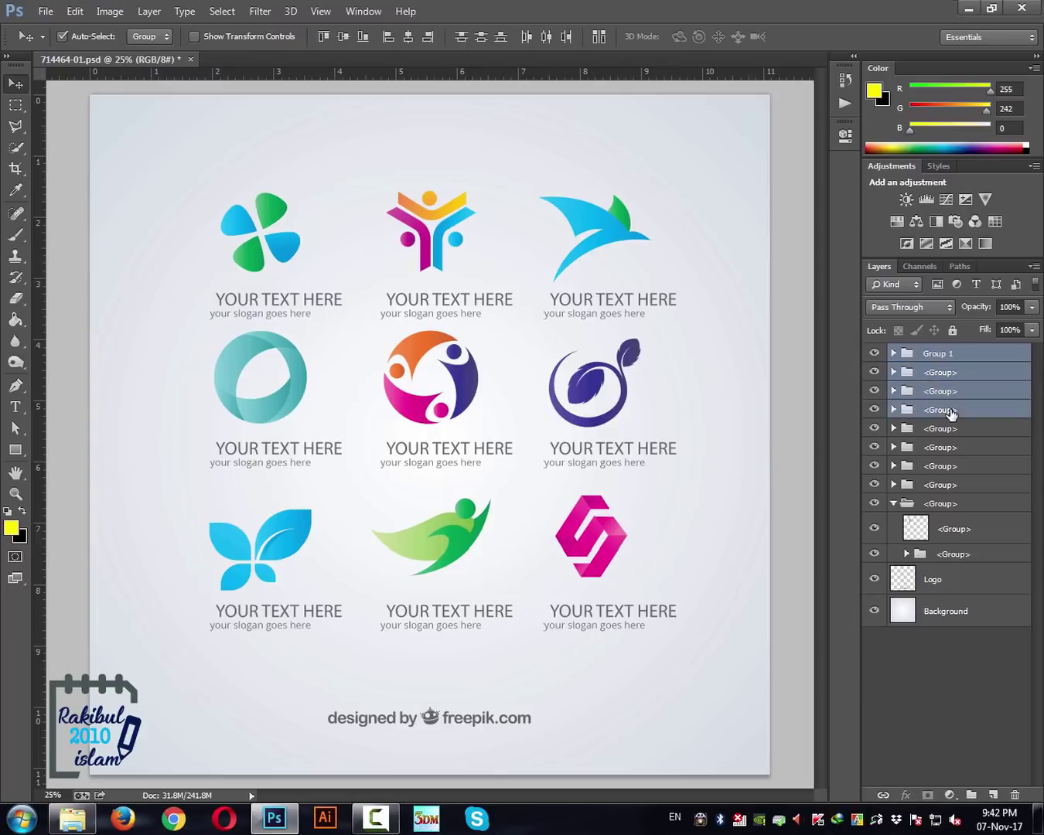
pyautogui.keyDown('shift'); pyautogui.click(947, 431); pyautogui.keyUp('shift')
pyautogui.keyDown('shift'); pyautogui.click(945, 449); pyautogui.keyUp('shift')
pyautogui.keyDown('shift'); pyautogui.click(942, 467); pyautogui.keyUp('shift')
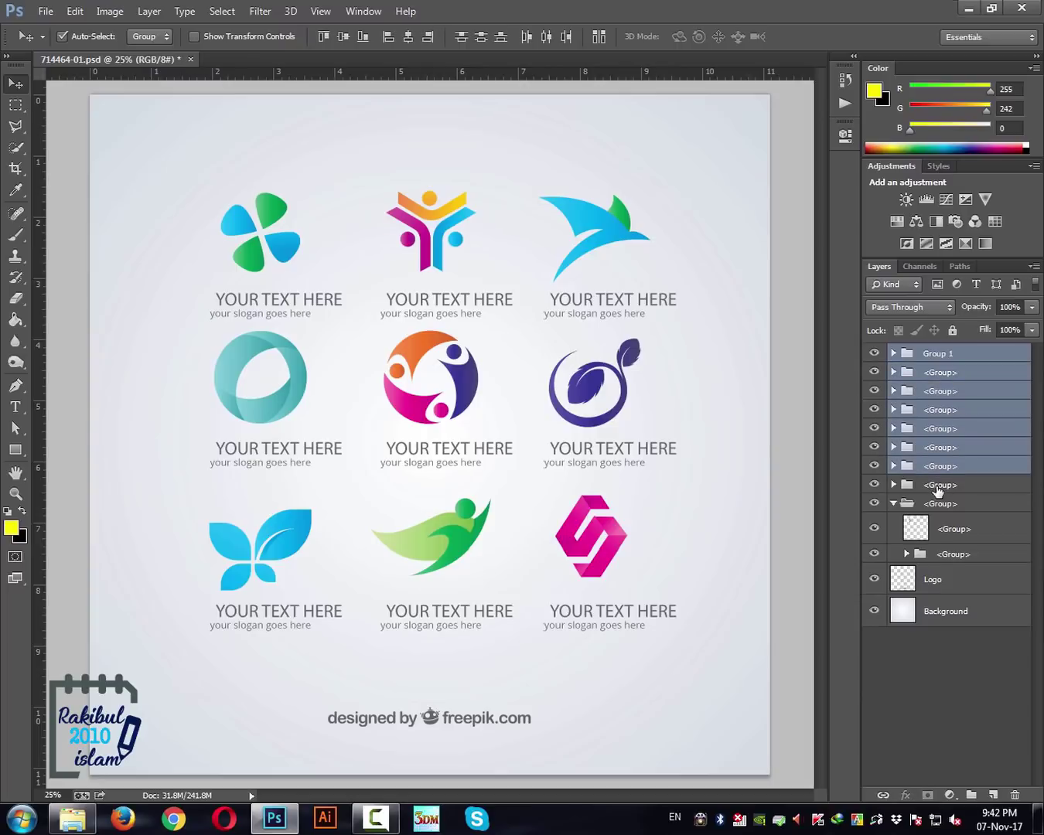
pyautogui.keyDown('shift'); pyautogui.click(941, 484); pyautogui.keyUp('shift')
pyautogui.keyDown('shift'); pyautogui.click(937, 504); pyautogui.keyUp('shift')
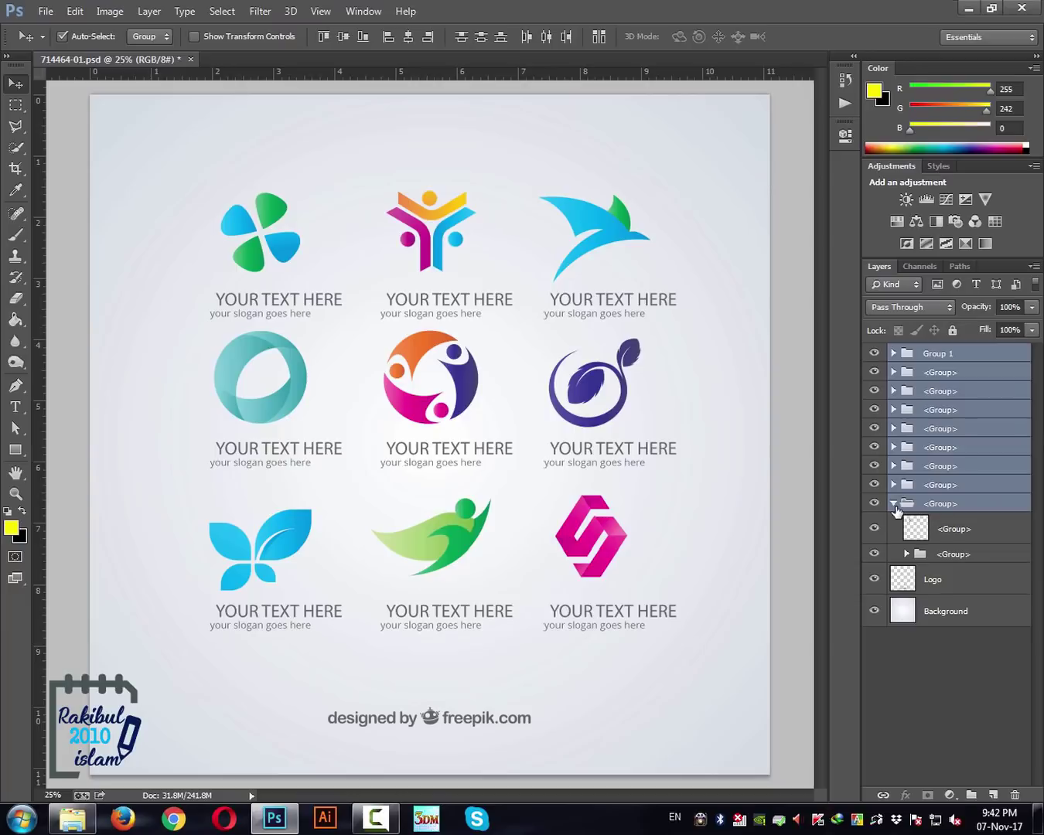
pyautogui.click(894, 504)
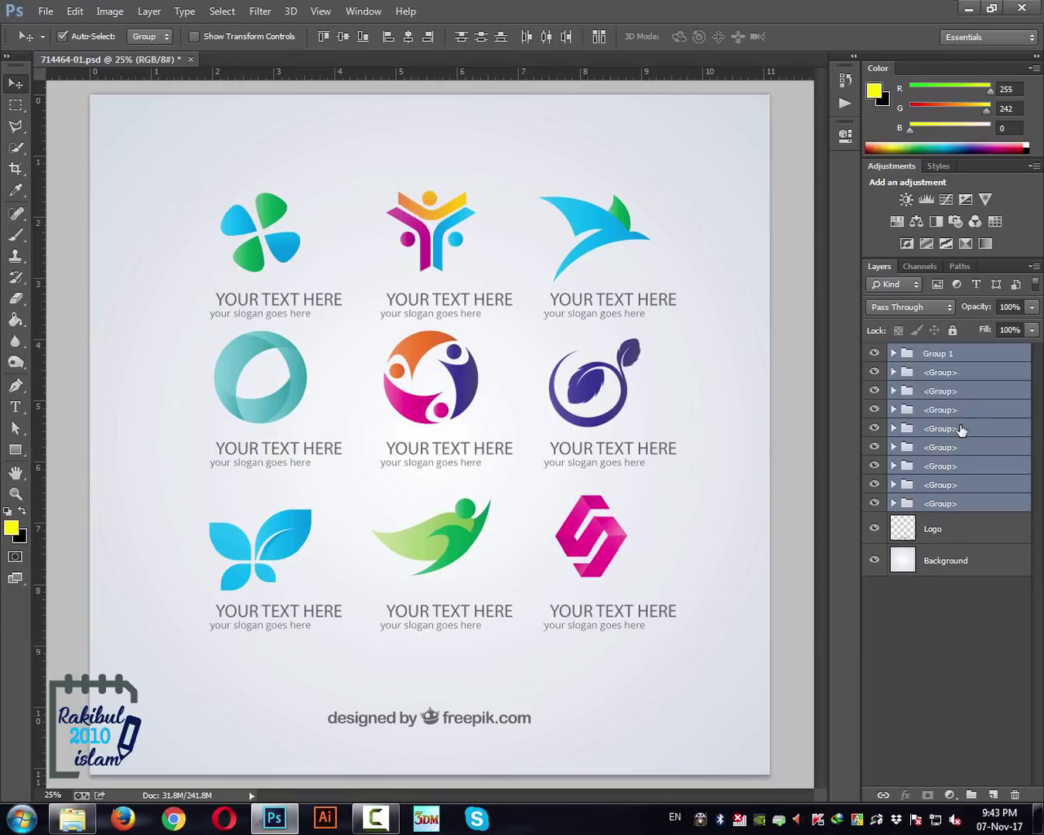
pyautogui.hotkey('ctrl', 'g')
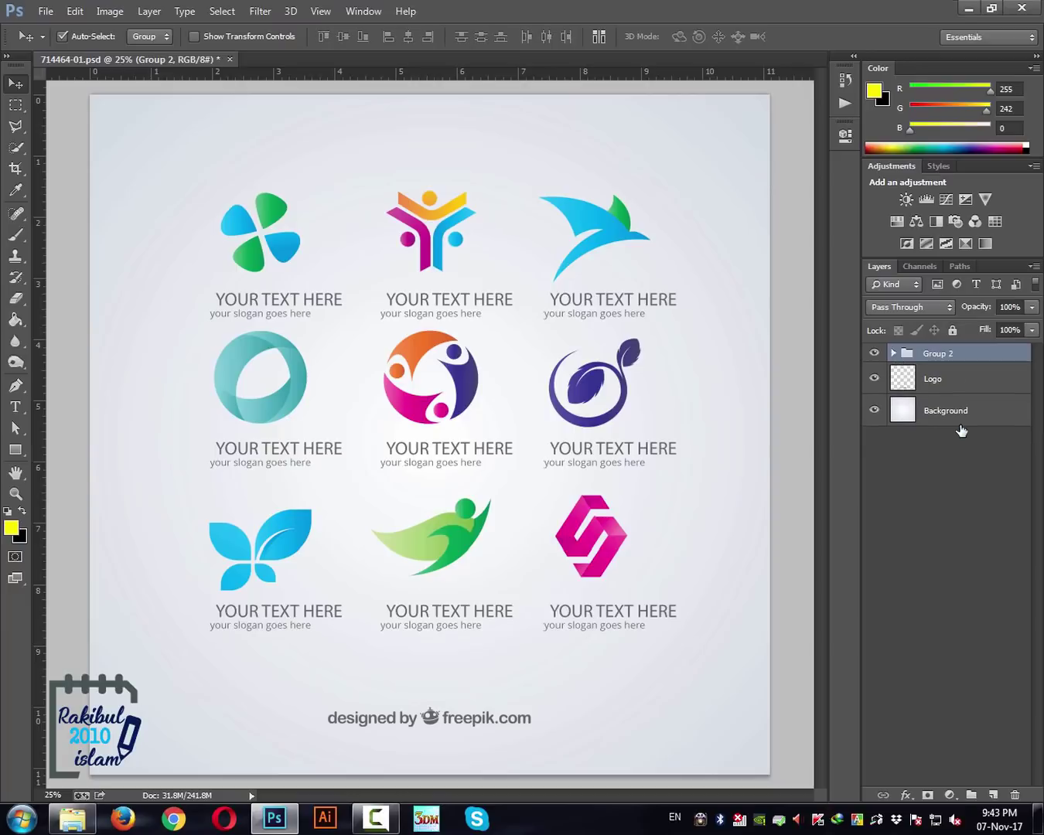
pyautogui.click(894, 354)
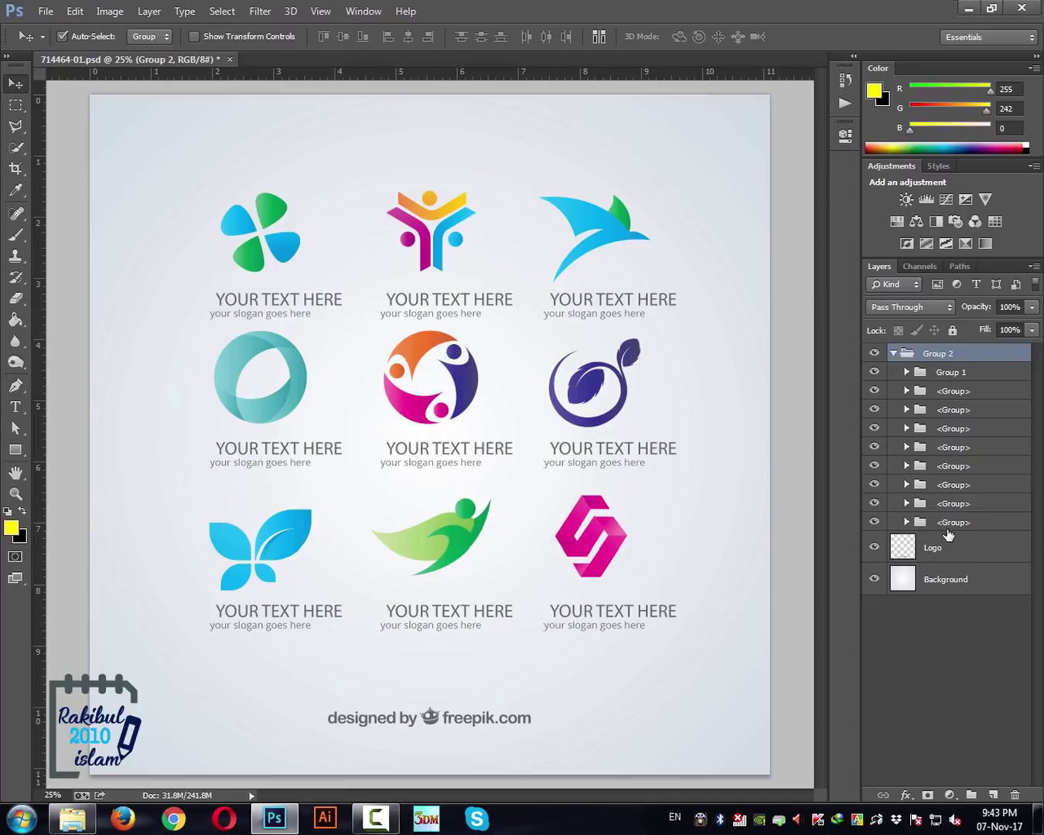
# Toggle the parent group's visibility several times to show its effect on all nine logos, and ungroup it.
pyautogui.click(874, 354)
pyautogui.click(874, 353)
pyautogui.click(873, 353)
pyautogui.click(874, 354)
pyautogui.click(872, 354)
pyautogui.click(873, 353)
pyautogui.hotkey('ctrl', 'shift', 'g')
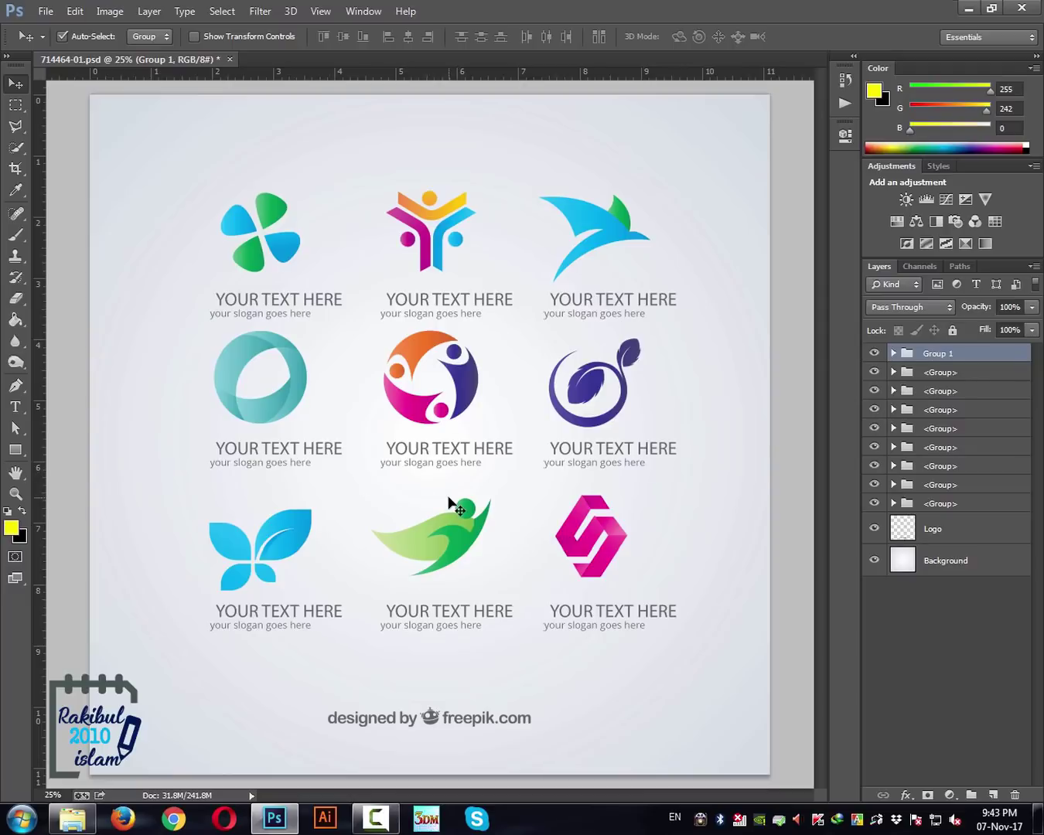
# Set Group 1's blend mode to Normal and deselect all layers.
pyautogui.click(898, 308)
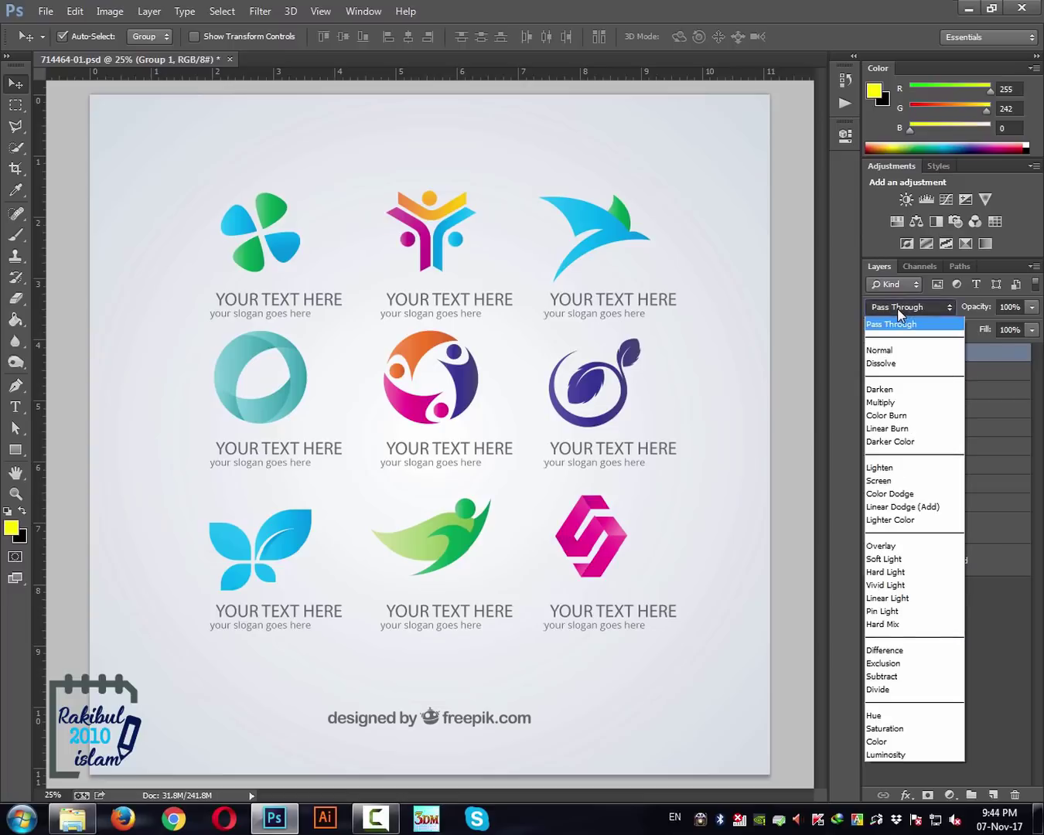
pyautogui.click(901, 351)
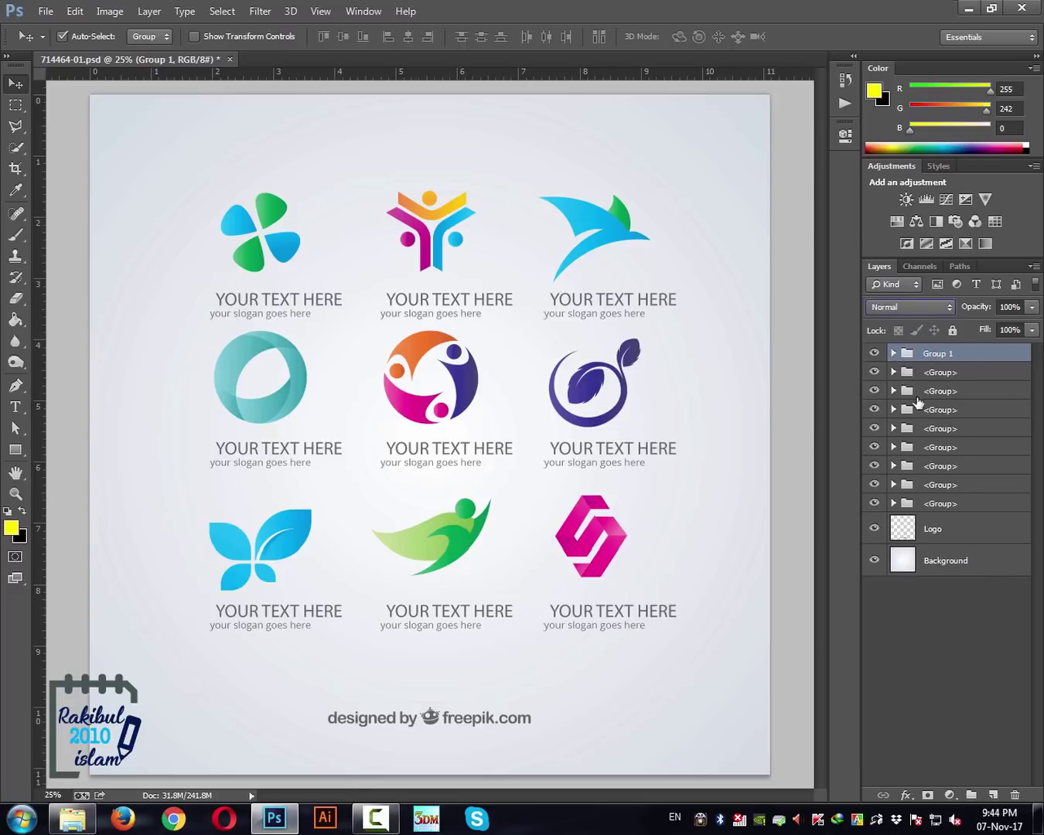
pyautogui.click(893, 609)
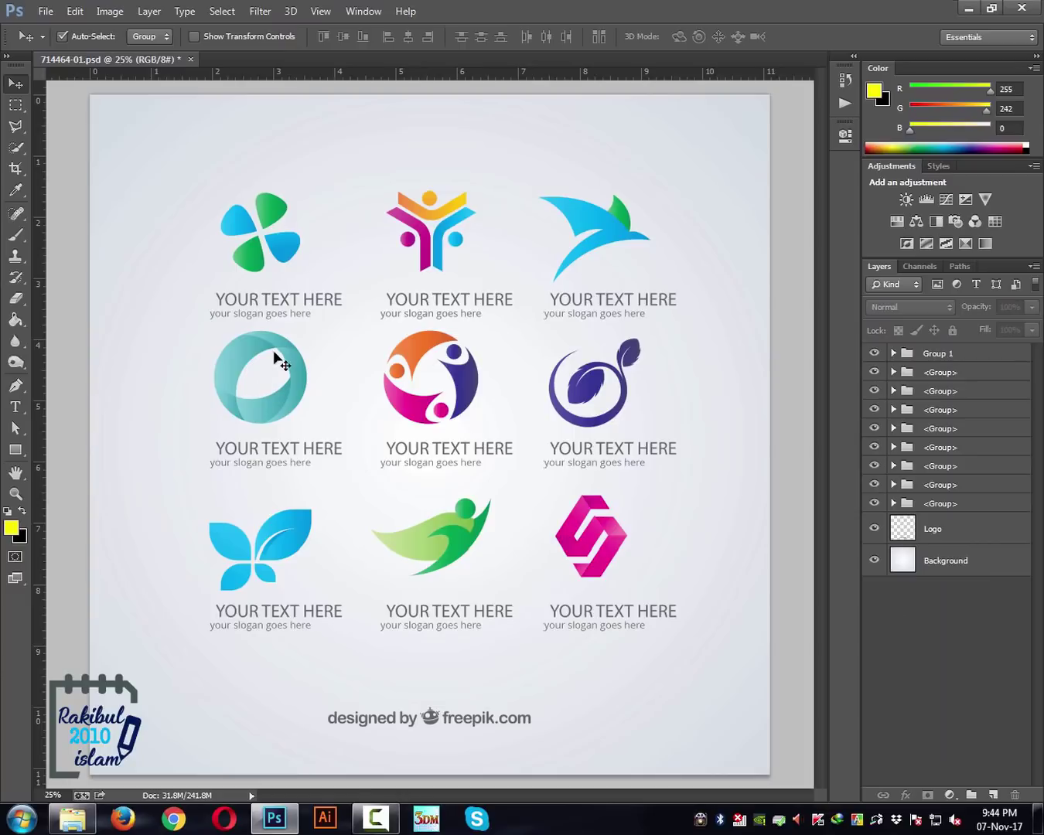
# Set the Move tool's Auto-Select to Layer and move the teal ring logo over the magenta S-shaped logo.
pyautogui.click(151, 37)
pyautogui.moveTo(255, 363); pyautogui.dragTo(565, 509)
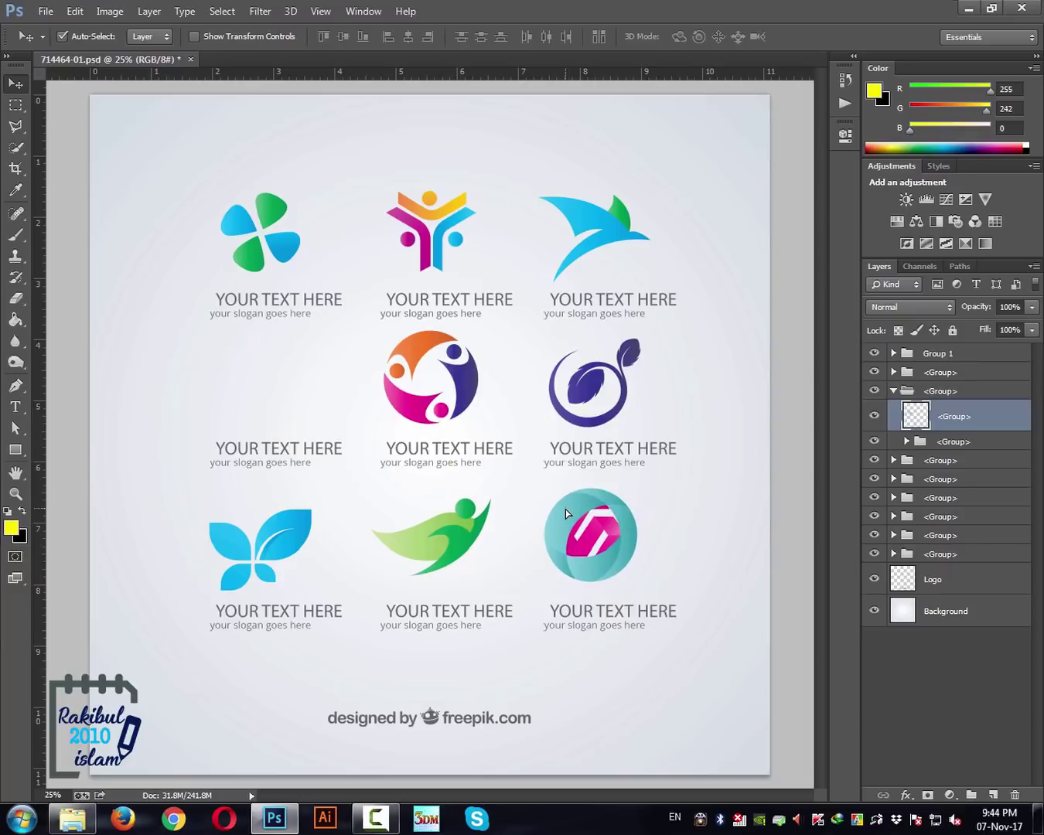
# Rotate the magenta S-shaped logo clockwise beneath the teal ring with Free Transform.
pyautogui.click(598, 534)
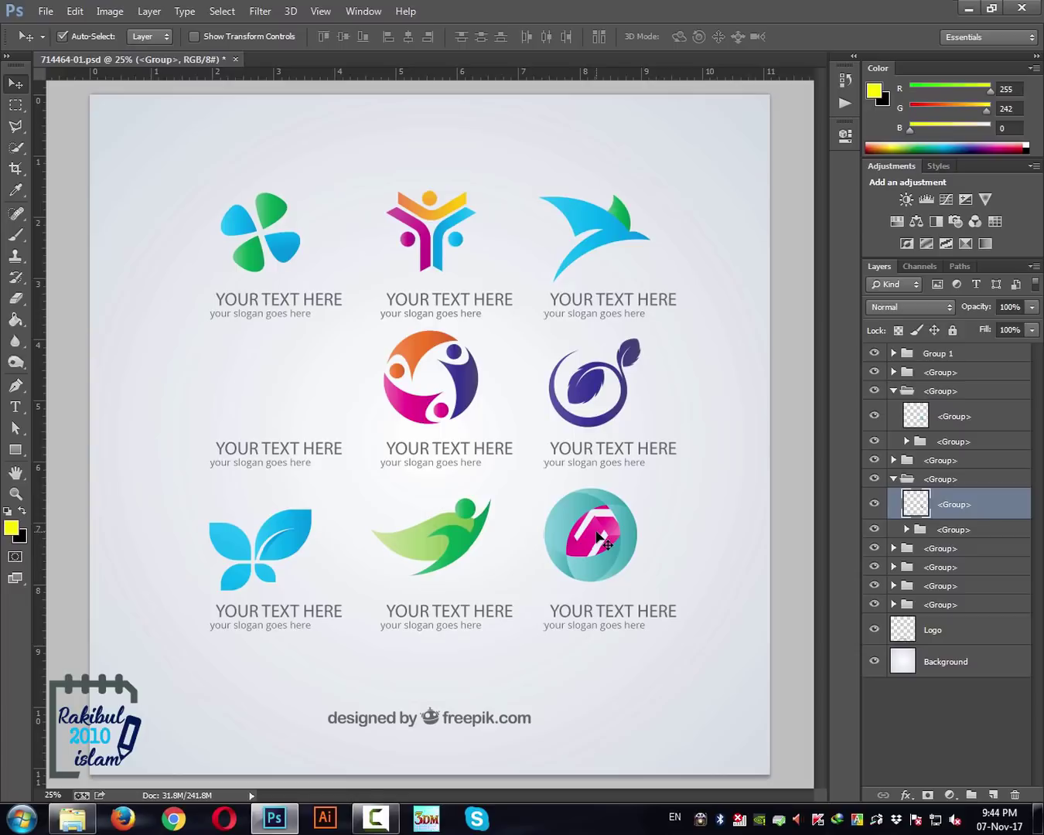
pyautogui.hotkey('ctrl', 't')
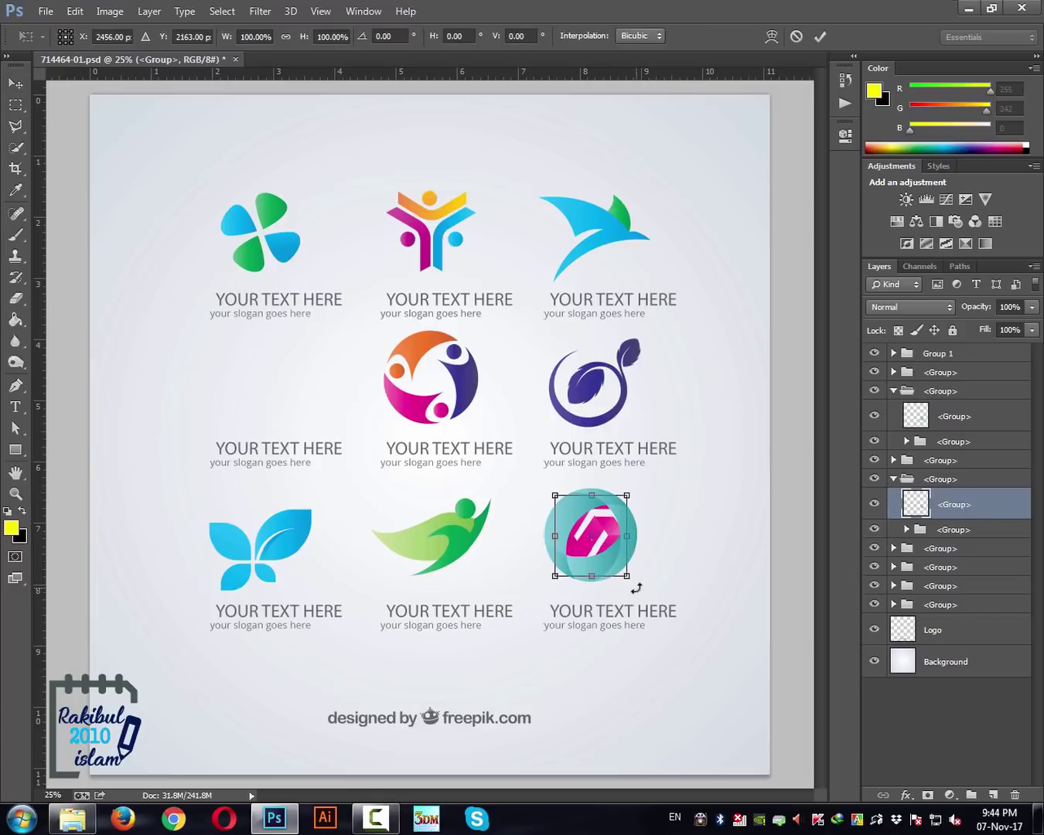
pyautogui.moveTo(636, 589); pyautogui.dragTo(586, 606)
pyautogui.press('Return')
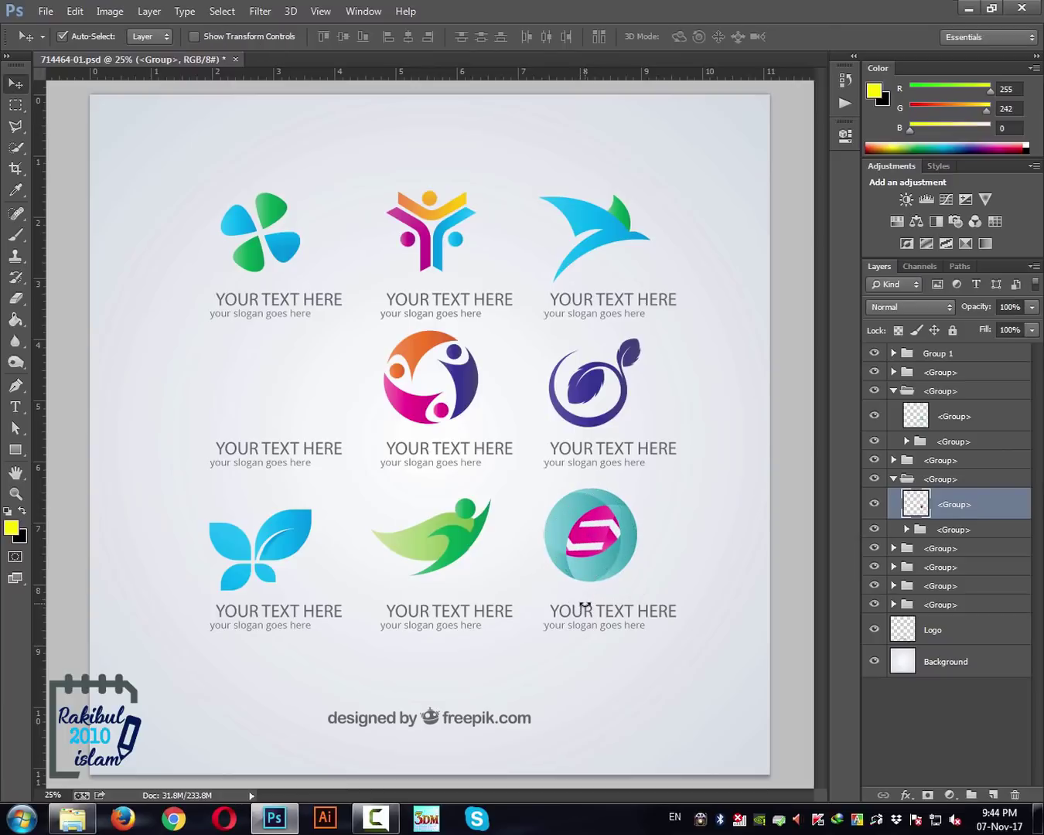
# Fine-tune the magenta logo with a slight further clockwise rotation inside the teal ring.
pyautogui.scroll(2, 617, 516)
pyautogui.scroll(2, 617, 516)
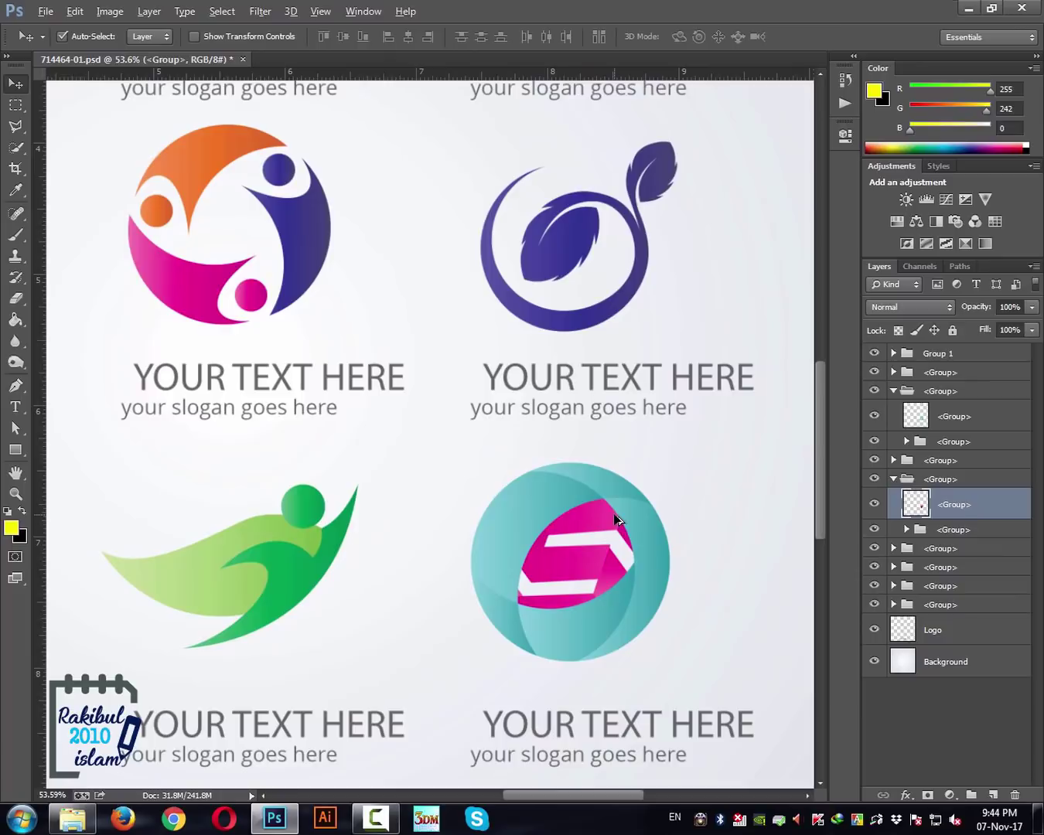
pyautogui.moveTo(583, 613); pyautogui.dragTo(547, 419)
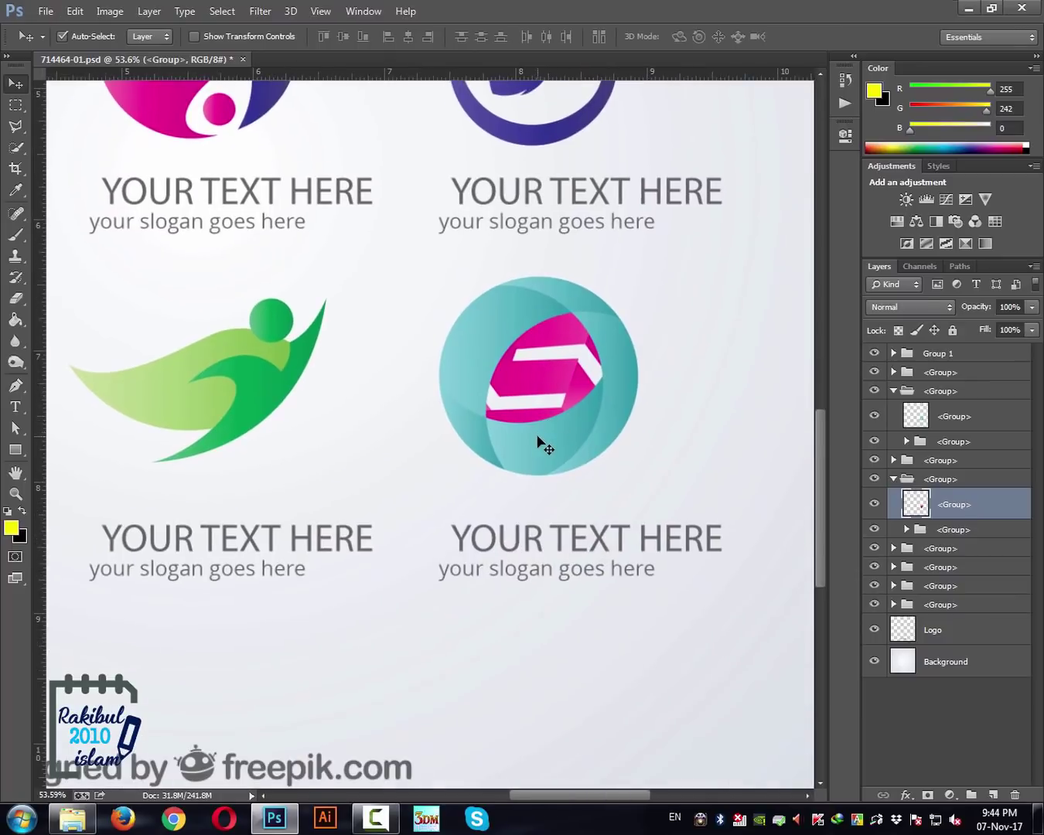
pyautogui.hotkey('ctrl', 't')
pyautogui.moveTo(627, 470); pyautogui.dragTo(616, 472)
pyautogui.press('Return')
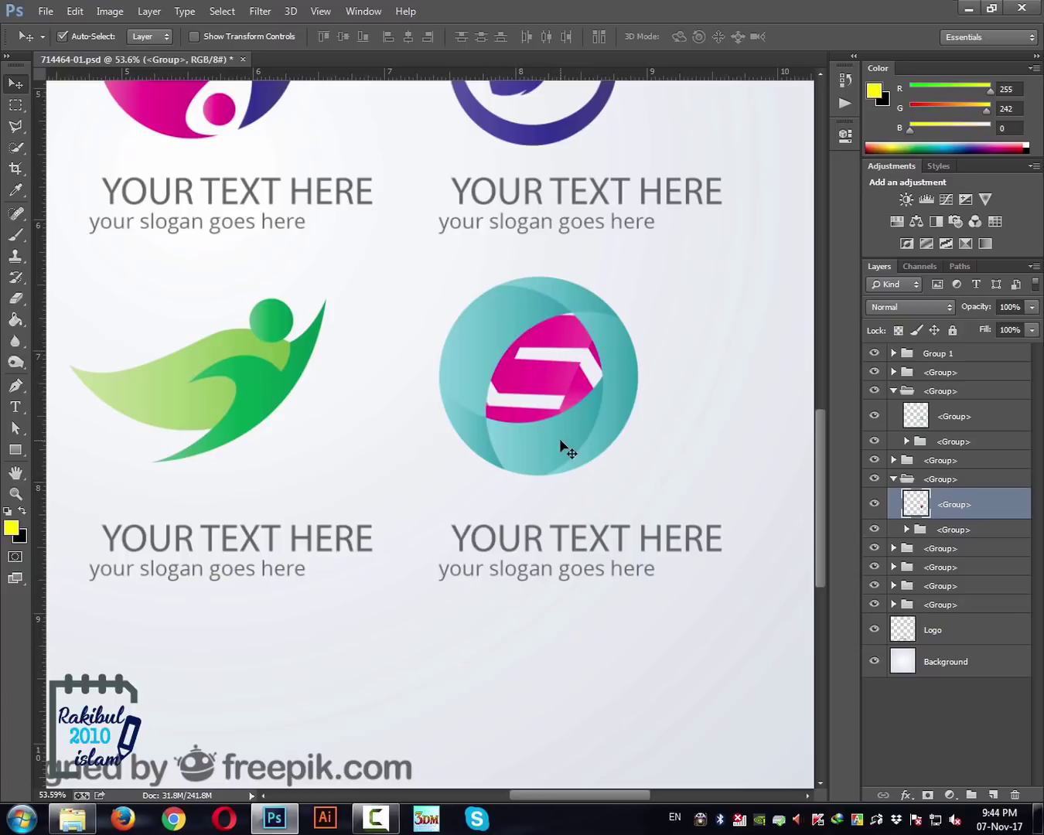
# Try the Multiply and Color Burn blend modes on the teal ring logo's layer and set it to Darker Color.
pyautogui.click(515, 316)
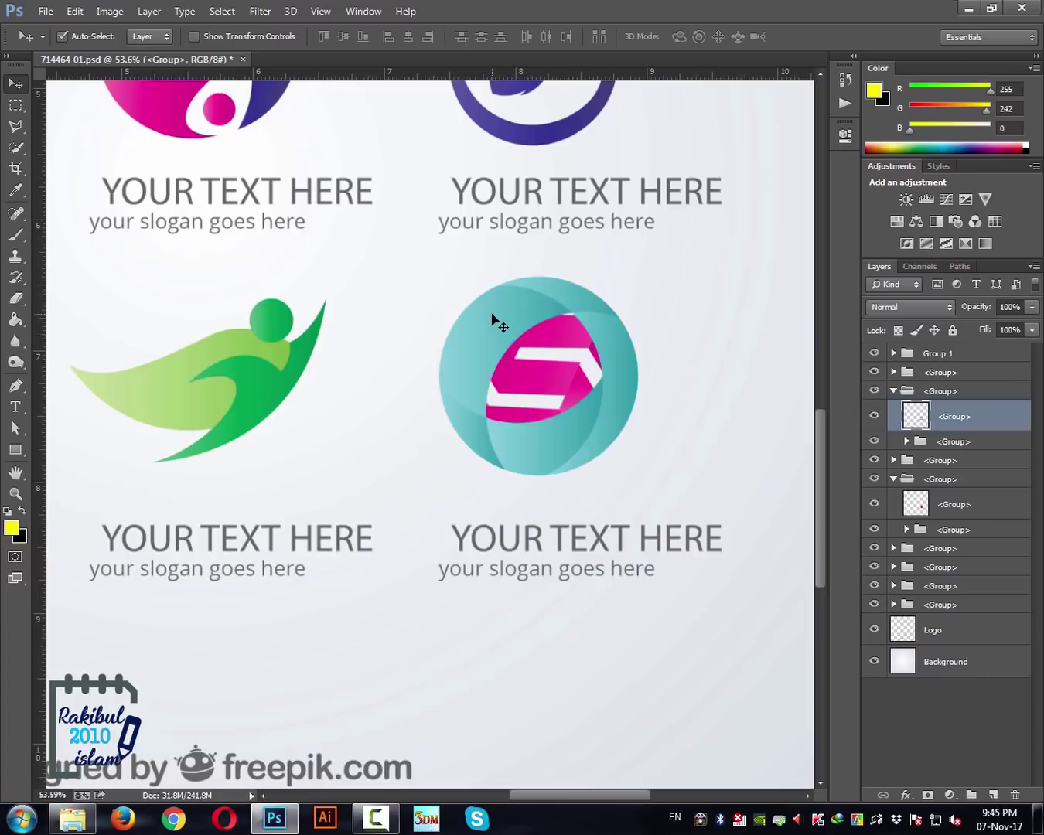
pyautogui.click(886, 308)
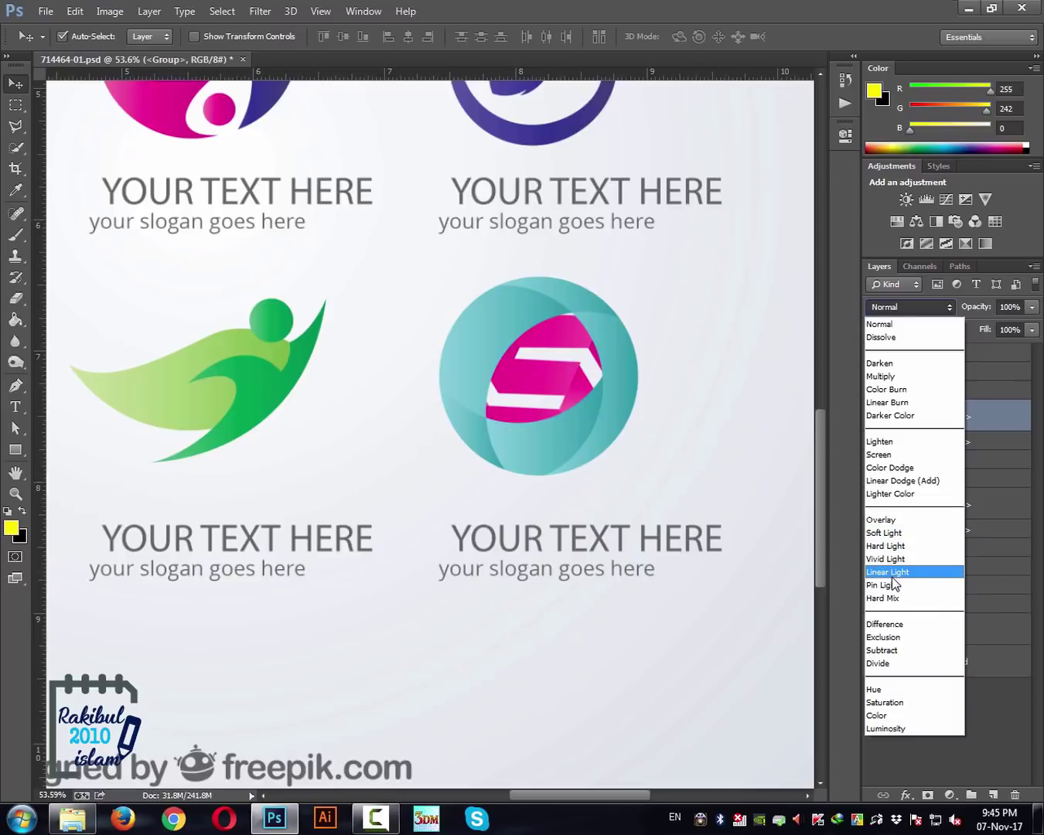
pyautogui.click(884, 376)
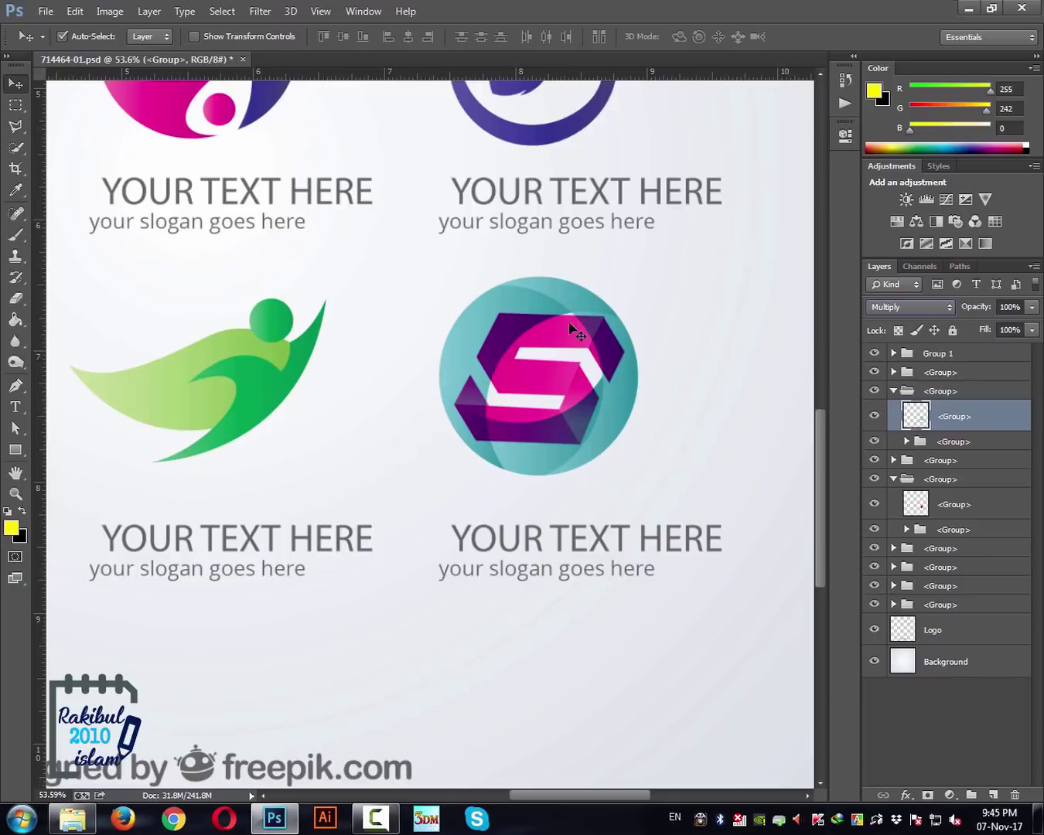
pyautogui.click(895, 308)
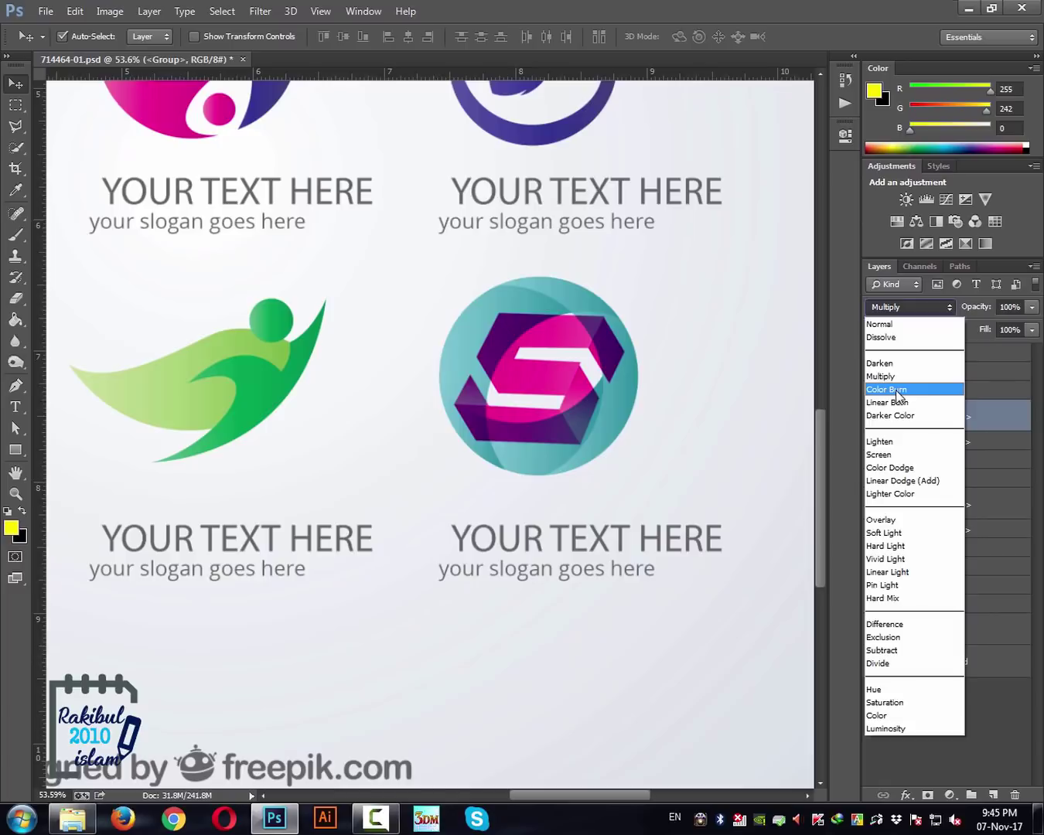
pyautogui.click(898, 391)
pyautogui.click(909, 306)
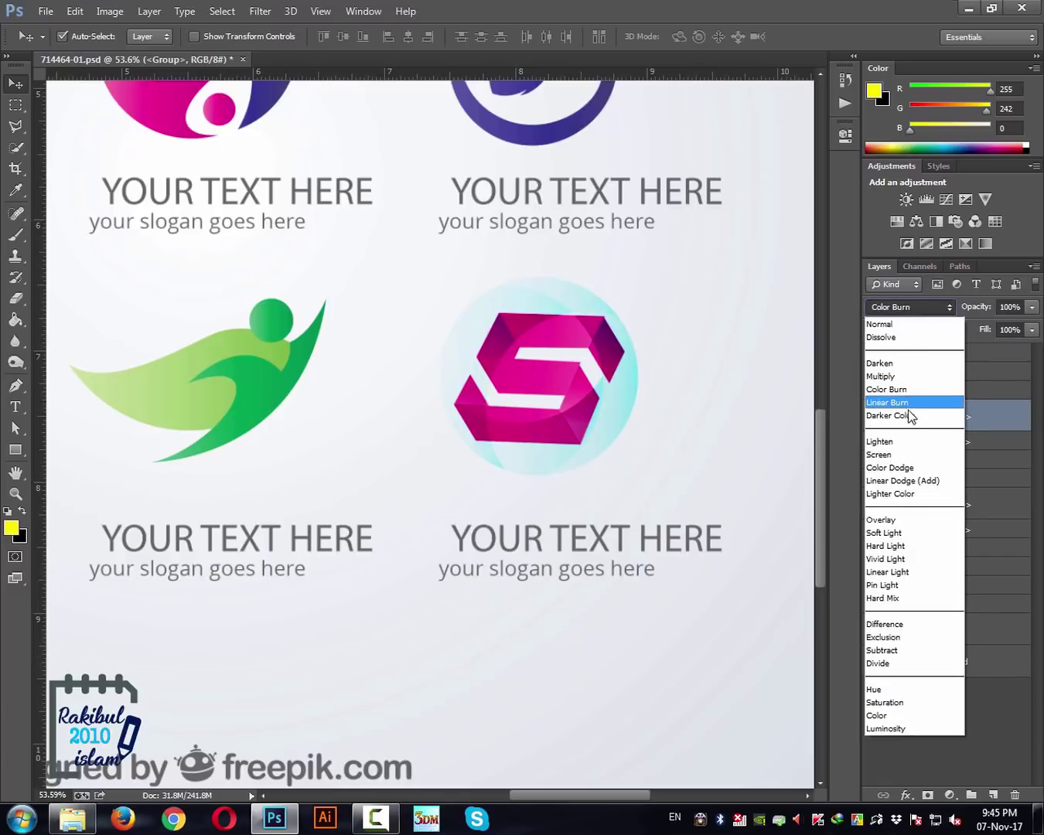
pyautogui.click(909, 416)
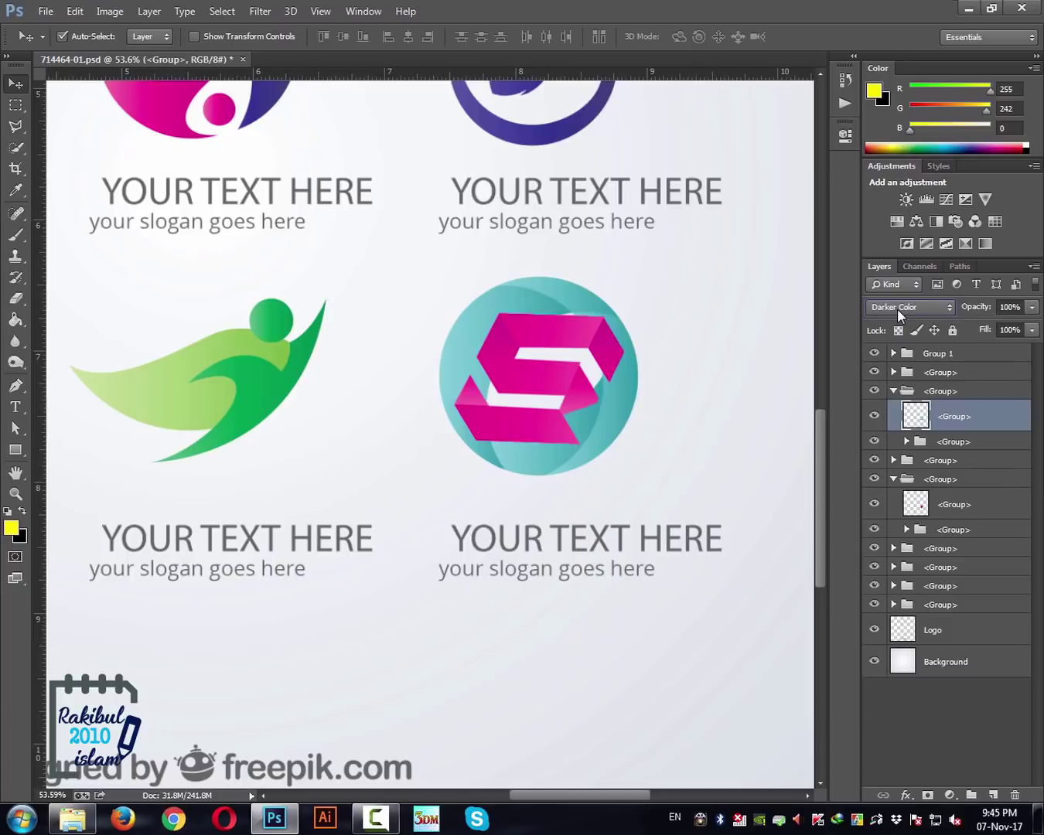
# Try the Screen, Linear Dodge (Add), Overlay, Hard Light and Vivid Light blend modes on the teal ring logo's layer and return it to Normal.
pyautogui.scroll(-2, 898, 309)
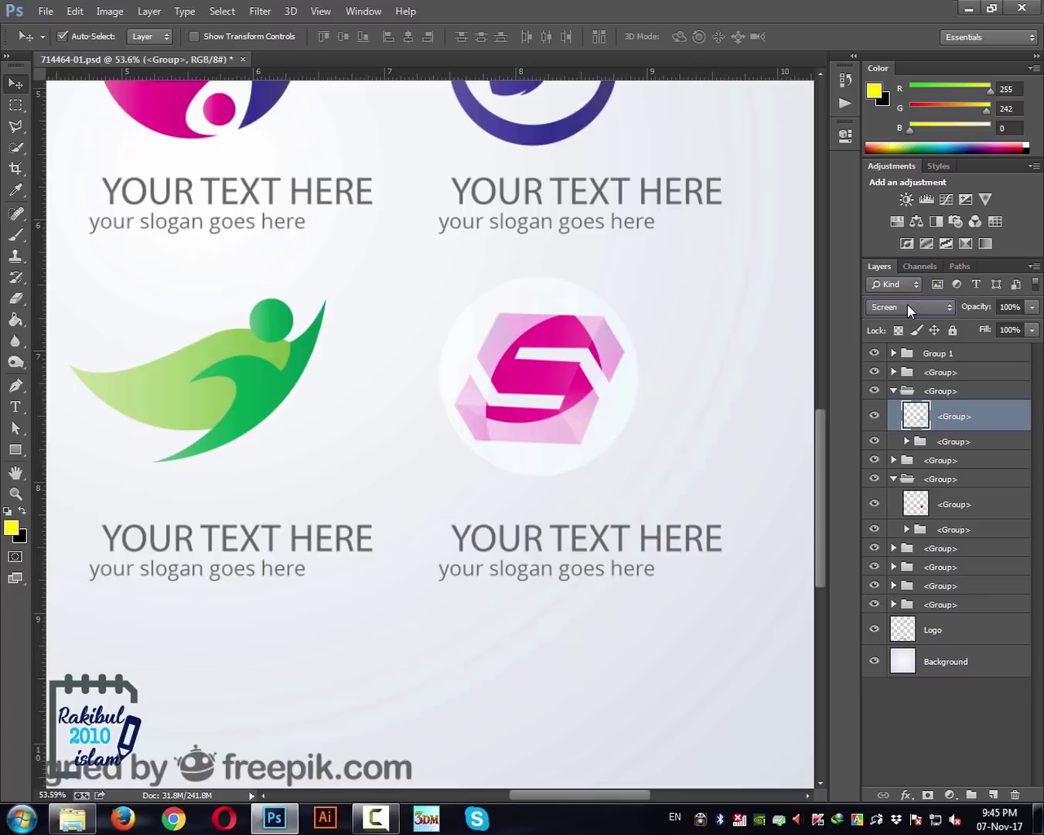
pyautogui.scroll(-1, 908, 305)
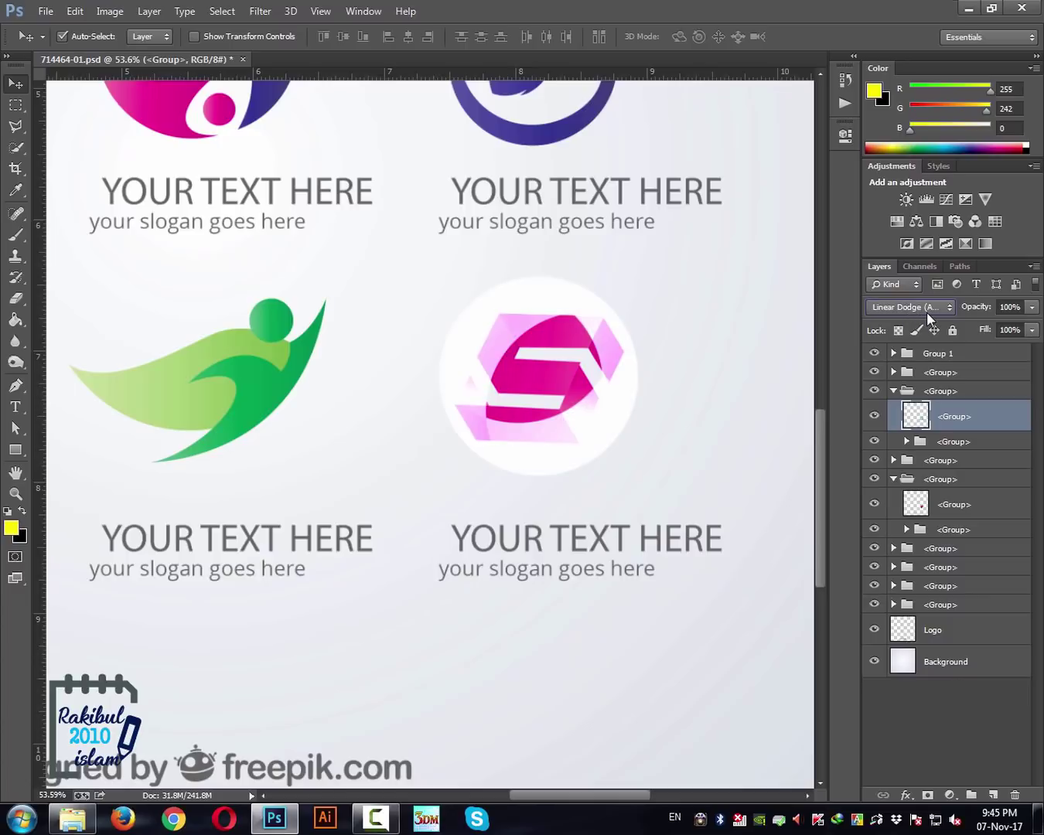
pyautogui.scroll(-1, 927, 311)
pyautogui.scroll(-1, 926, 310)
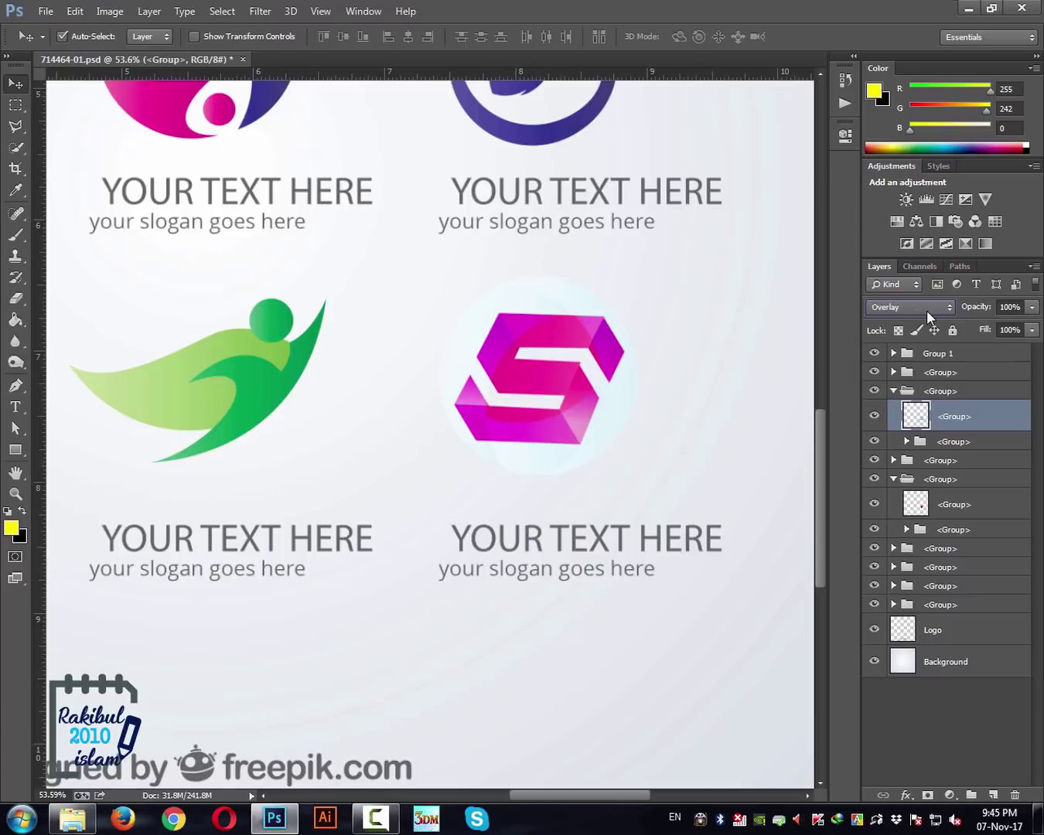
pyautogui.scroll(-1, 926, 309)
pyautogui.scroll(-1, 925, 308)
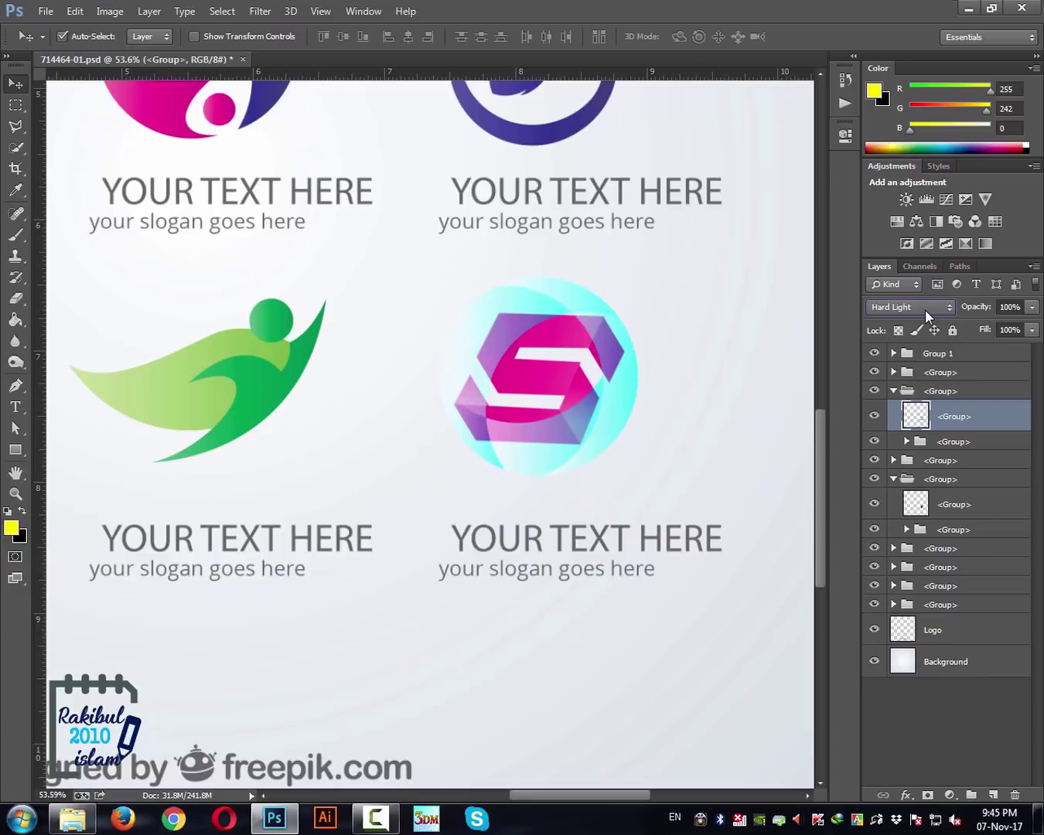
pyautogui.scroll(-1, 925, 309)
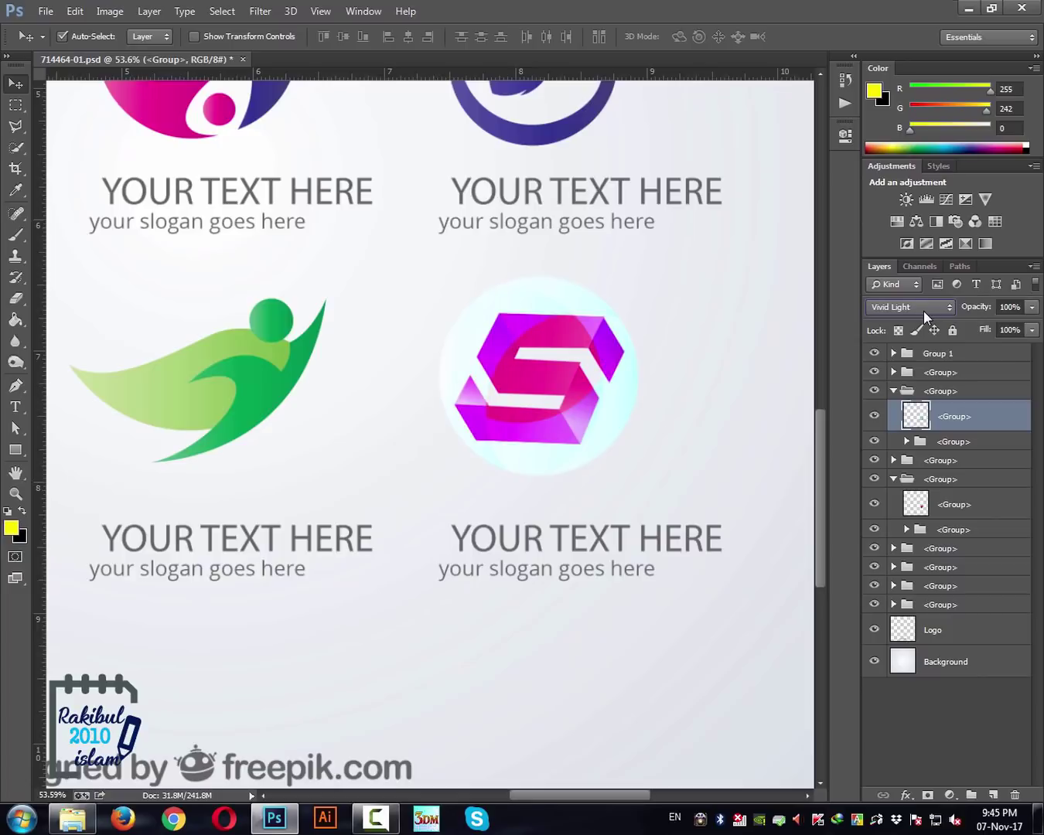
pyautogui.scroll(-1, 921, 311)
pyautogui.scroll(16, 921, 312)
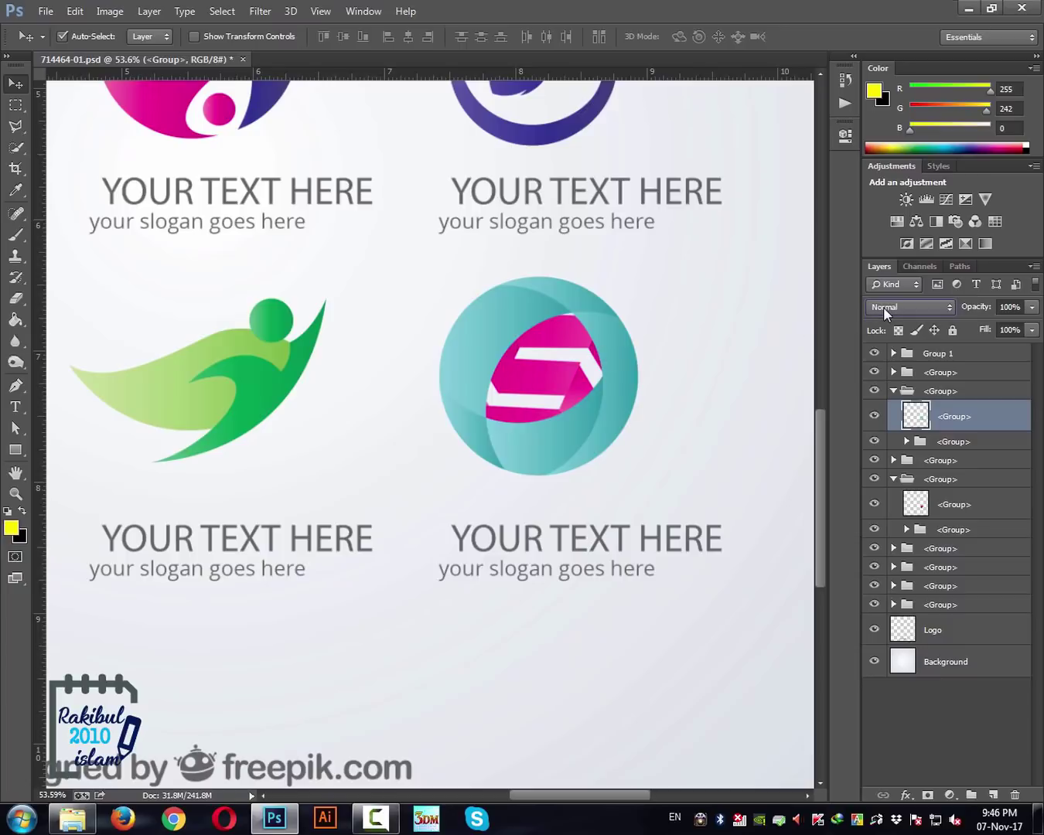
# Select the teal ring logo's layer and lower its opacity, trying 50% and 75% before settling on 87%.
pyautogui.click(716, 341)
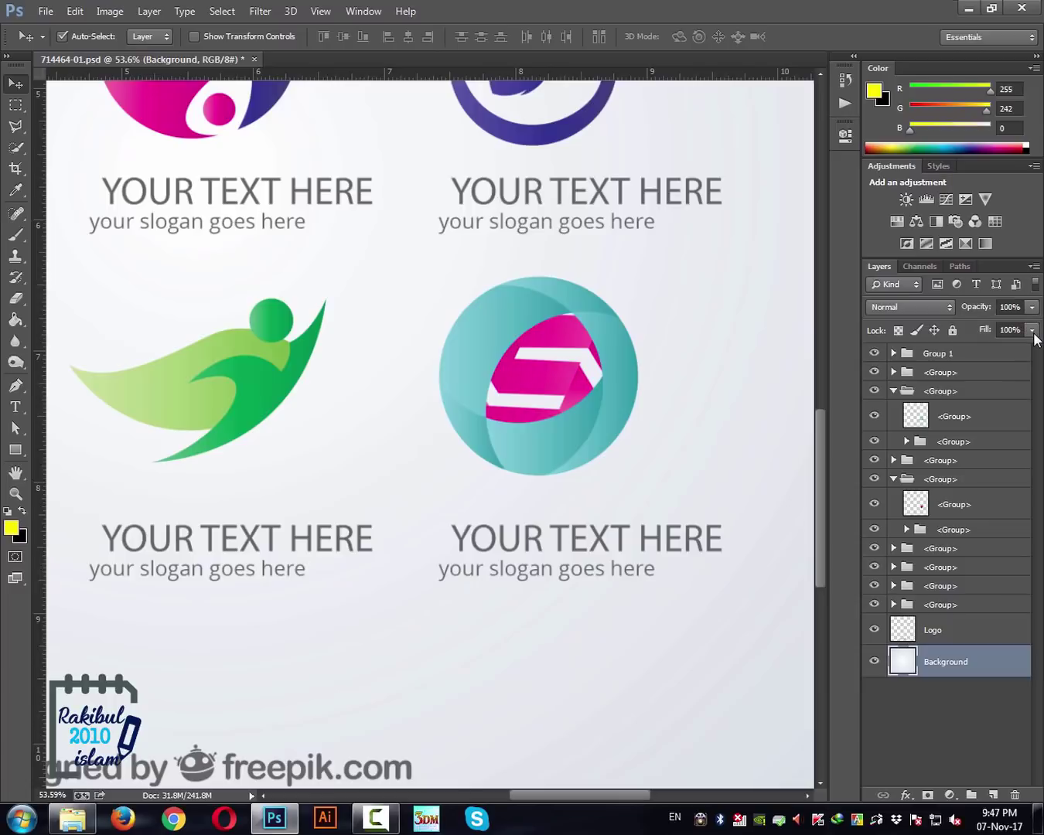
pyautogui.click(530, 345)
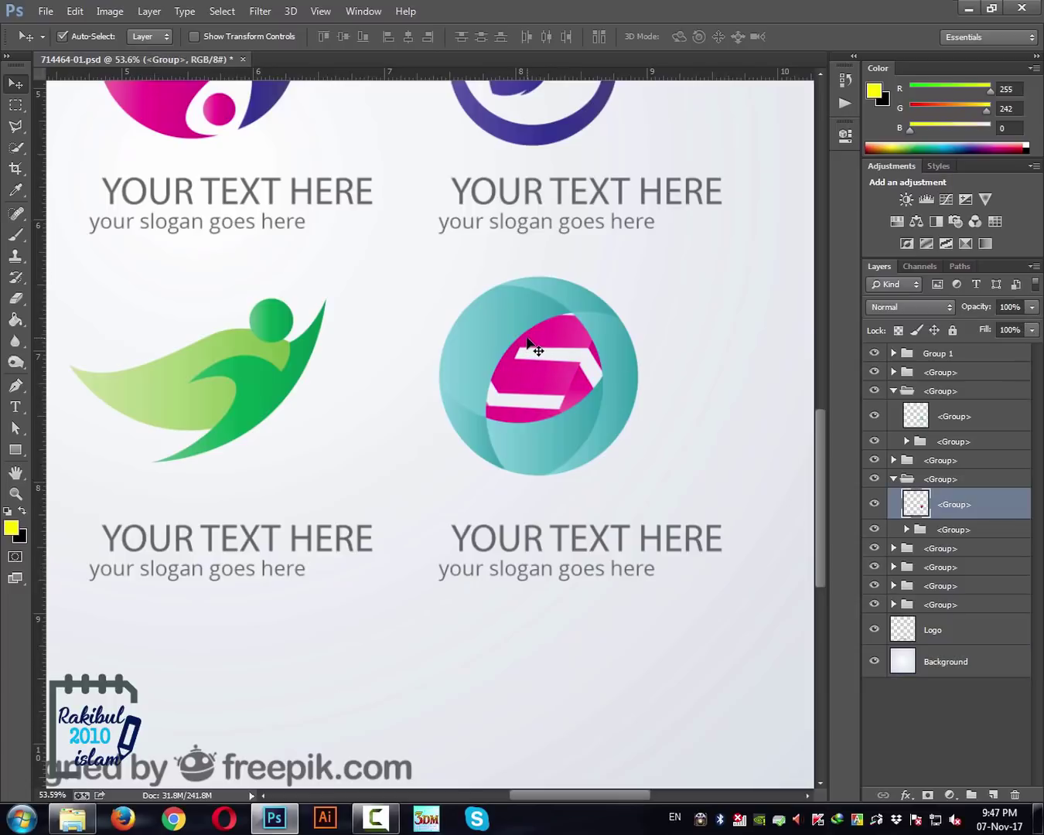
pyautogui.click(521, 320)
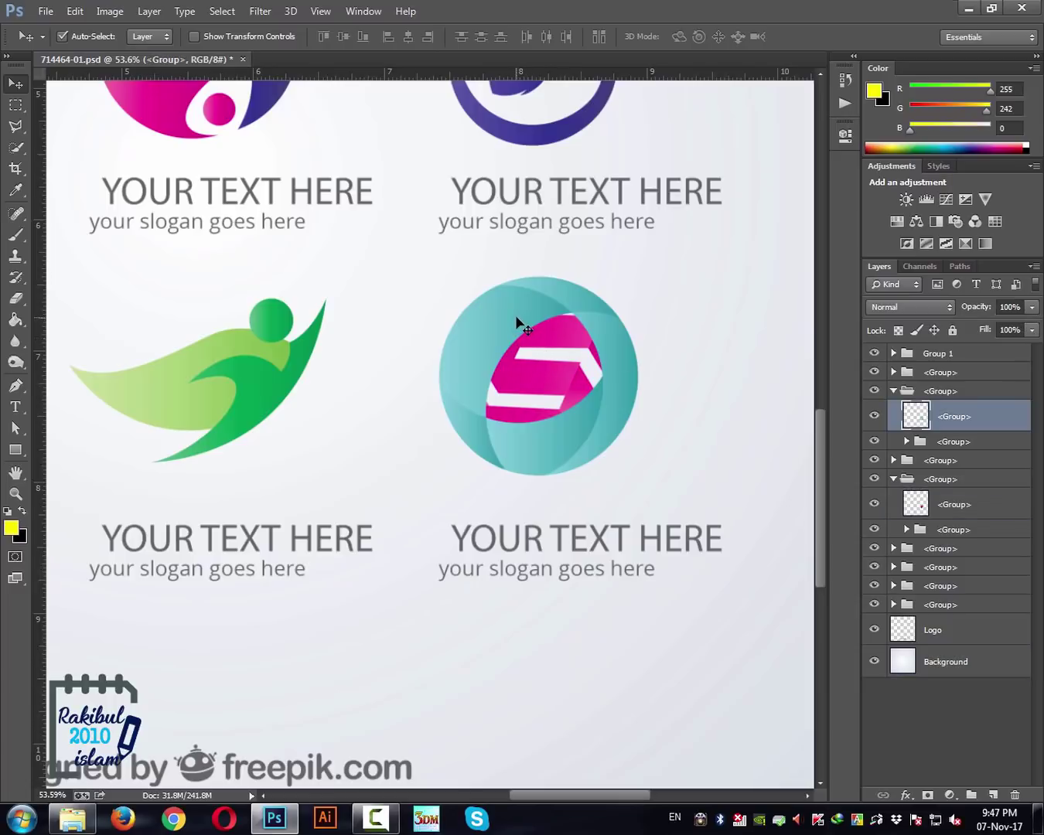
pyautogui.click(1032, 307)
pyautogui.moveTo(1032, 326); pyautogui.dragTo(990, 322)
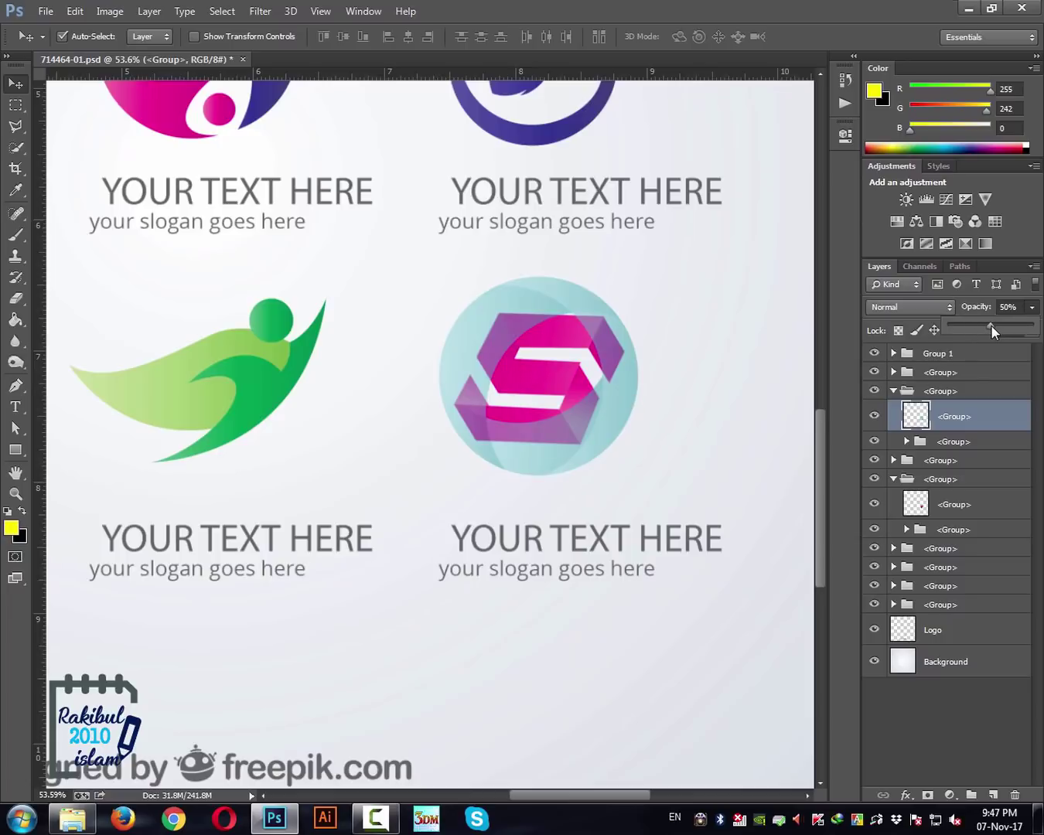
pyautogui.moveTo(989, 322)
pyautogui.mouseDown()
pyautogui.moveTo(980, 323)
pyautogui.moveTo(1004, 323)
pyautogui.mouseUp()
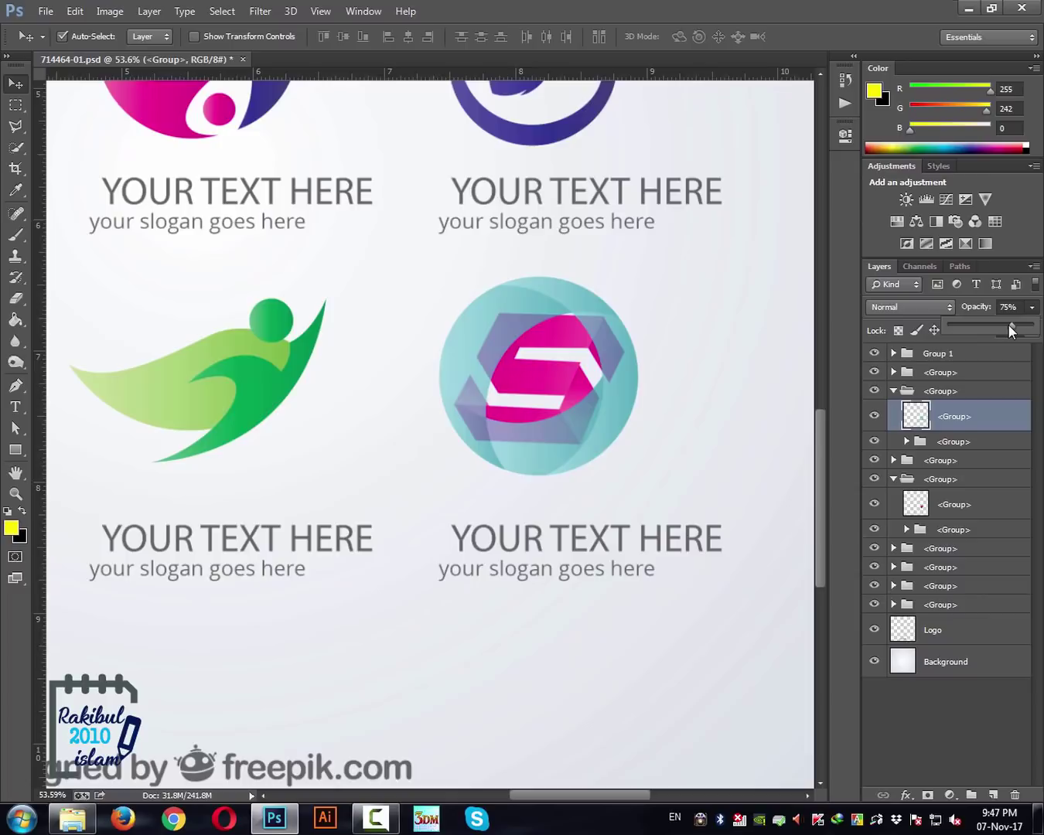
pyautogui.moveTo(1006, 321); pyautogui.dragTo(1022, 322)
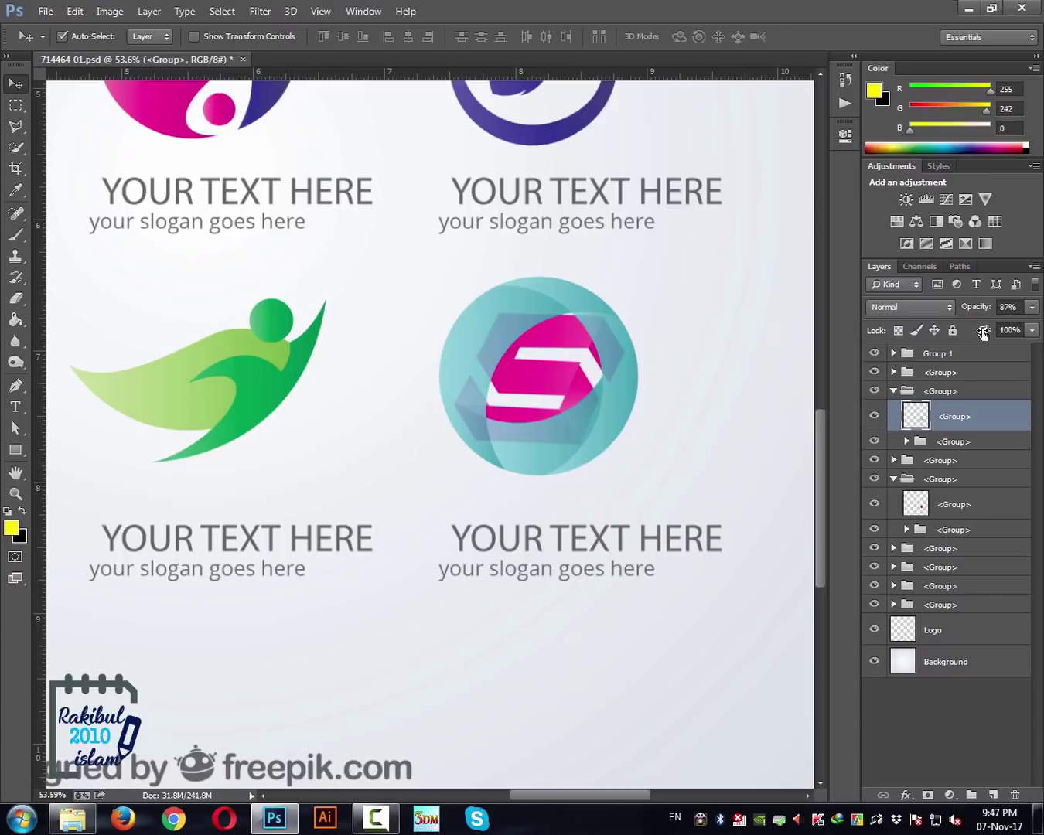
# Try a 0% fill on the teal ring logo's layer and set its fill to 68%.
pyautogui.moveTo(982, 329); pyautogui.dragTo(906, 326)
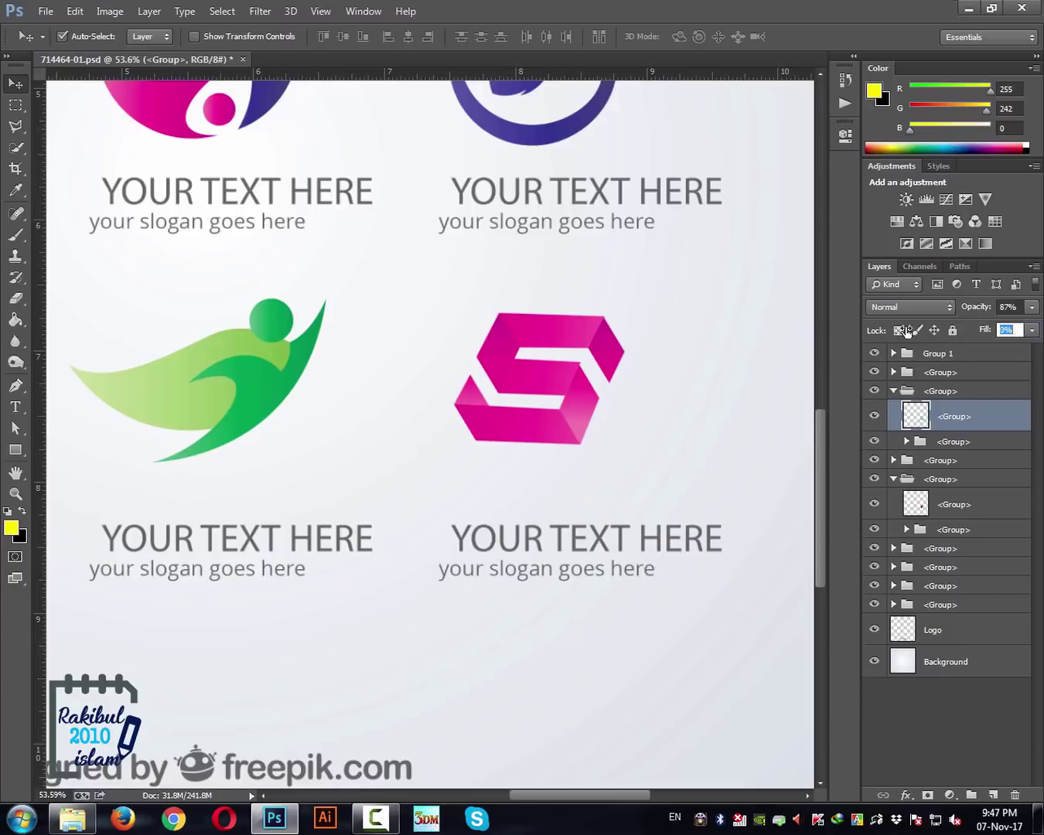
pyautogui.moveTo(990, 331)
pyautogui.mouseDown()
pyautogui.moveTo(963, 327)
pyautogui.moveTo(974, 333)
pyautogui.mouseUp()
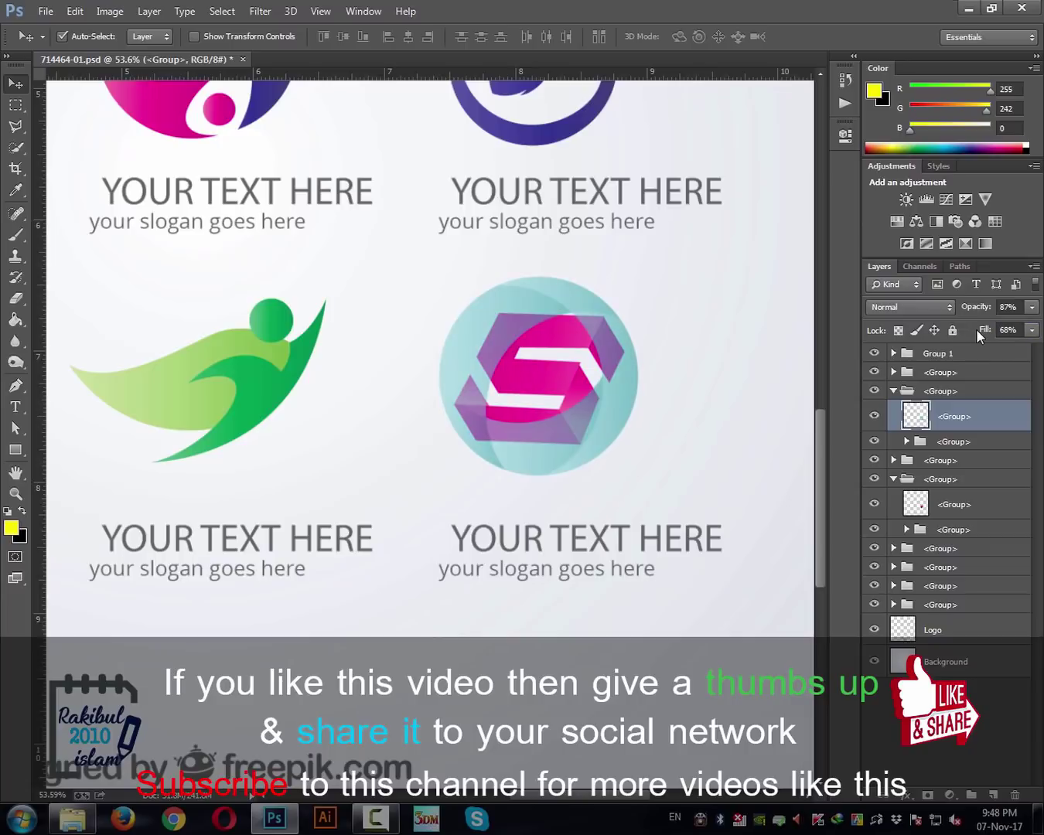
pyautogui.scroll(-3, 689, 543)
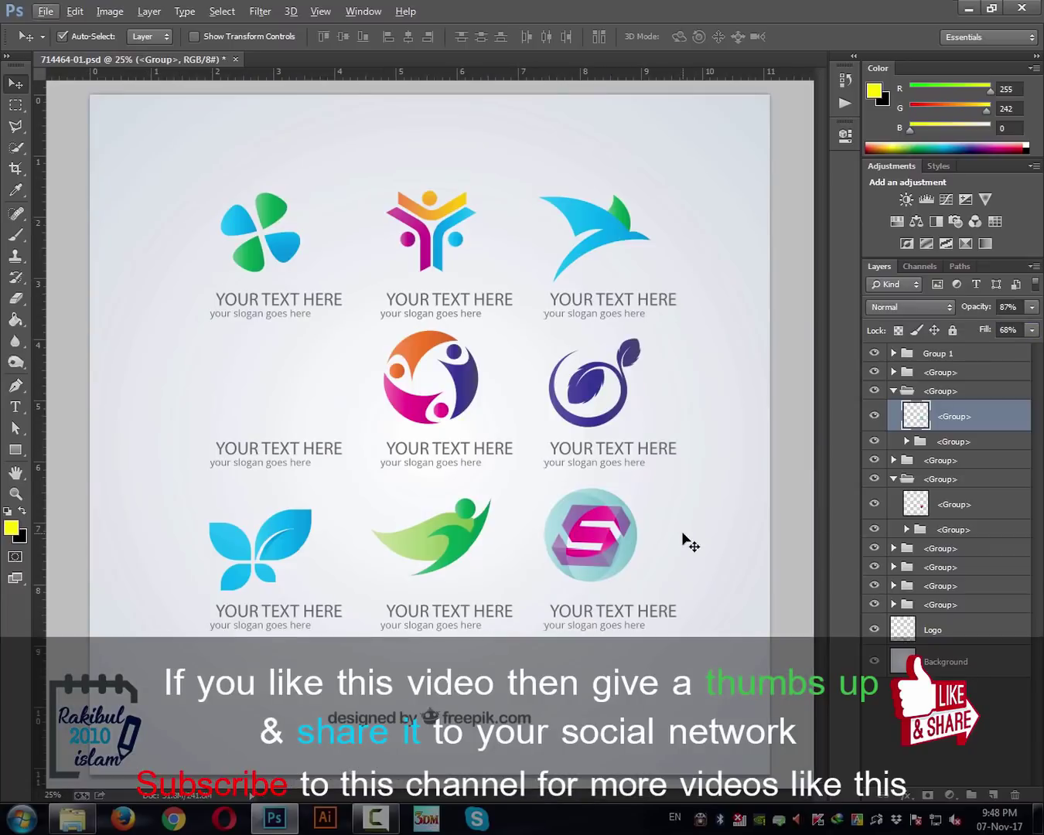